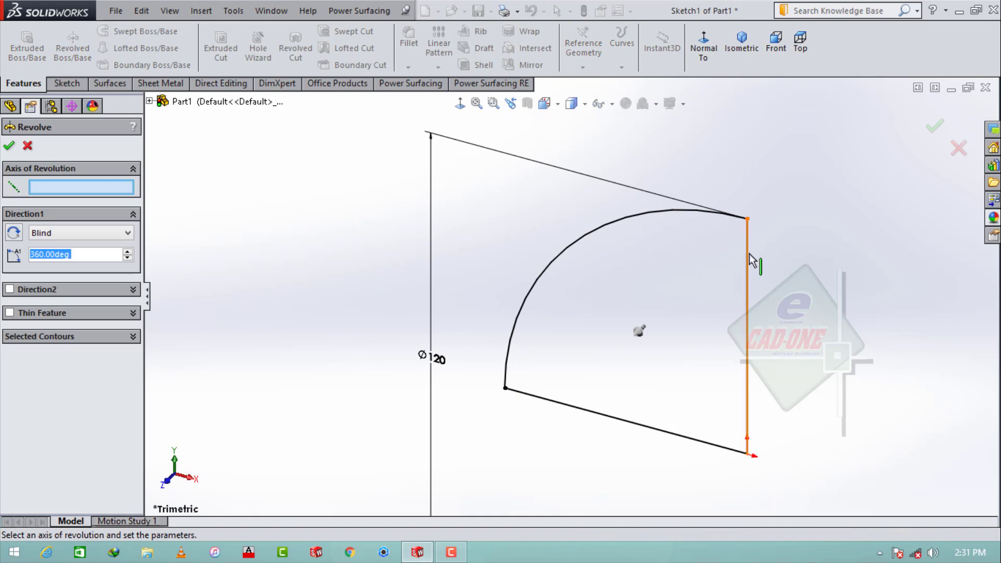
# Revolve the quarter-circle profile 360 degrees about its vertical line.
pyautogui.click(754, 262)
pyautogui.click(8, 146)
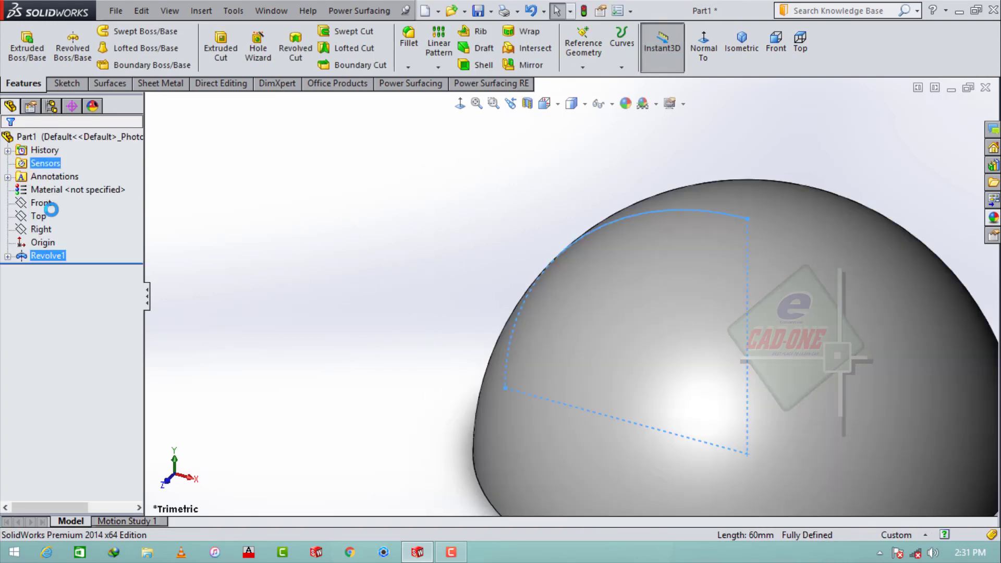
# Start a sketch on the Front plane and draw a vertical 60 mm construction line from the origin to the dome's top point.
pyautogui.click(41, 202)
pyautogui.click(48, 181)
pyautogui.click(595, 48)
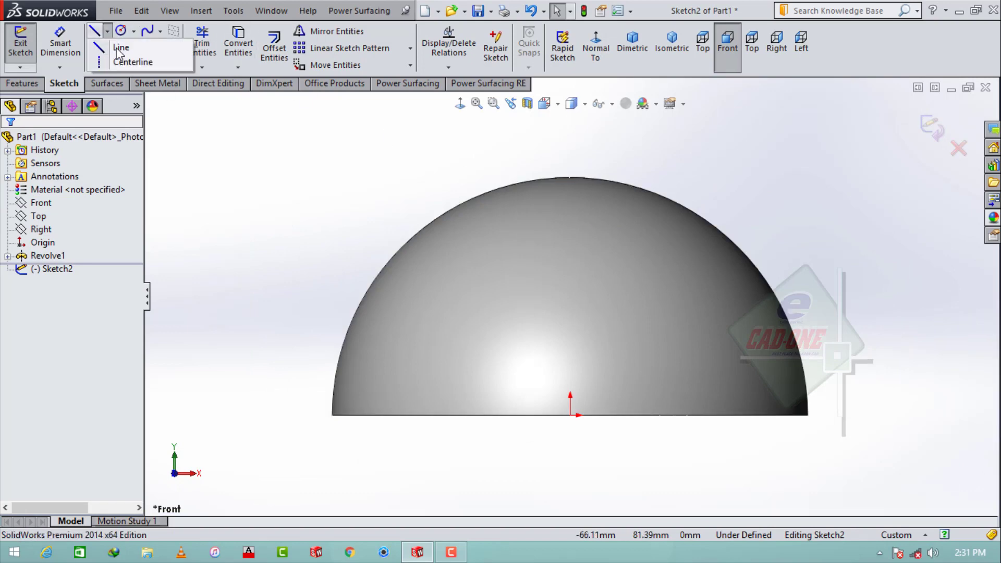
pyautogui.click(95, 31)
pyautogui.click(87, 309)
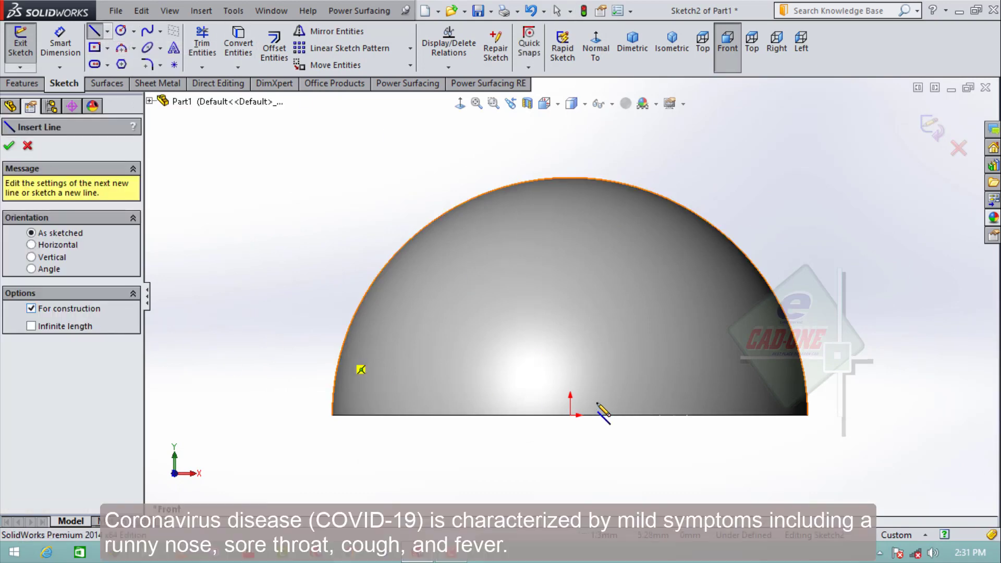
pyautogui.click(570, 415)
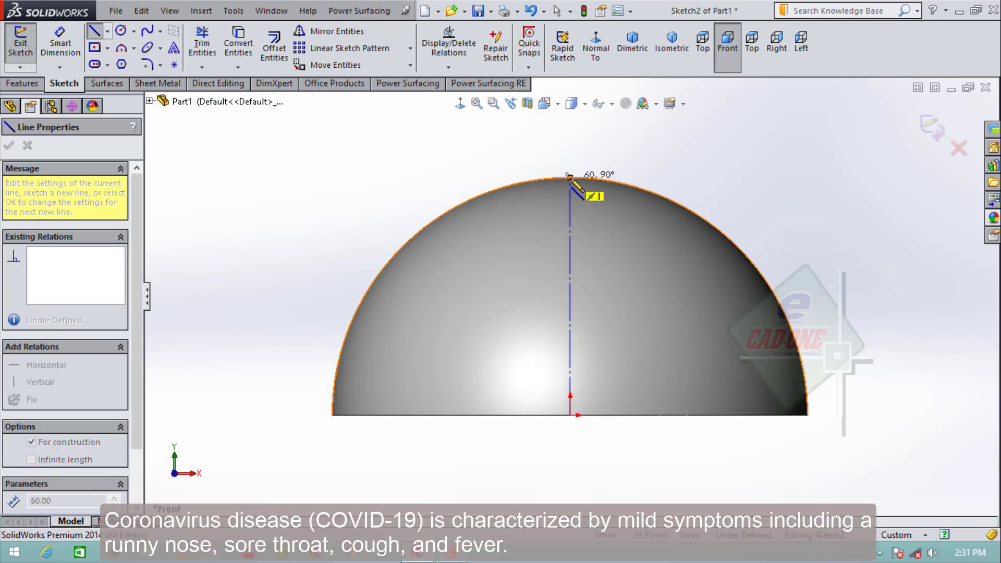
pyautogui.click(570, 178)
pyautogui.press('Escape')
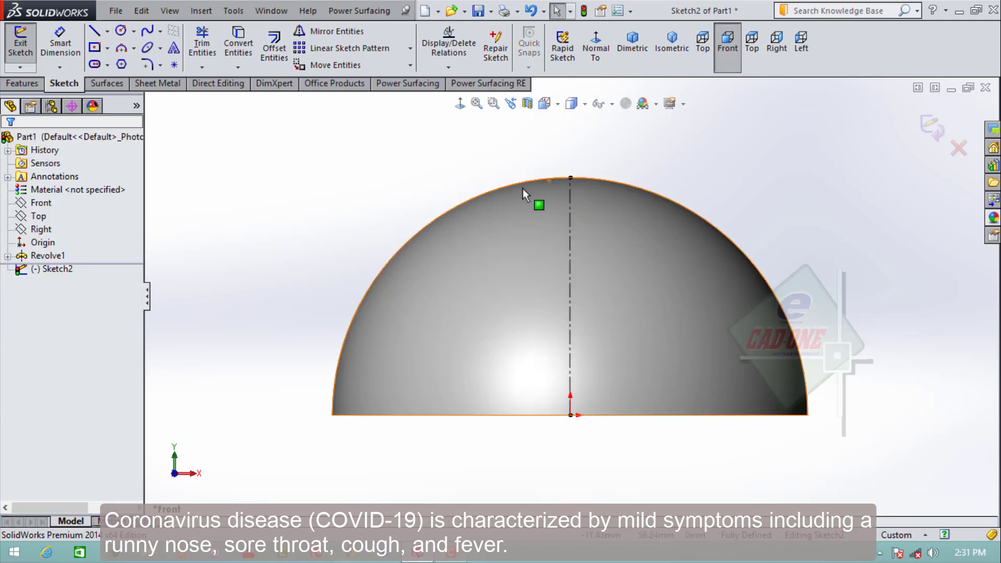
# Draw a circle centred on the origin and set its diameter to 120 mm.
pyautogui.click(120, 31)
pyautogui.click(570, 415)
pyautogui.click(384, 248)
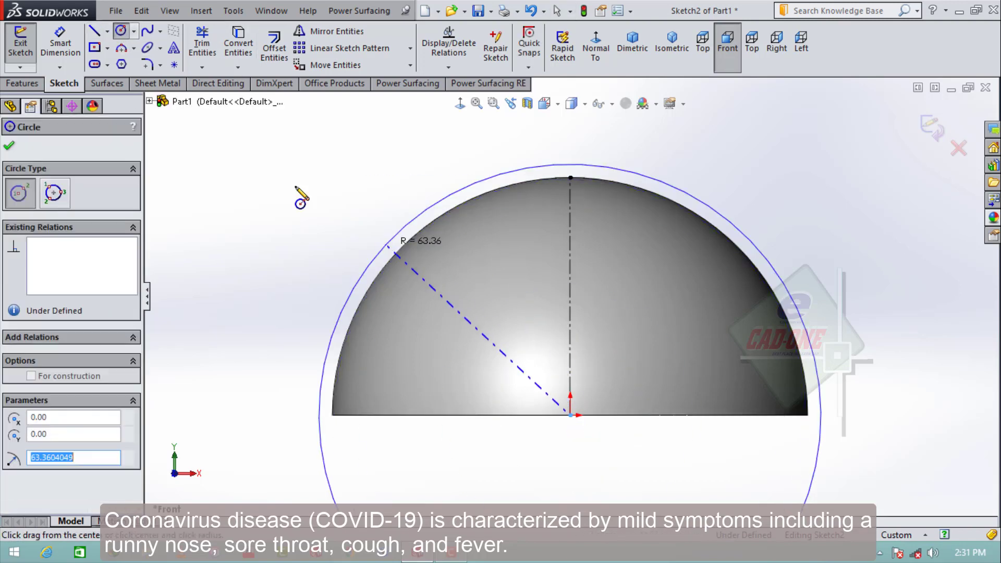
pyautogui.press('Escape')
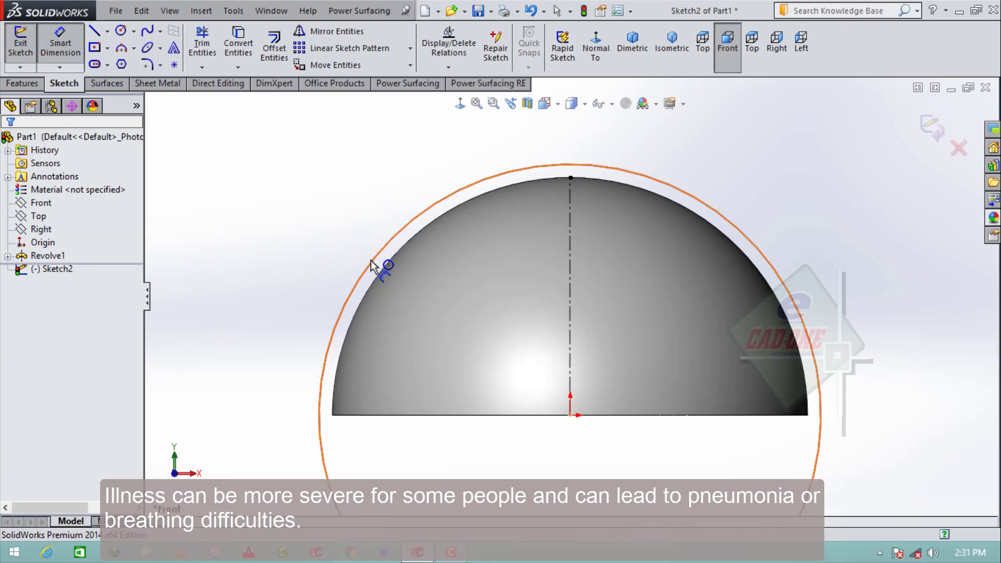
pyautogui.click(370, 261)
pyautogui.click(271, 298)
pyautogui.write('120')
pyautogui.press('Return')
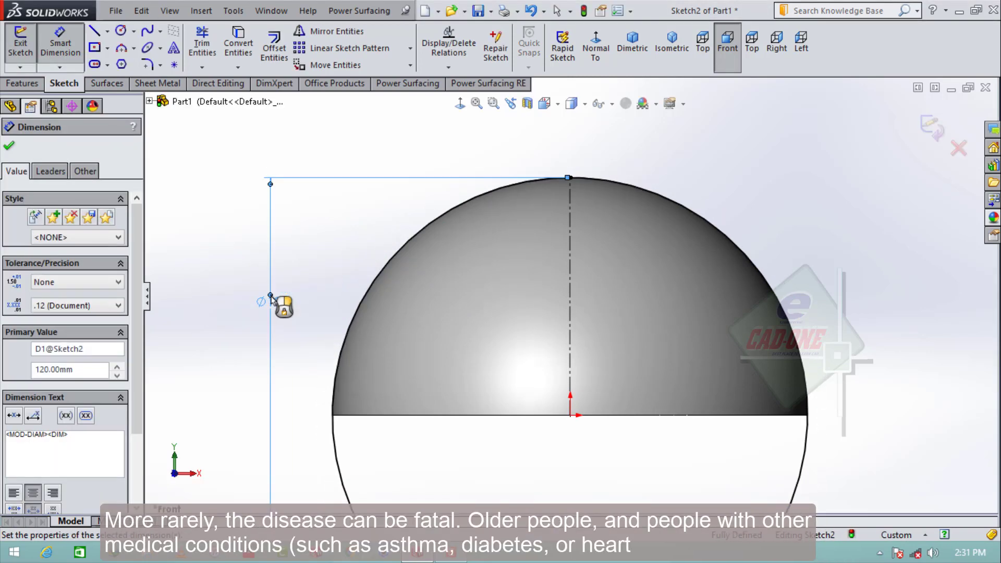
pyautogui.press('Escape')
# Convert the dome's base edge into a sketch line and trim away the half of the circle below it.
pyautogui.click(273, 46)
pyautogui.click(248, 39)
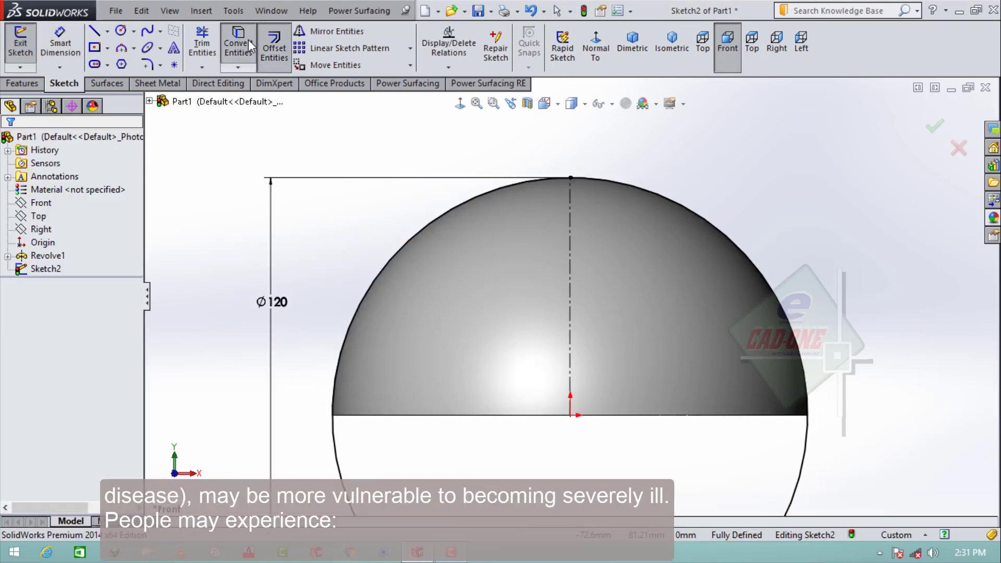
pyautogui.click(563, 416)
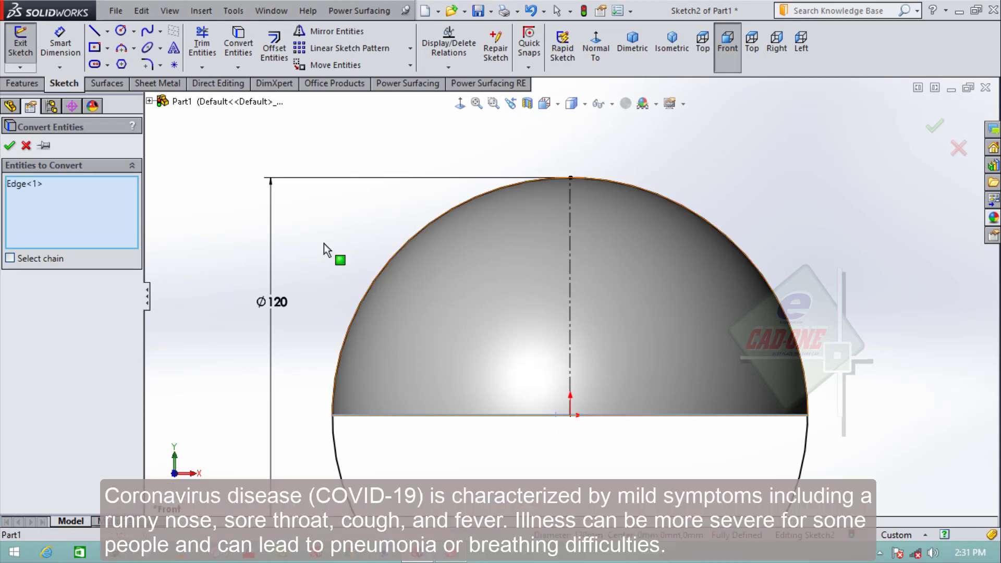
pyautogui.click(10, 145)
pyautogui.click(201, 46)
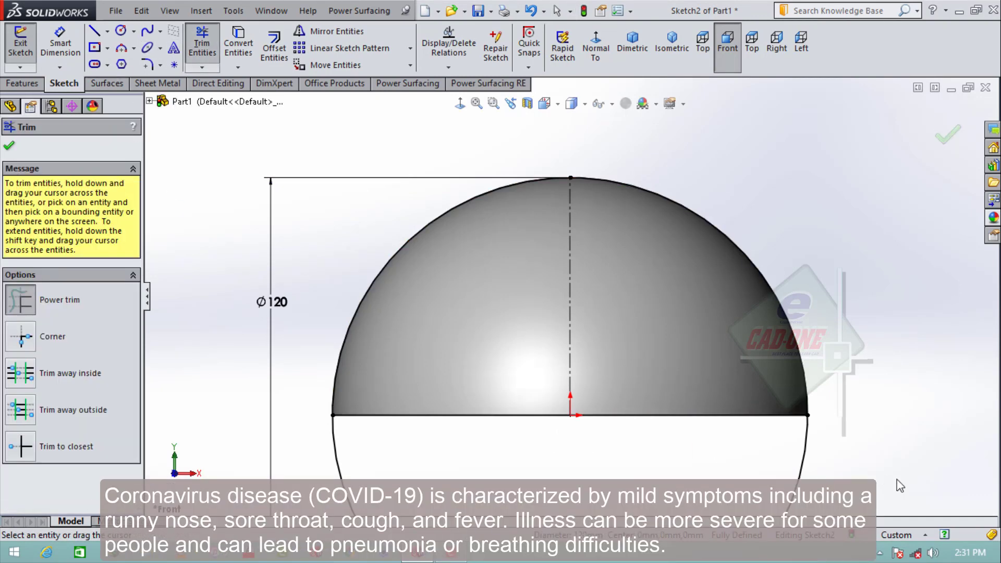
pyautogui.press('Escape')
# Turn the converted base line into construction geometry and delete the circle's diameter dimension.
pyautogui.click(545, 415)
pyautogui.click(606, 376)
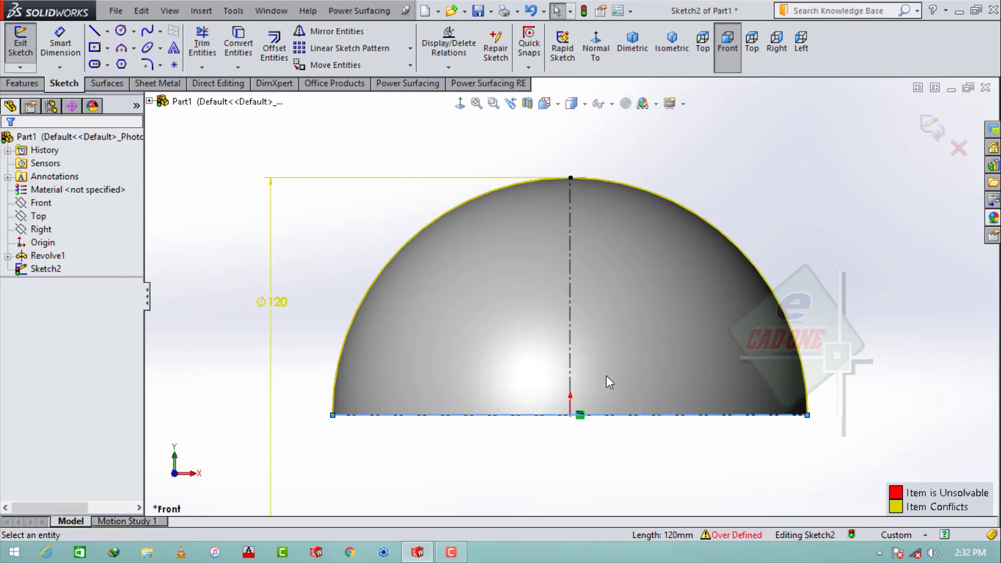
pyautogui.click(251, 330)
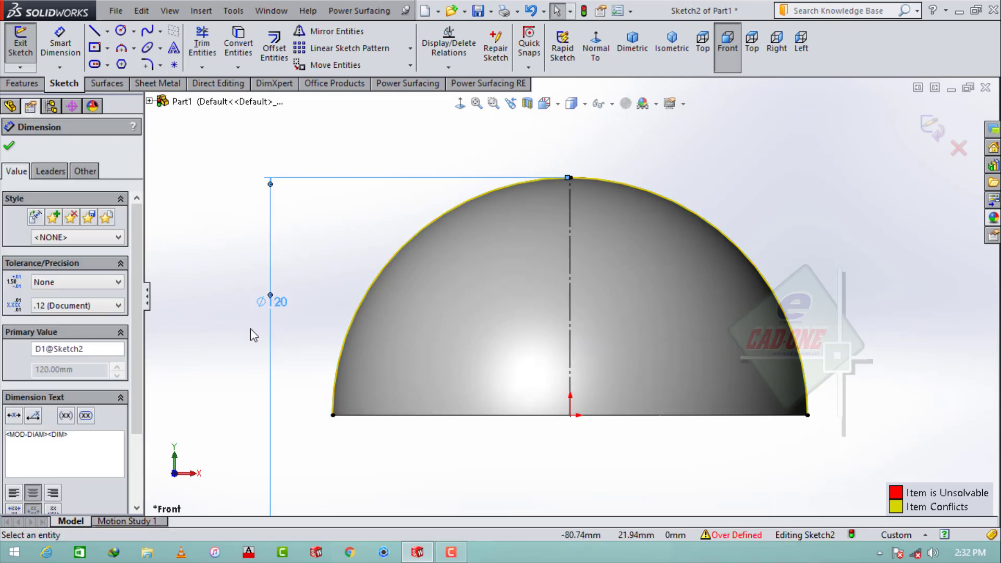
pyautogui.press('Delete')
# Draw a vertical construction line about 24 mm long upward from the dome's top point.
pyautogui.scroll(-3, 605, 264)
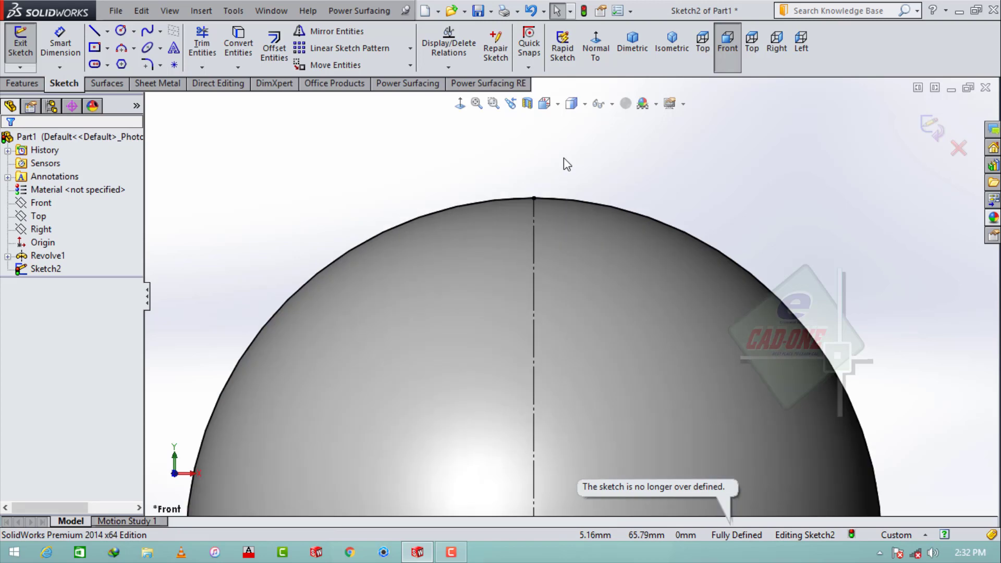
pyautogui.click(95, 32)
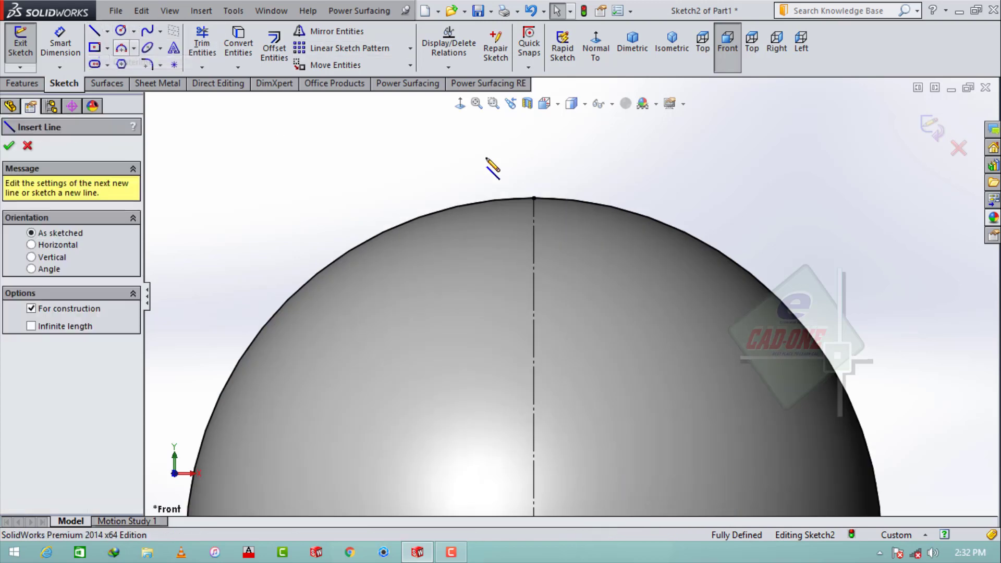
pyautogui.scroll(2, 522, 188)
pyautogui.scroll(-1, 538, 288)
pyautogui.click(537, 282)
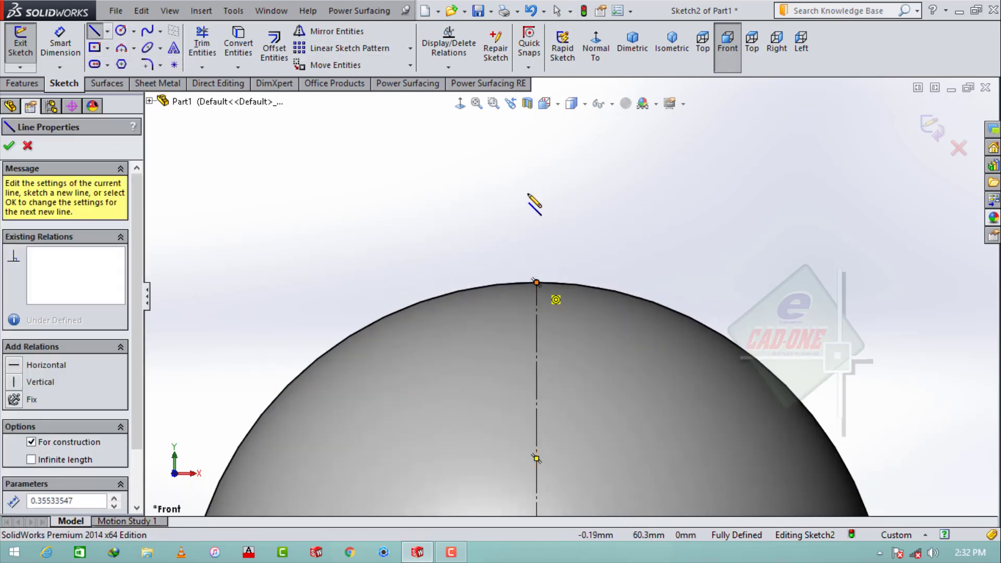
pyautogui.click(537, 141)
pyautogui.press('Escape')
# Dimension the construction line above the dome to a length of 35 mm.
pyautogui.click(60, 40)
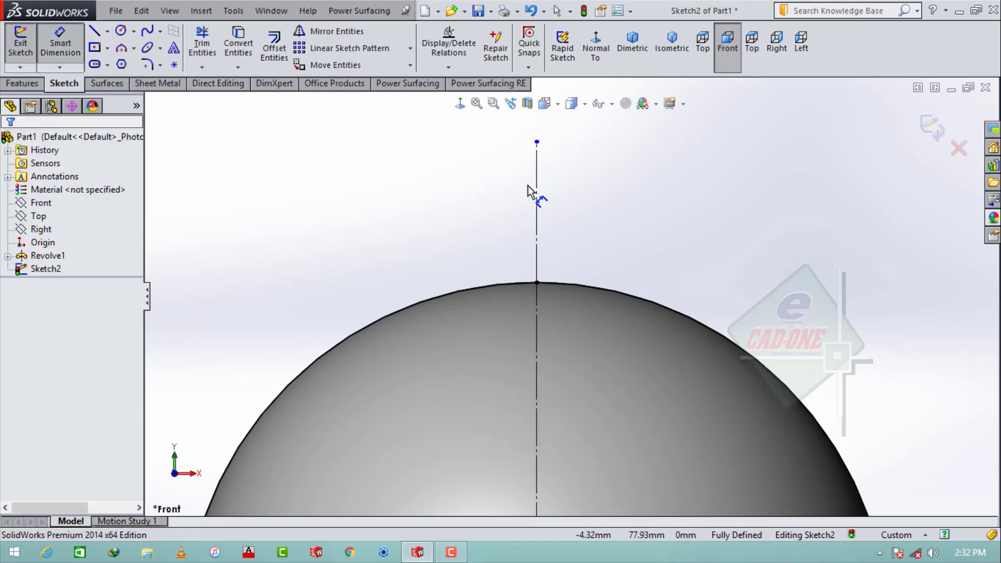
pyautogui.click(537, 195)
pyautogui.click(598, 218)
pyautogui.write('35')
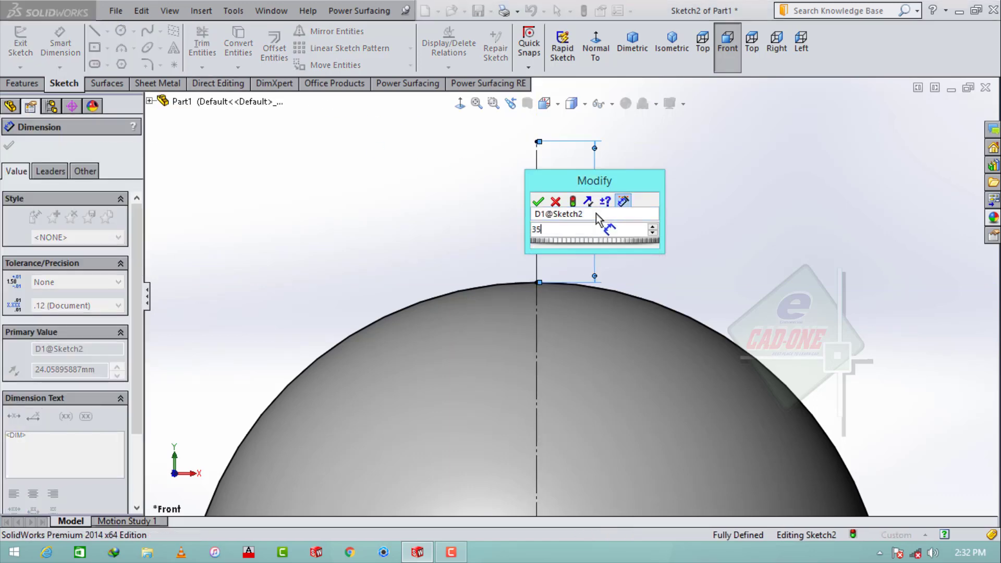
pyautogui.press('Return')
pyautogui.scroll(4, 596, 215)
pyautogui.scroll(-2, 596, 215)
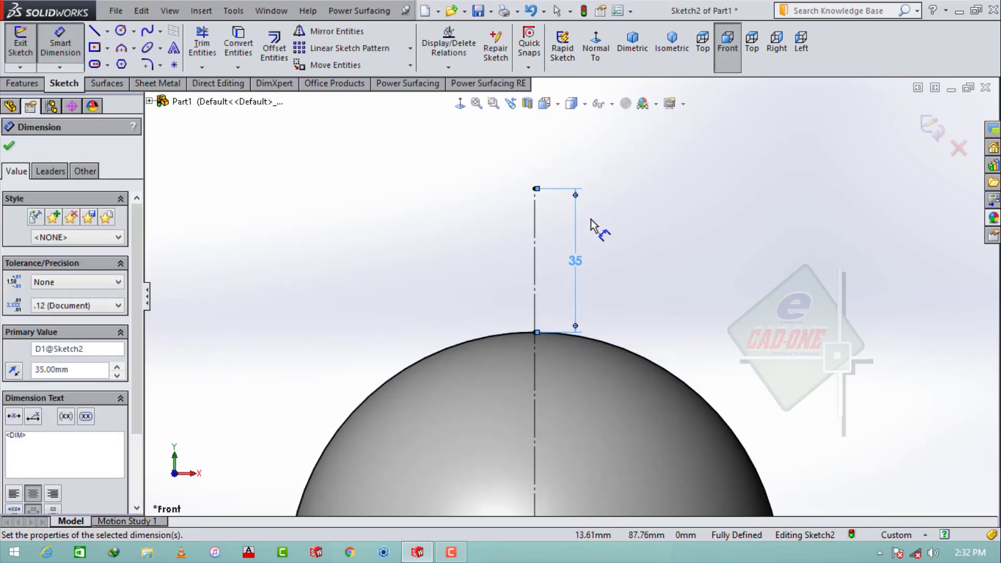
pyautogui.press('Escape')
pyautogui.press('Escape')
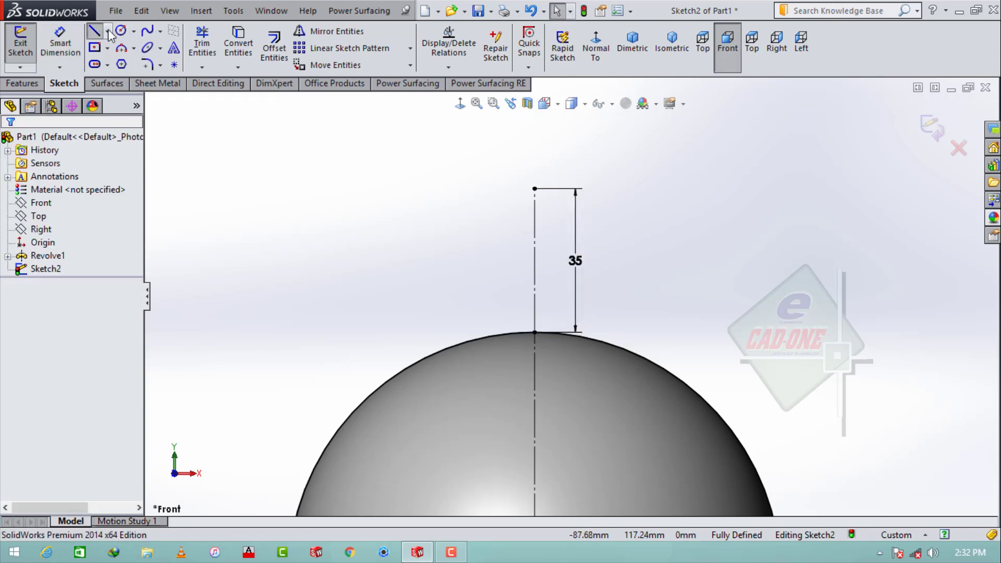
# Draw a solid horizontal line leftward from the upper end of the construction line and set its length to 7 mm.
pyautogui.click(107, 32)
pyautogui.click(534, 188)
pyautogui.click(495, 188)
pyautogui.press('Escape')
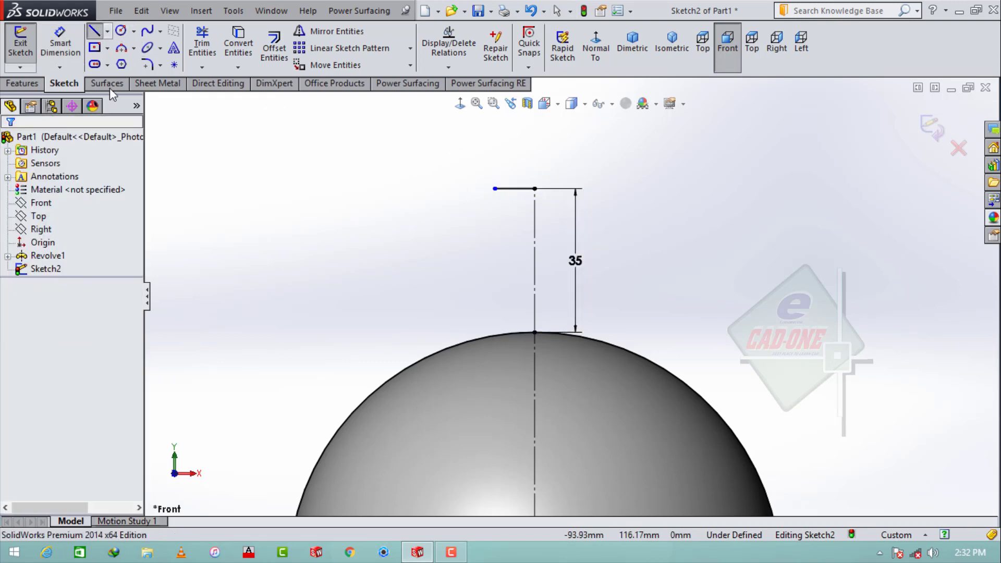
pyautogui.press('d')
pyautogui.click(517, 188)
pyautogui.click(514, 159)
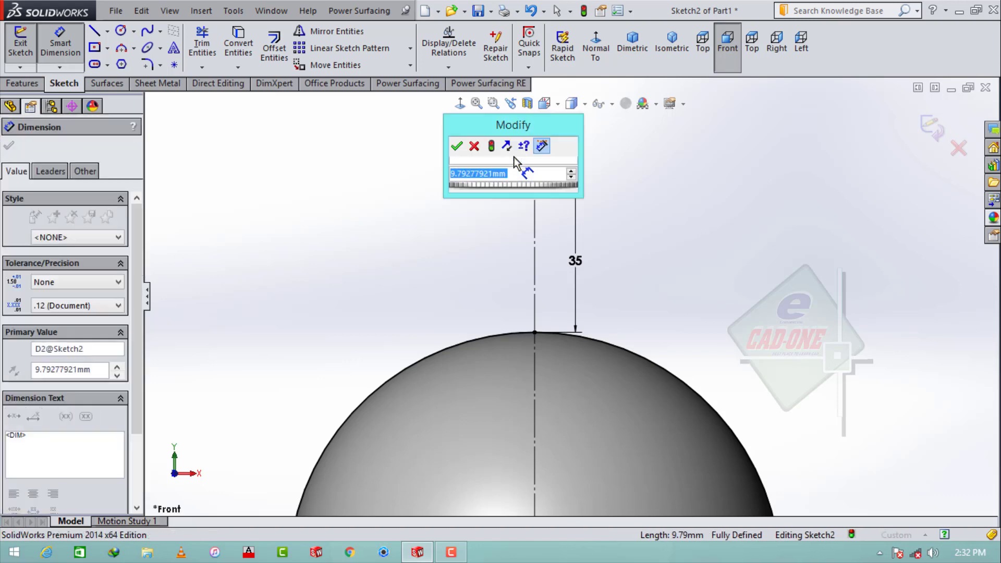
pyautogui.write('7')
pyautogui.press('Return')
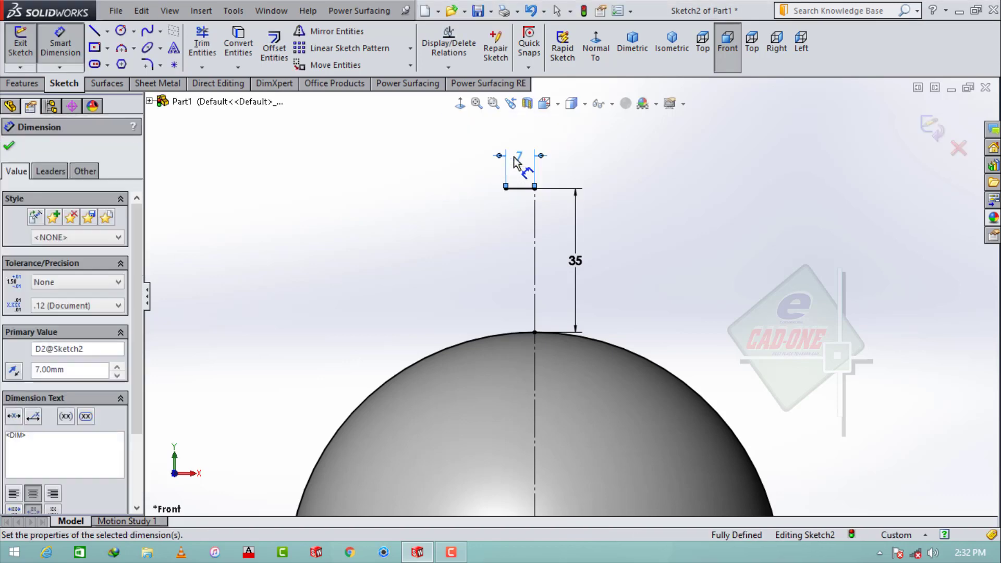
pyautogui.click(122, 48)
pyautogui.press('Escape')
# Draw a short solid line leftward from the dome's top point and set its length to 2 mm.
pyautogui.click(102, 33)
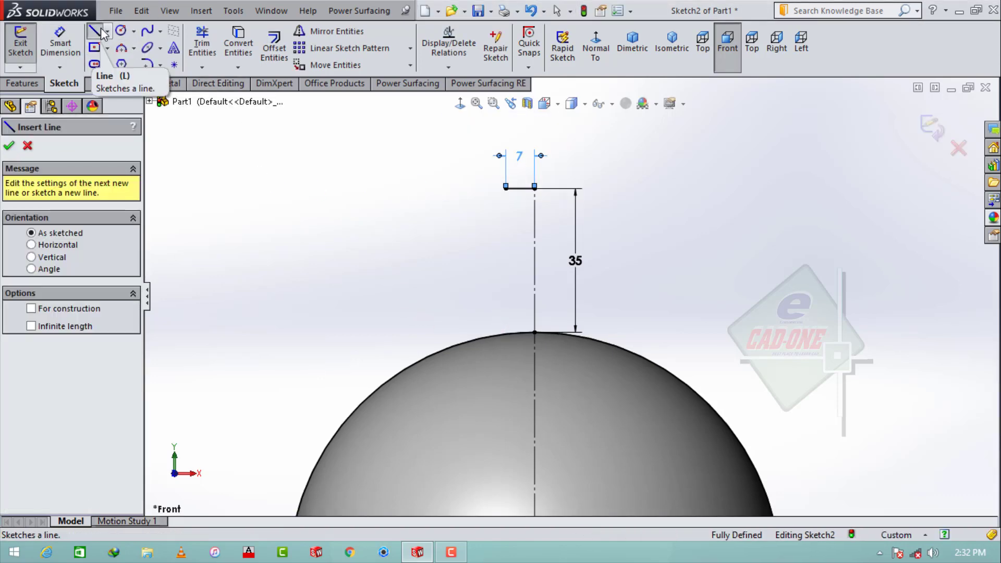
pyautogui.scroll(-5, 561, 360)
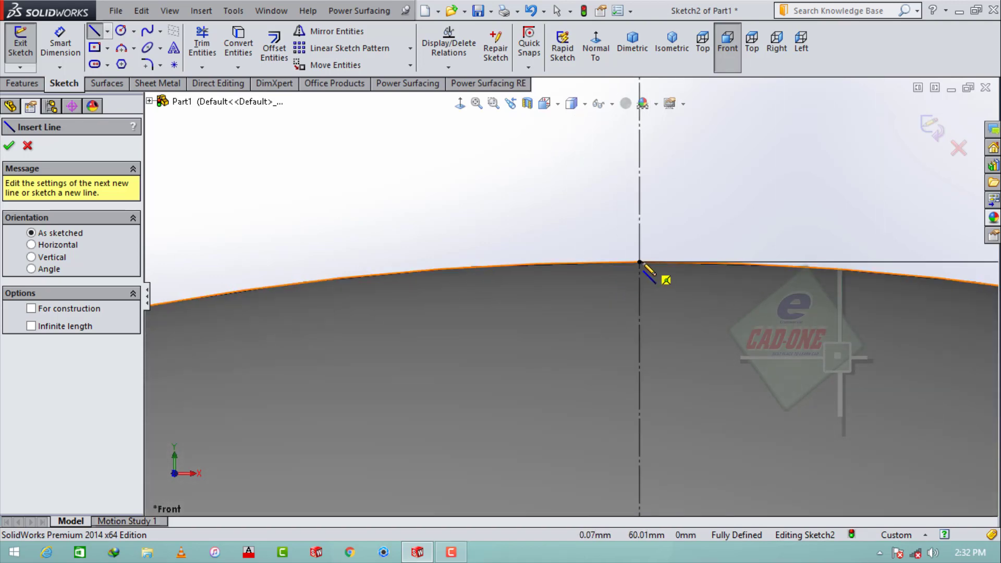
pyautogui.click(639, 262)
pyautogui.click(583, 263)
pyautogui.press('Escape')
pyautogui.click(61, 46)
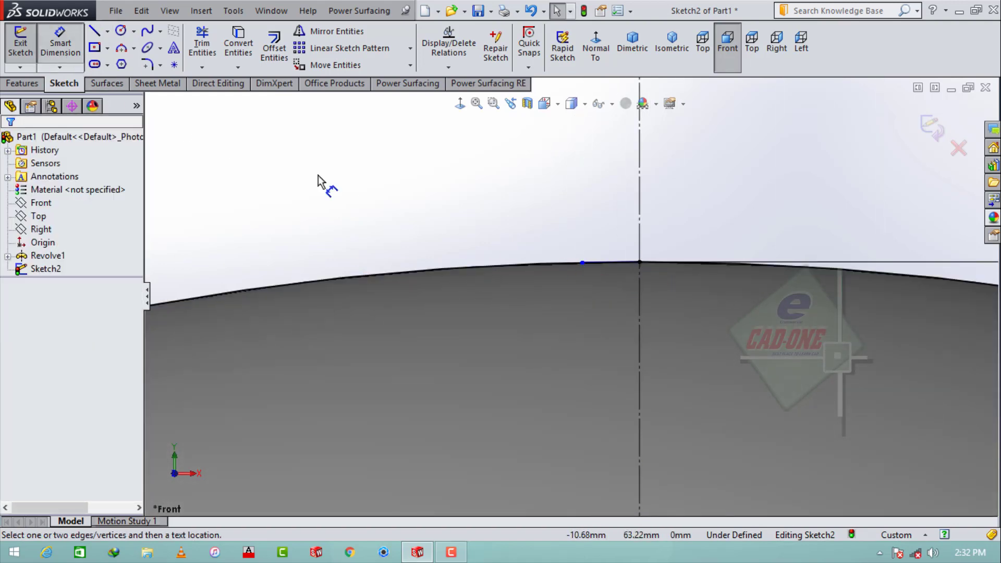
pyautogui.click(624, 262)
pyautogui.click(615, 316)
pyautogui.write('2')
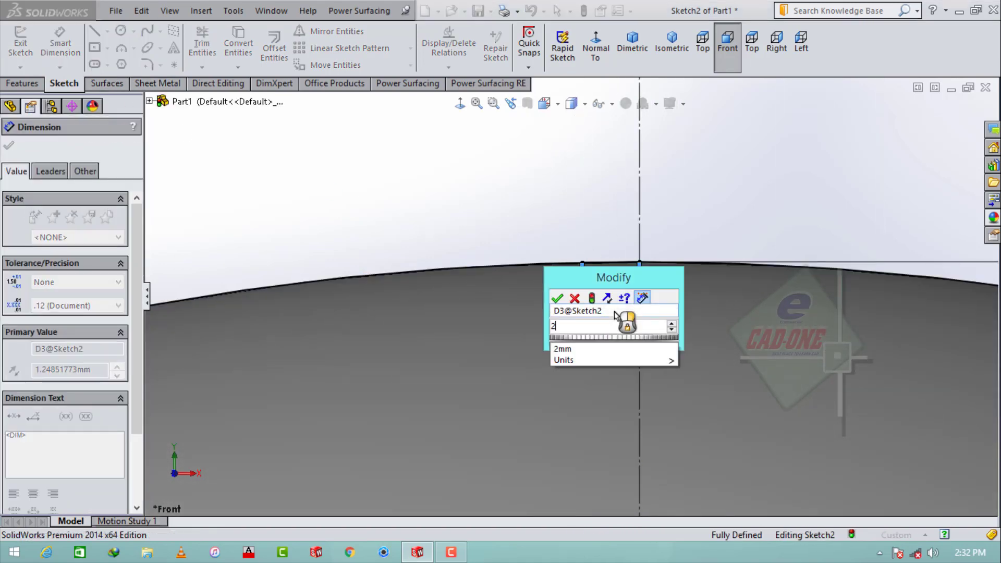
pyautogui.press('Return')
pyautogui.press('Escape')
# Connect the outer ends of the 7 mm and 2 mm lines with a 3 Point Arc of about 58 mm radius, bulging toward the centreline.
pyautogui.scroll(-3, 592, 297)
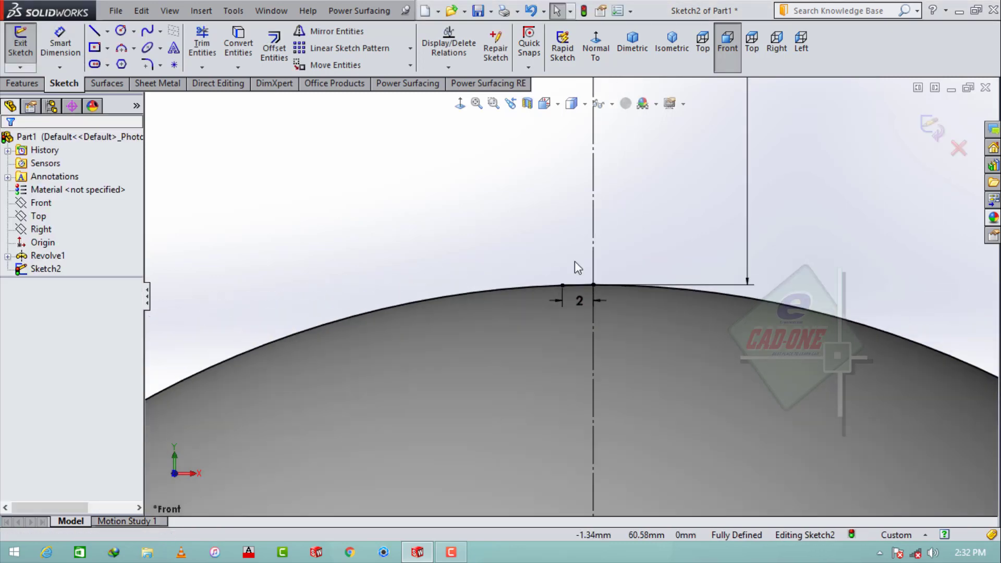
pyautogui.scroll(8, 575, 262)
pyautogui.click(108, 48)
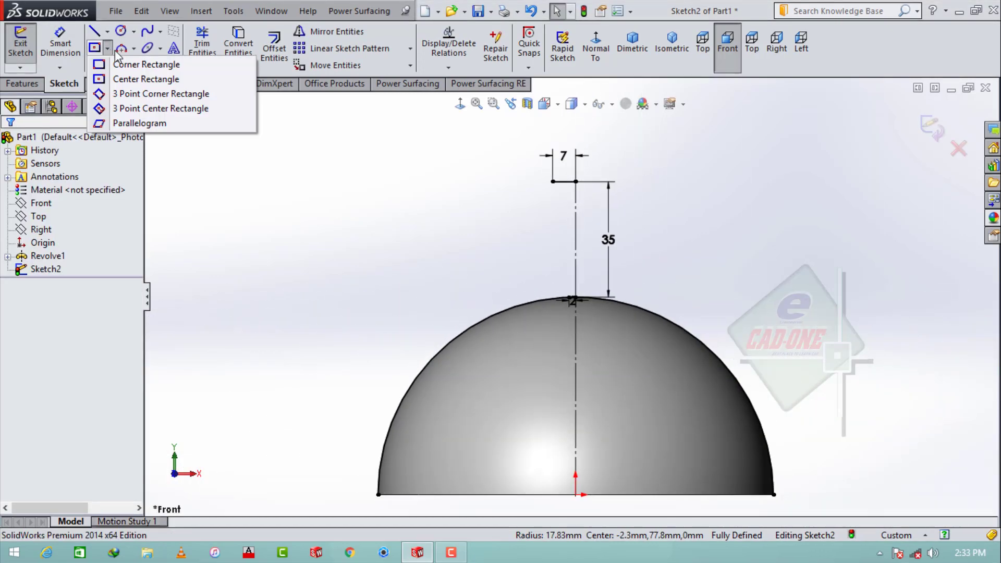
pyautogui.moveTo(125, 55)
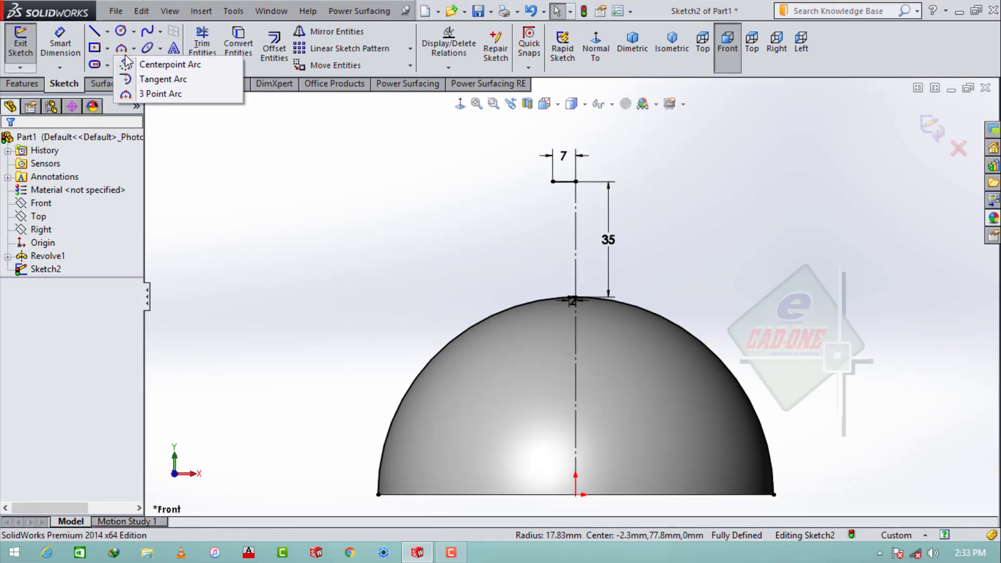
pyautogui.click(160, 93)
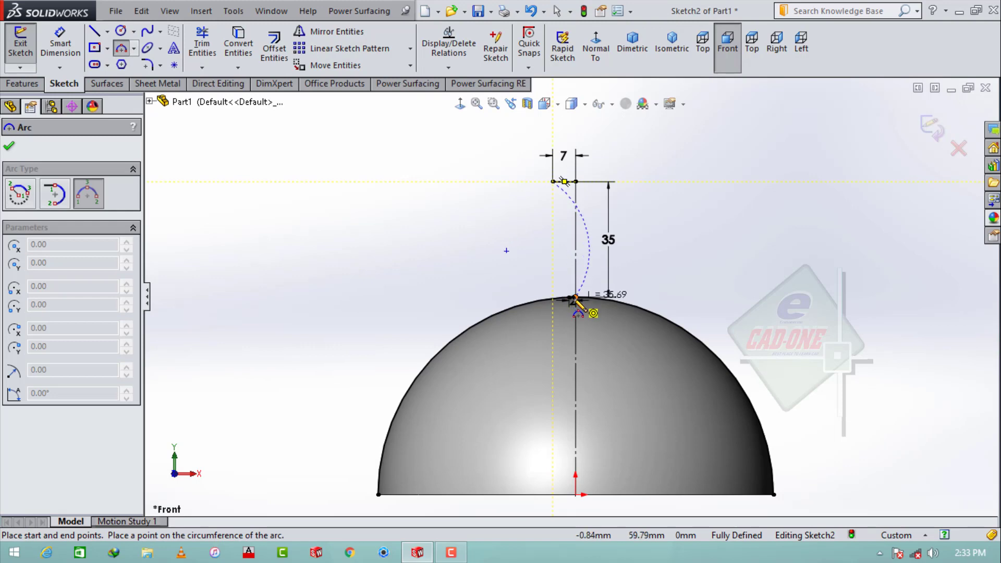
pyautogui.click(572, 232)
pyautogui.press('Escape')
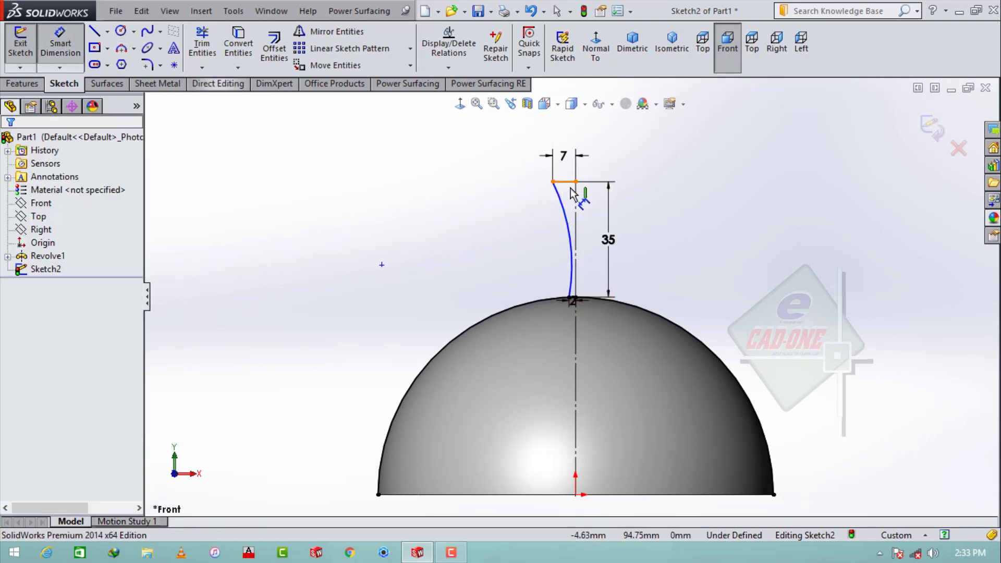
# Dimension the connecting arc with a radius of 168 mm.
pyautogui.click(560, 210)
pyautogui.click(499, 252)
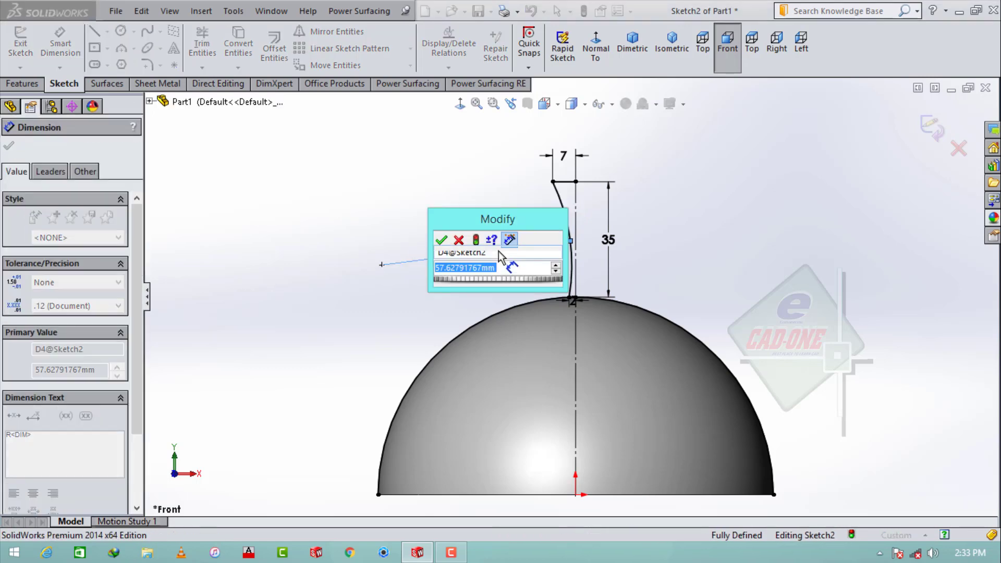
pyautogui.write('168')
pyautogui.press('Return')
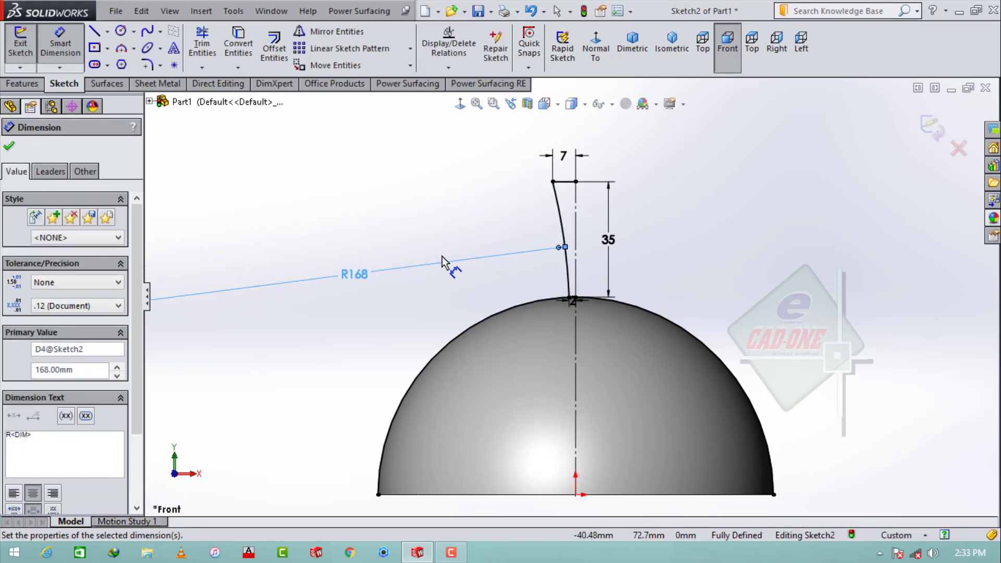
# Set the radius of the spike's side arc to 170 mm.
pyautogui.doubleClick(353, 276)
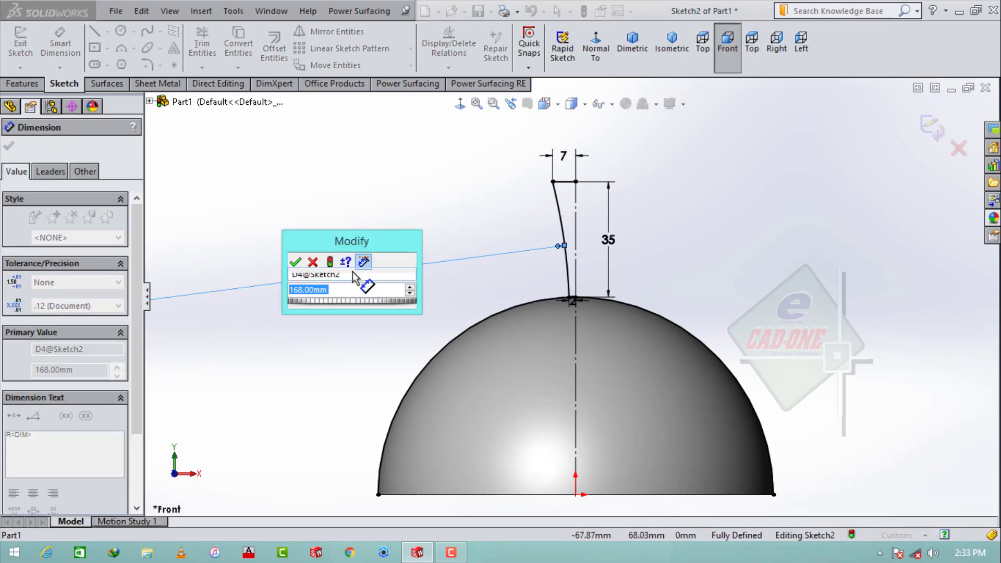
pyautogui.write('170')
pyautogui.press('Return')
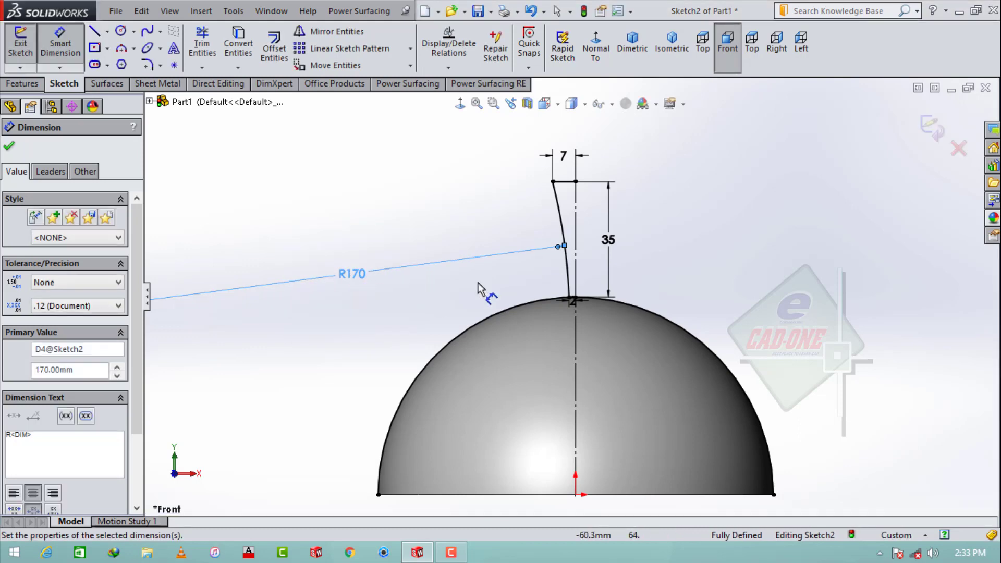
pyautogui.press('Escape')
# Draw a circle centred on the upper end of the 35 mm construction line, passing through the outer end of the 7 mm line.
pyautogui.scroll(-3, 580, 271)
pyautogui.scroll(2, 573, 199)
pyautogui.scroll(-3, 572, 189)
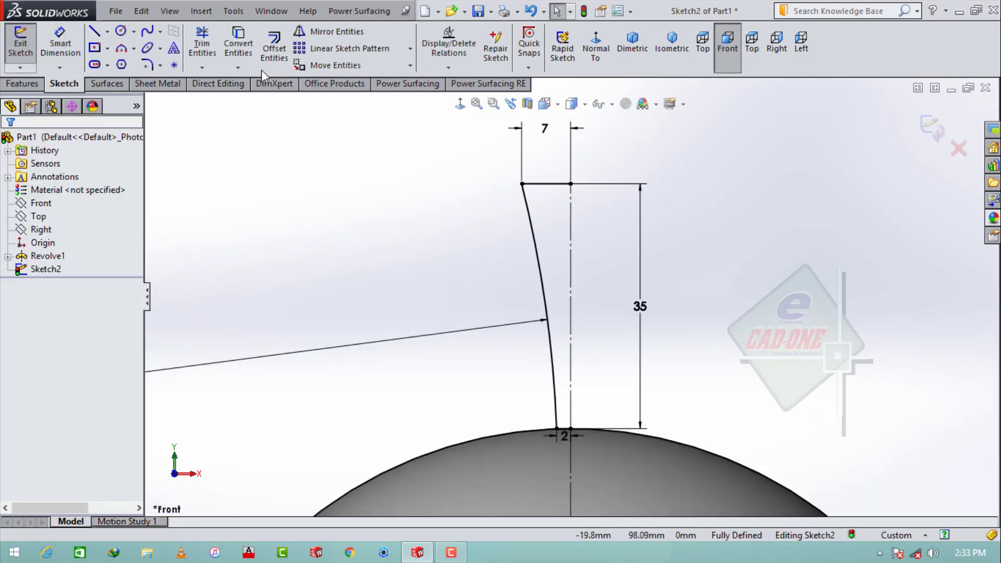
pyautogui.click(133, 32)
pyautogui.click(571, 183)
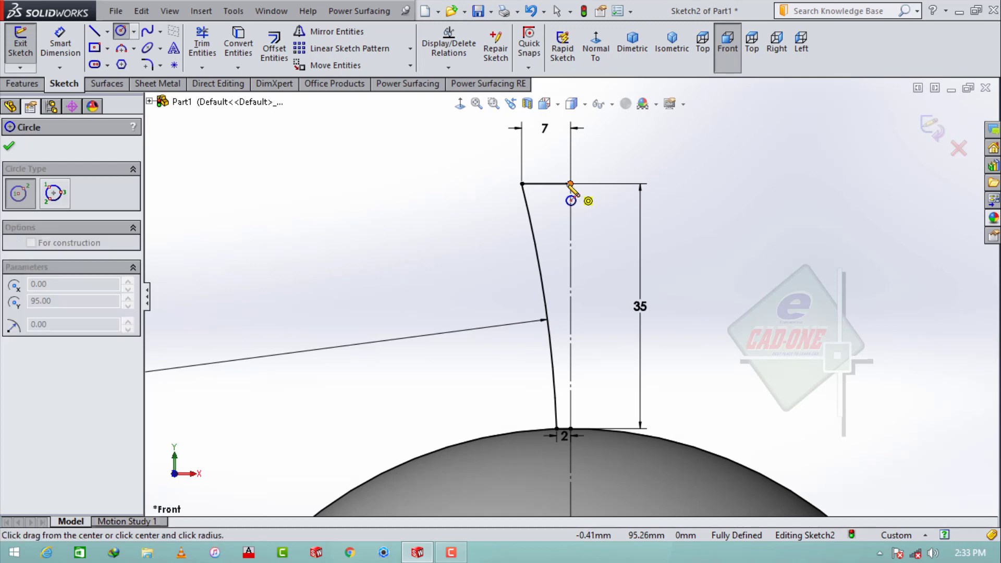
pyautogui.click(521, 183)
pyautogui.press('Escape')
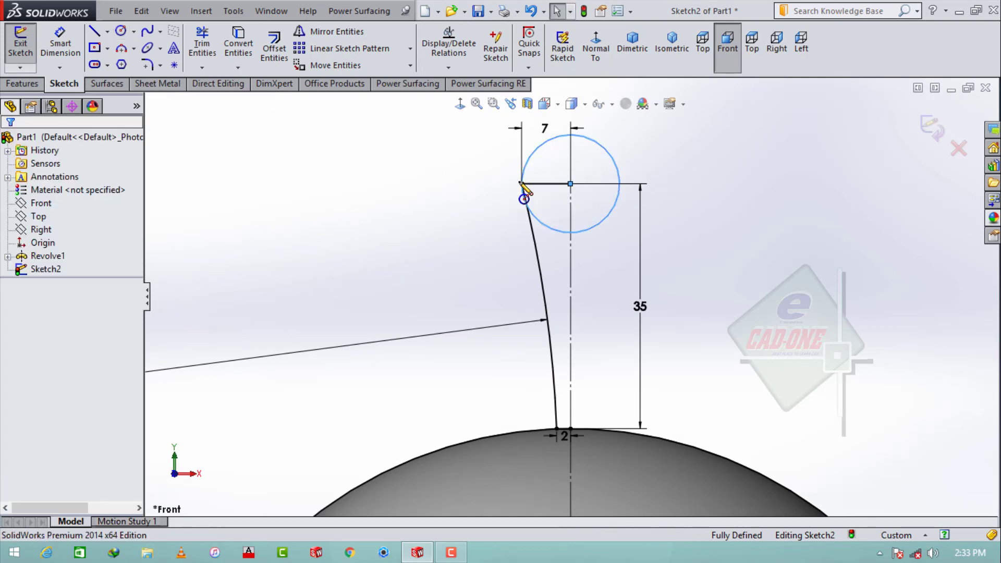
# Draw a 7 mm vertical line from the circle's topmost point down to its centre.
pyautogui.click(102, 35)
pyautogui.click(570, 183)
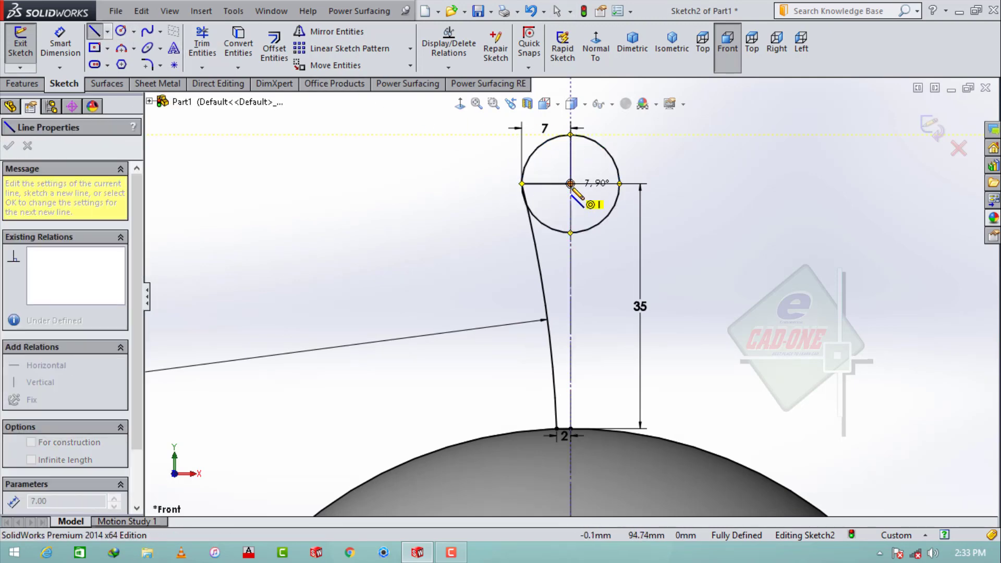
pyautogui.press('Escape')
# Trim the circle, the 7 mm line and the overlapping arc end, leaving only the rounded left cap joined to the side arc.
pyautogui.click(203, 44)
pyautogui.scroll(2, 537, 172)
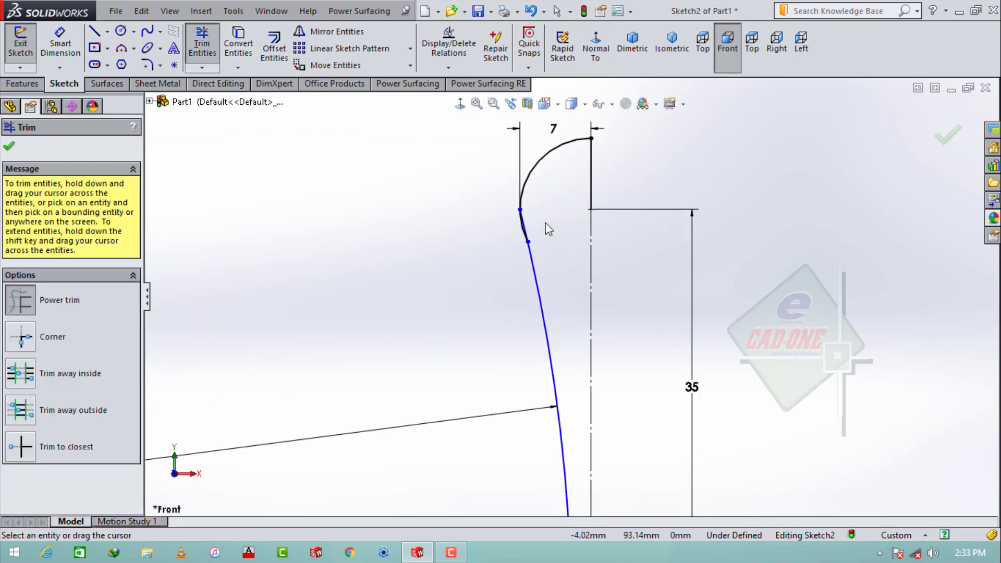
pyautogui.scroll(4, 546, 224)
pyautogui.moveTo(491, 308); pyautogui.dragTo(488, 312)
pyautogui.scroll(-4, 548, 228)
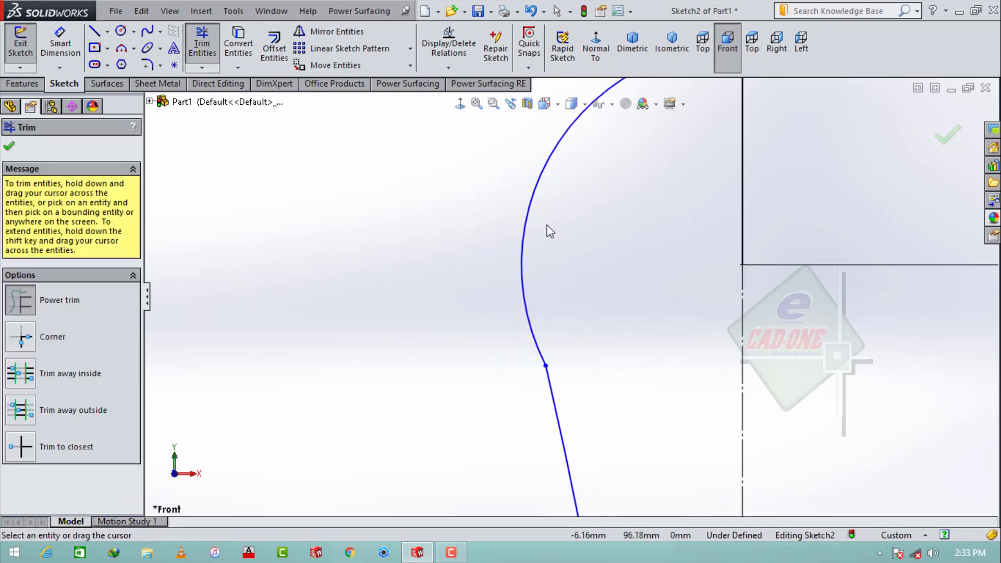
pyautogui.press('Escape')
# Add a tangent relation between the rounded cap arc and the spike's side arc.
pyautogui.moveTo(586, 295); pyautogui.dragTo(560, 321)
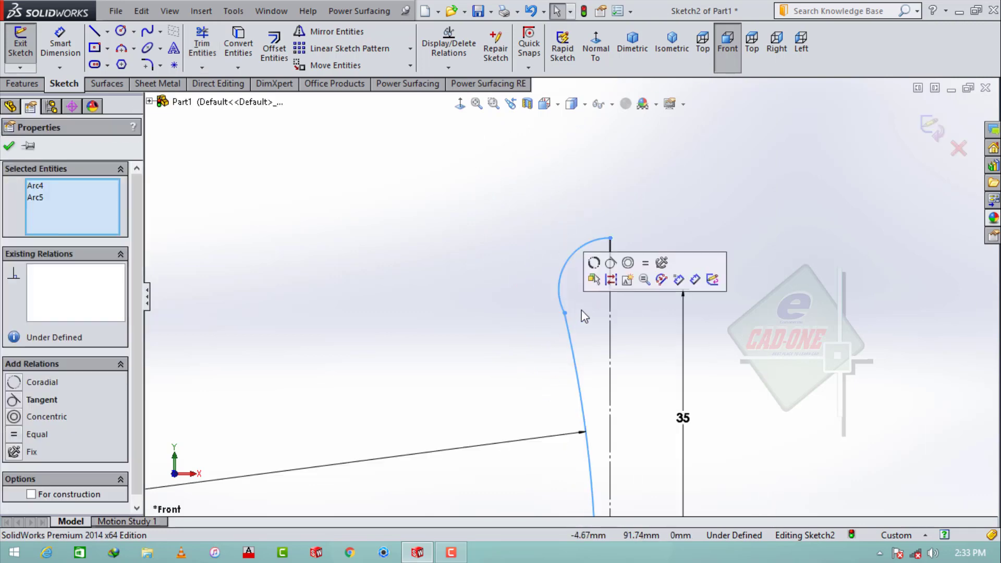
pyautogui.click(610, 264)
pyautogui.click(633, 318)
# Convert the spike's 35 mm construction centreline into a solid sketch line.
pyautogui.scroll(-2, 633, 318)
pyautogui.scroll(-1, 633, 323)
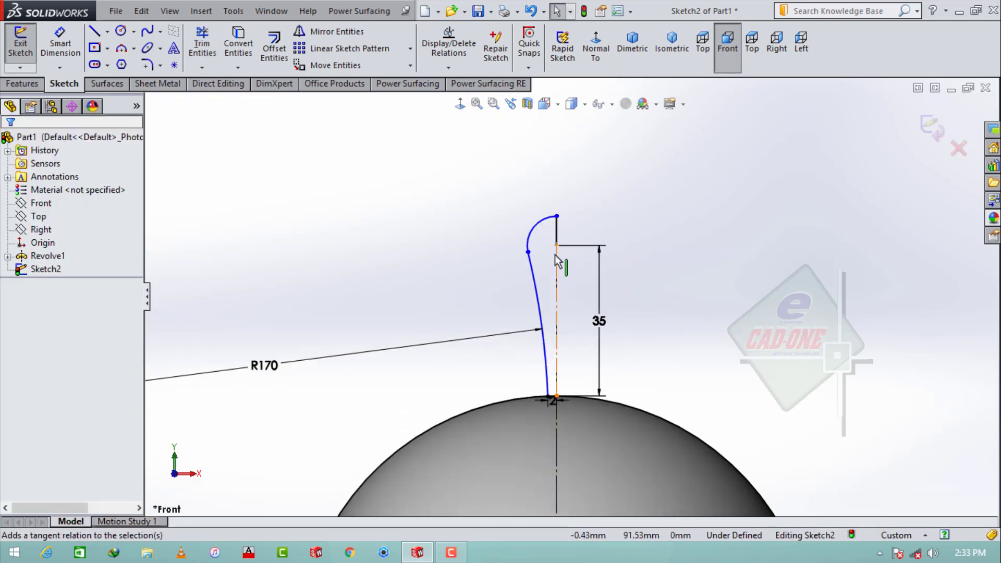
pyautogui.scroll(2, 555, 256)
pyautogui.scroll(-1, 556, 258)
pyautogui.scroll(-2, 542, 308)
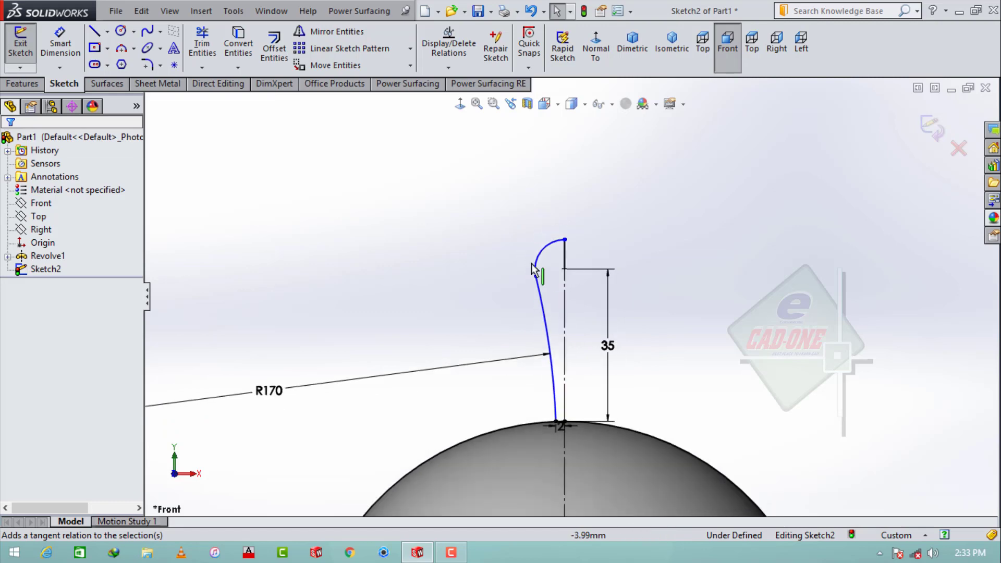
pyautogui.click(568, 296)
pyautogui.click(624, 250)
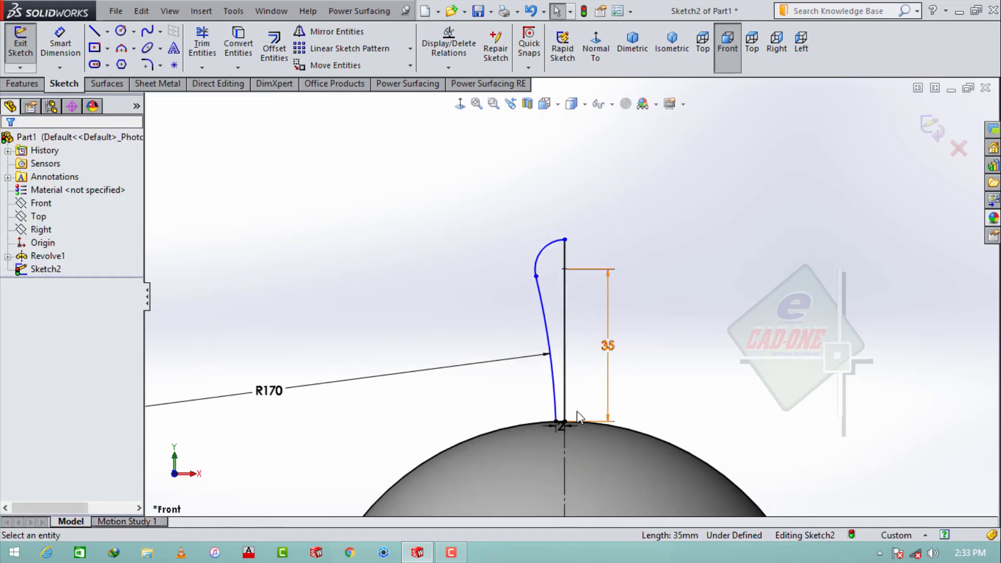
# Try to trim away the sketched dome edge on both sides of the spike's base.
pyautogui.scroll(-6, 576, 411)
pyautogui.scroll(4, 554, 340)
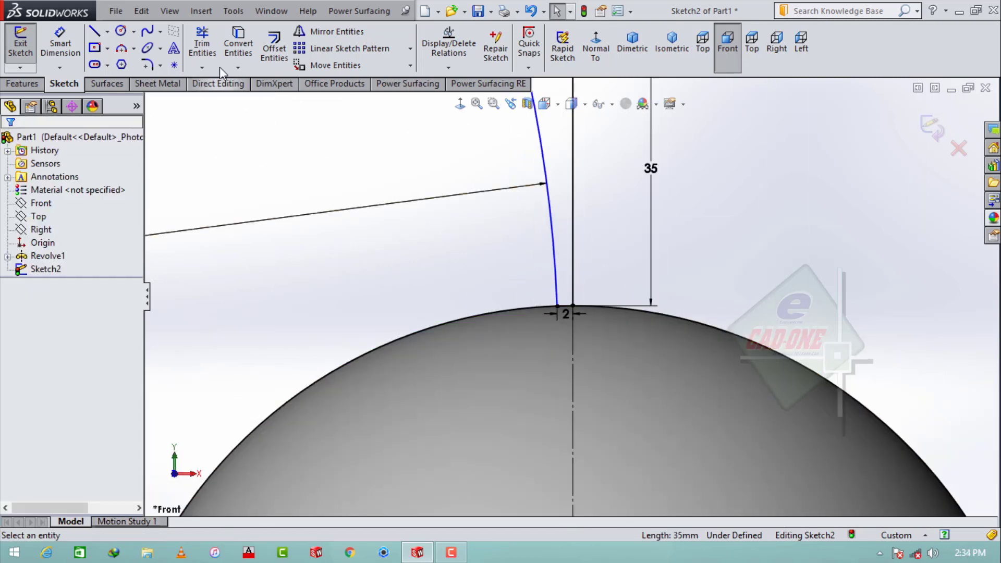
pyautogui.click(202, 45)
pyautogui.moveTo(386, 289); pyautogui.dragTo(473, 412)
pyautogui.scroll(2, 681, 376)
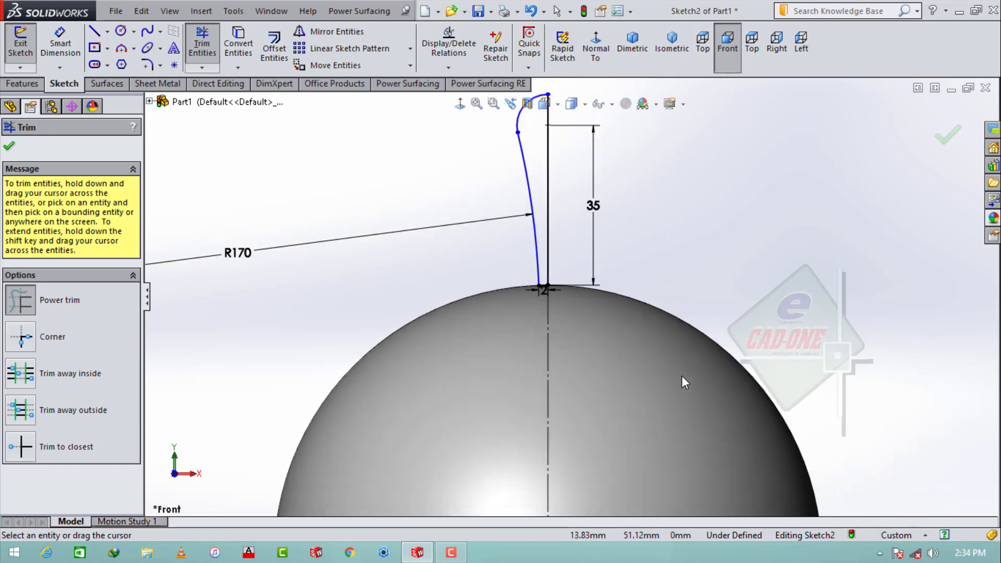
pyautogui.scroll(-6, 551, 303)
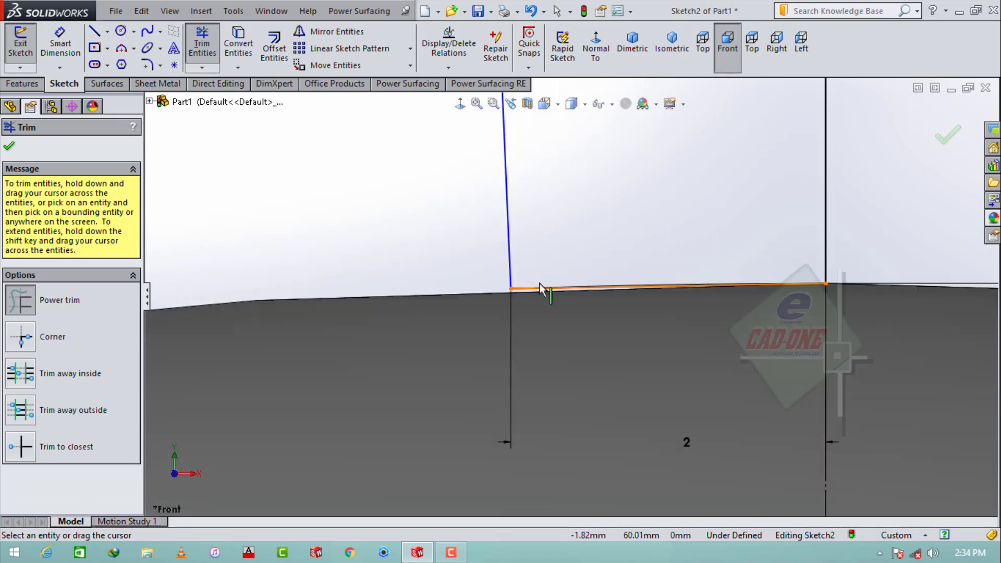
pyautogui.press('Escape')
pyautogui.scroll(10, 521, 308)
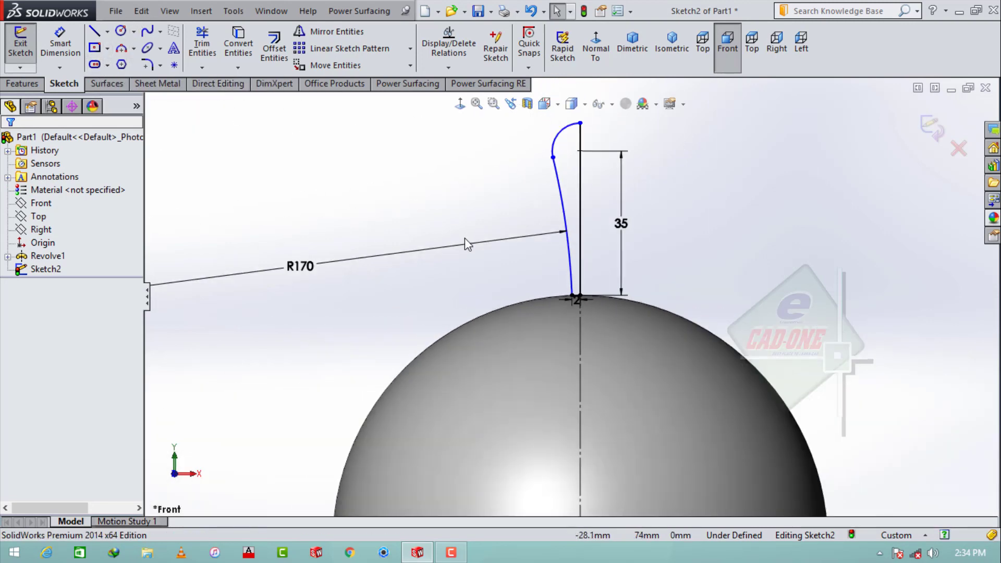
# Delete the short 2 mm horizontal line at the base of the spike profile.
pyautogui.scroll(-5, 574, 295)
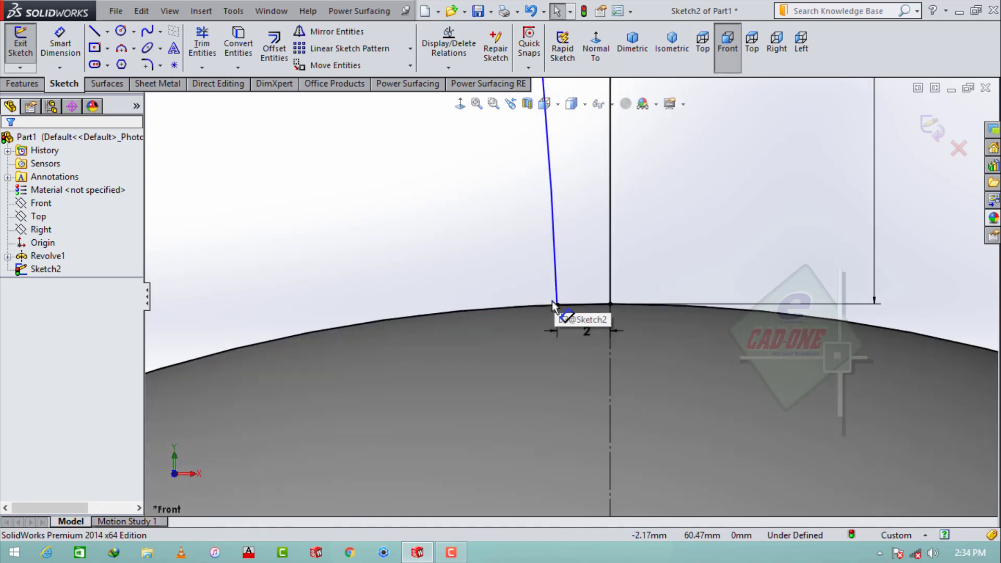
pyautogui.scroll(-5, 553, 305)
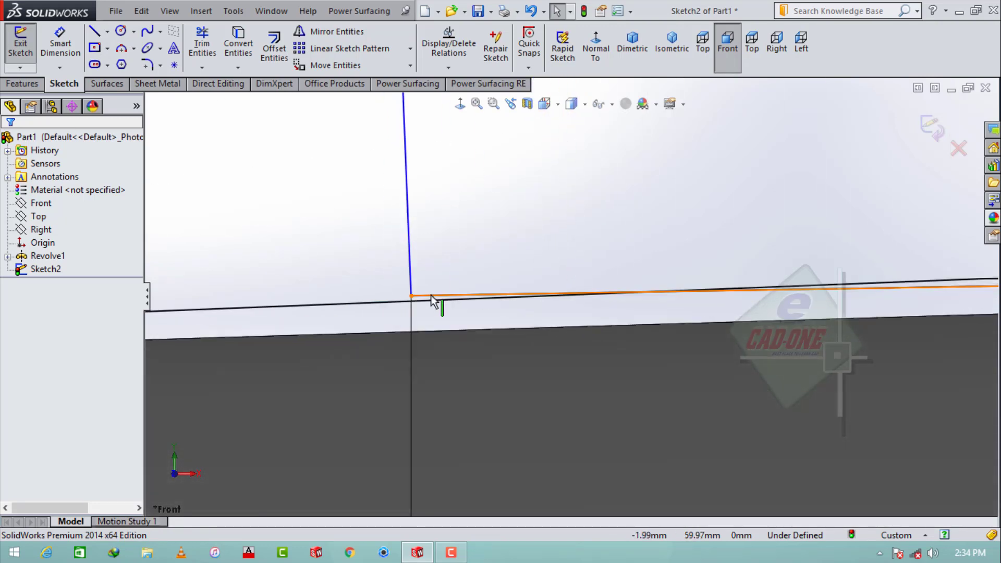
pyautogui.click(430, 301)
pyautogui.press('Escape')
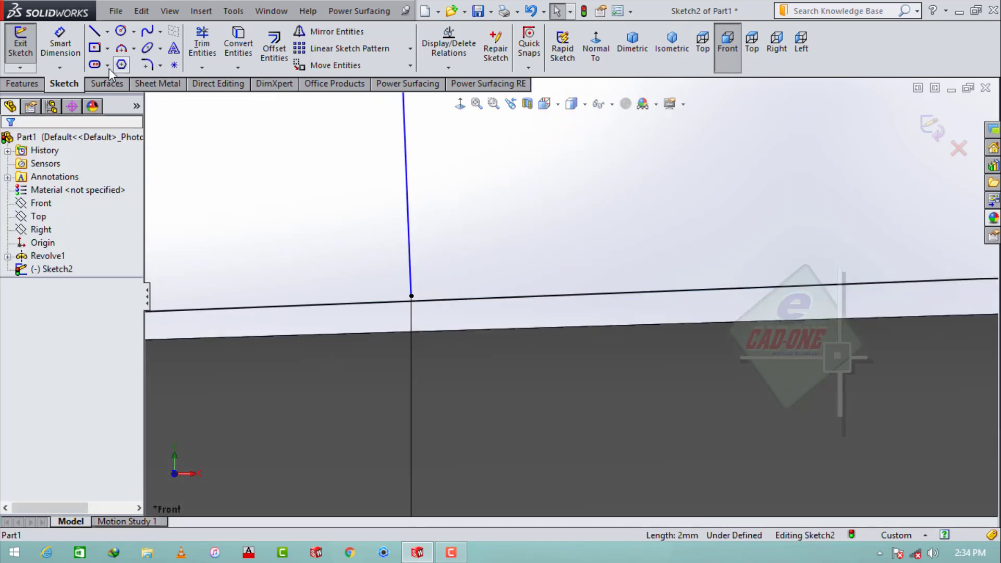
# Extend the lower end of the spike's side arc so it crosses the dome edge.
pyautogui.click(202, 67)
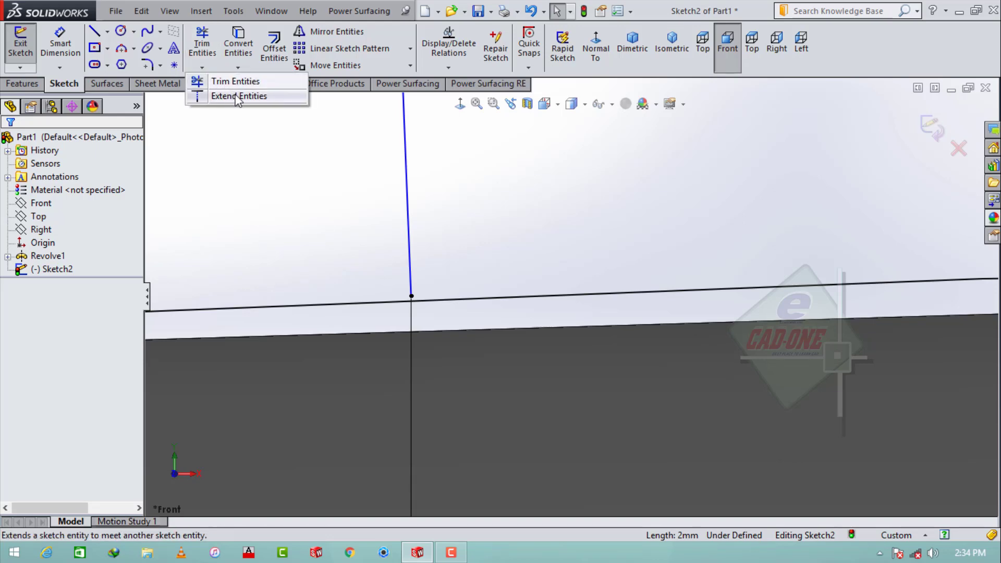
pyautogui.click(237, 96)
pyautogui.click(410, 238)
# Trim the side arc's overshoot below the dome edge and the dome edge outside the spike's base, closing the profile.
pyautogui.moveTo(411, 235); pyautogui.dragTo(424, 248, button='middle')
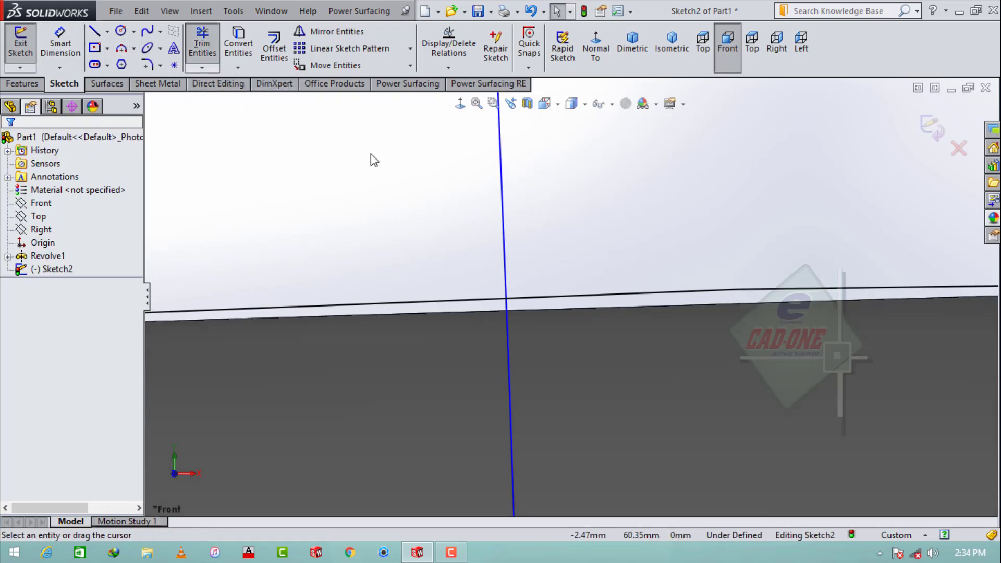
pyautogui.scroll(-6, 383, 371)
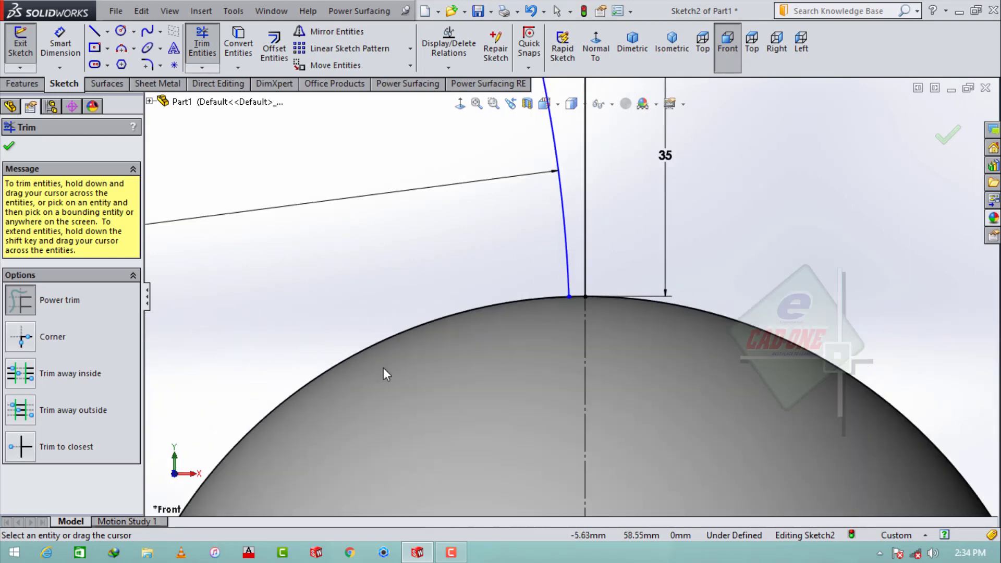
pyautogui.scroll(3, 384, 371)
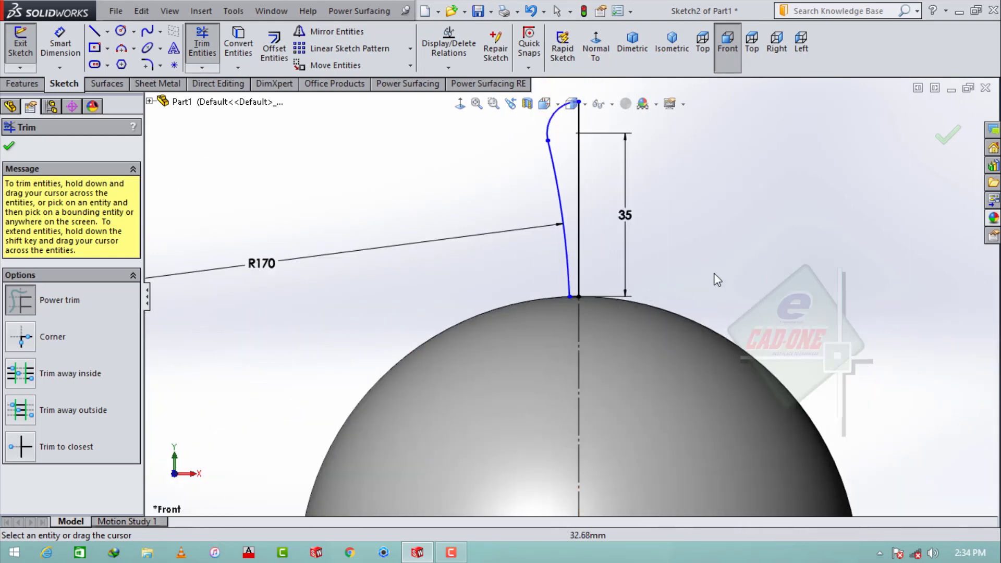
pyautogui.press('Escape')
# Revolve the spike profile 360 degrees about its 35 mm vertical line, merging it with the dome.
pyautogui.click(23, 83)
pyautogui.click(72, 47)
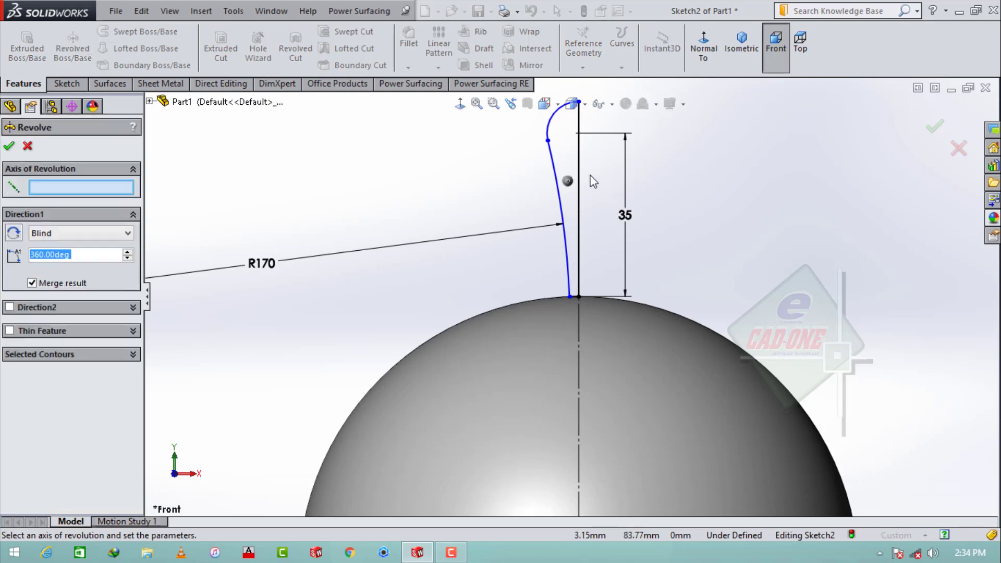
pyautogui.click(583, 163)
pyautogui.click(10, 147)
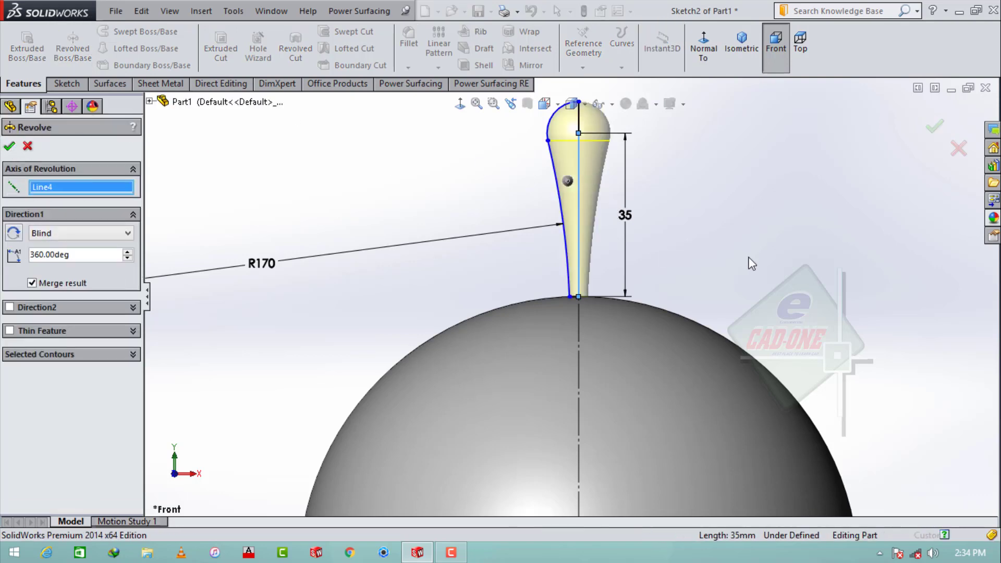
# Fillet the edge where the spike meets the dome with a constant 7 mm radius.
pyautogui.scroll(-5, 587, 302)
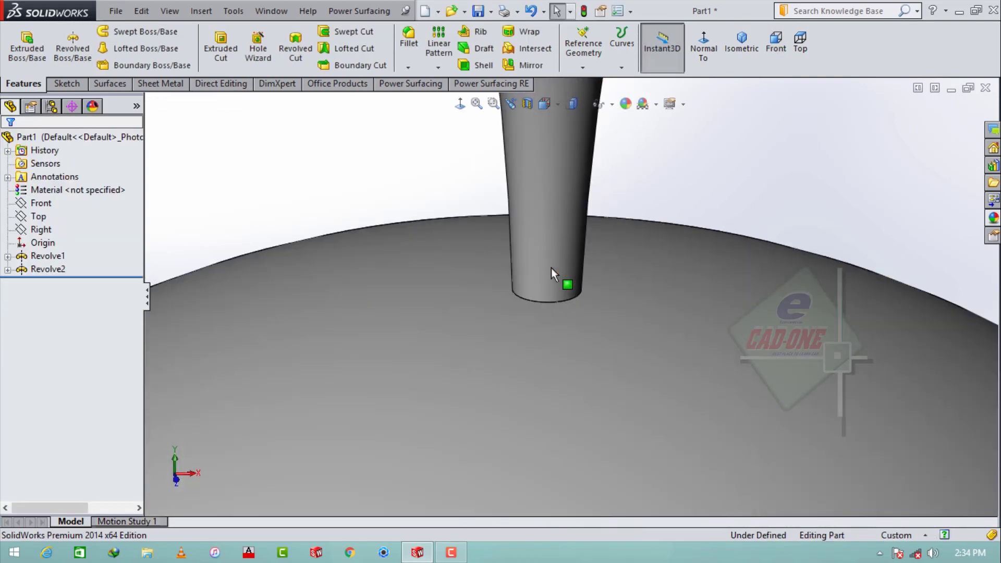
pyautogui.click(517, 292)
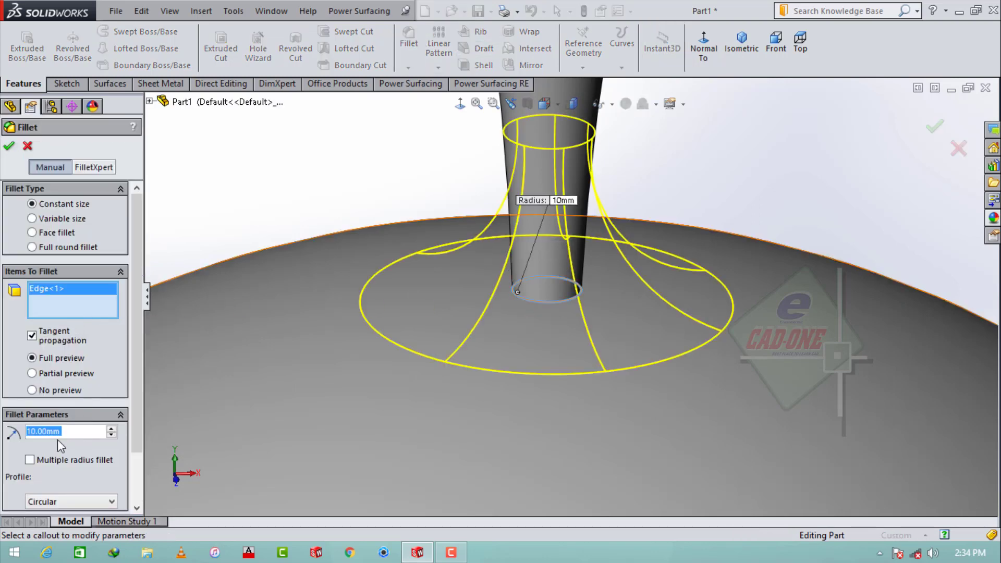
pyautogui.write('7')
pyautogui.press('Return')
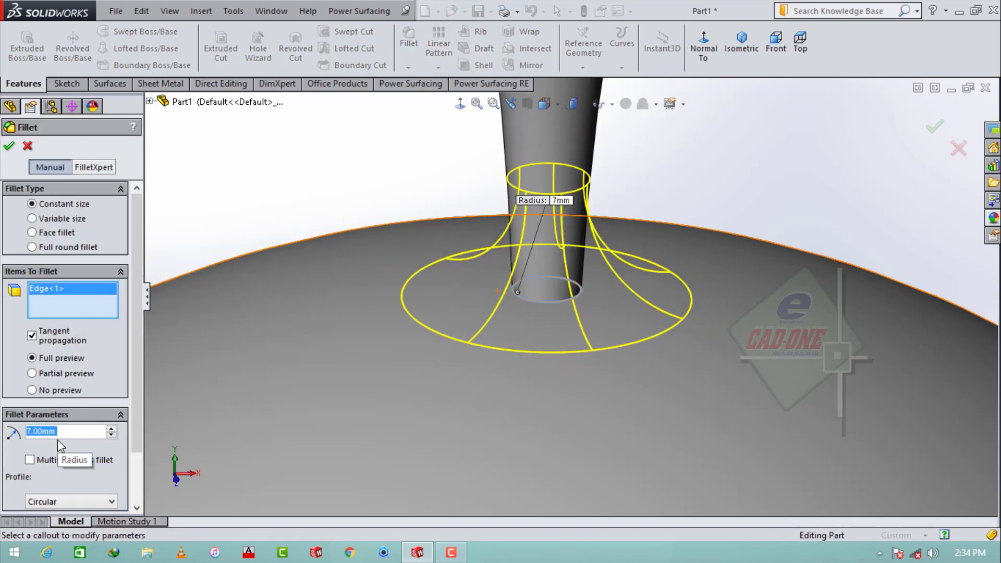
pyautogui.scroll(7, 558, 405)
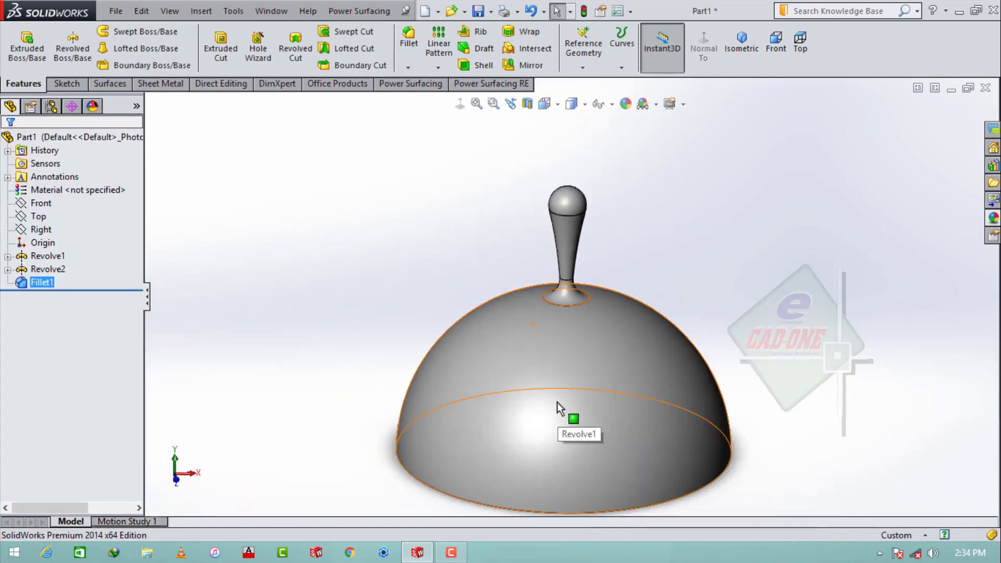
# Hollow out the dome and spike body with a Shell feature.
pyautogui.scroll(1, 651, 271)
pyautogui.moveTo(652, 256); pyautogui.dragTo(725, 213, button='middle')
pyautogui.moveTo(703, 290); pyautogui.dragTo(633, 250, button='middle')
pyautogui.moveTo(618, 349); pyautogui.dragTo(715, 239, button='middle')
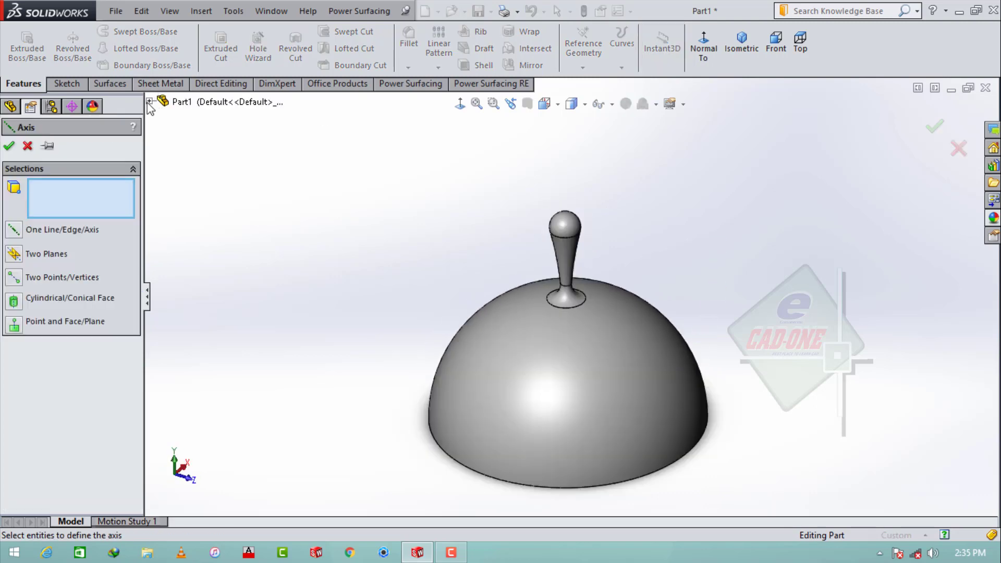
# Create a reference axis at the intersection of the Front and Top planes.
pyautogui.click(150, 102)
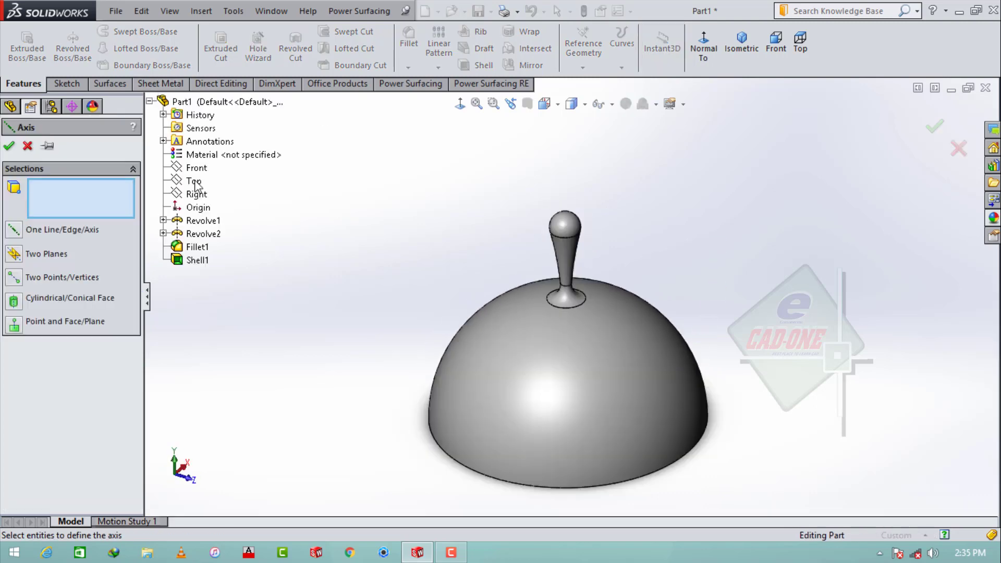
pyautogui.click(196, 168)
pyautogui.click(194, 181)
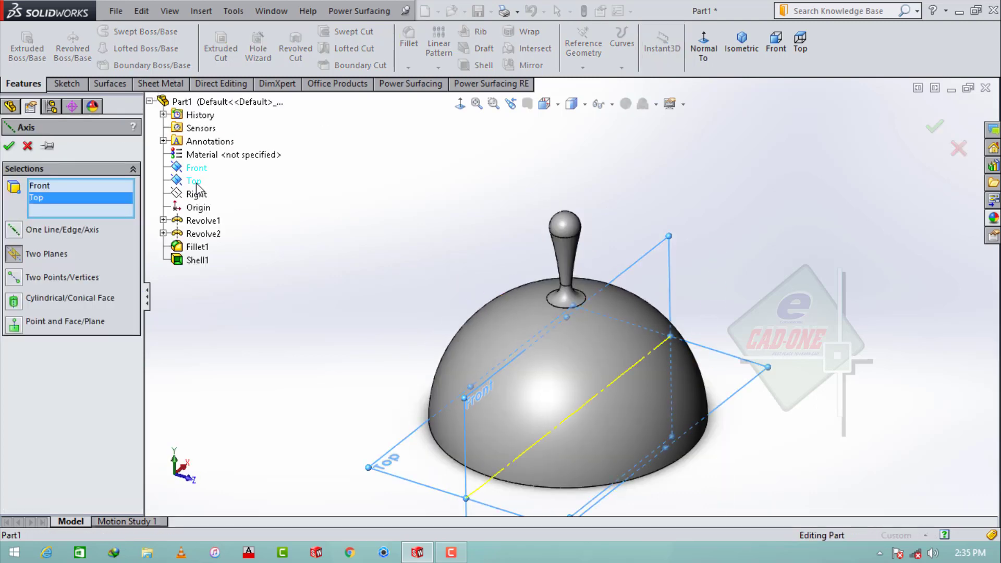
pyautogui.click(11, 146)
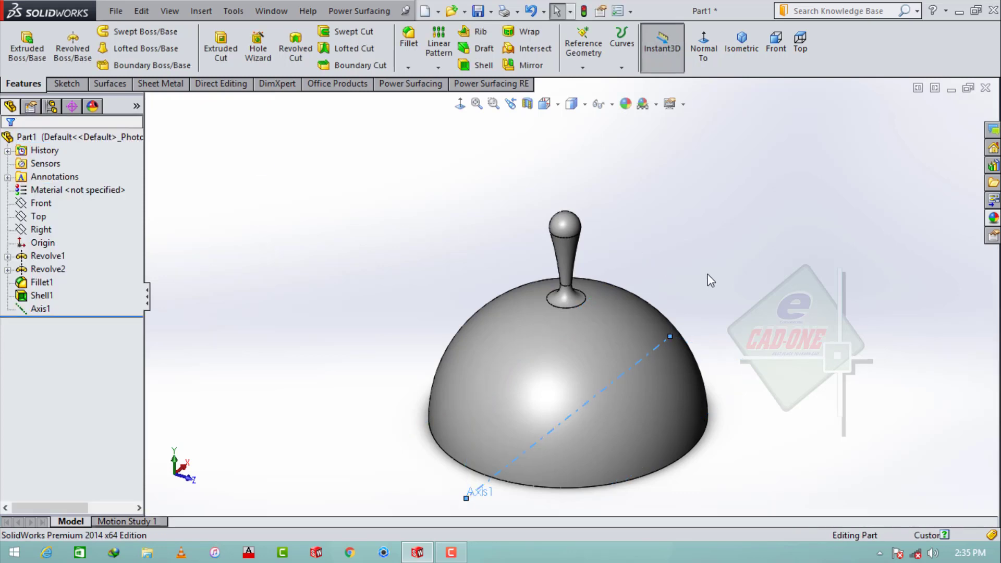
# Start a circular pattern of the revolved spike and set the pattern angle to 25 degrees.
pyautogui.scroll(-2, 602, 370)
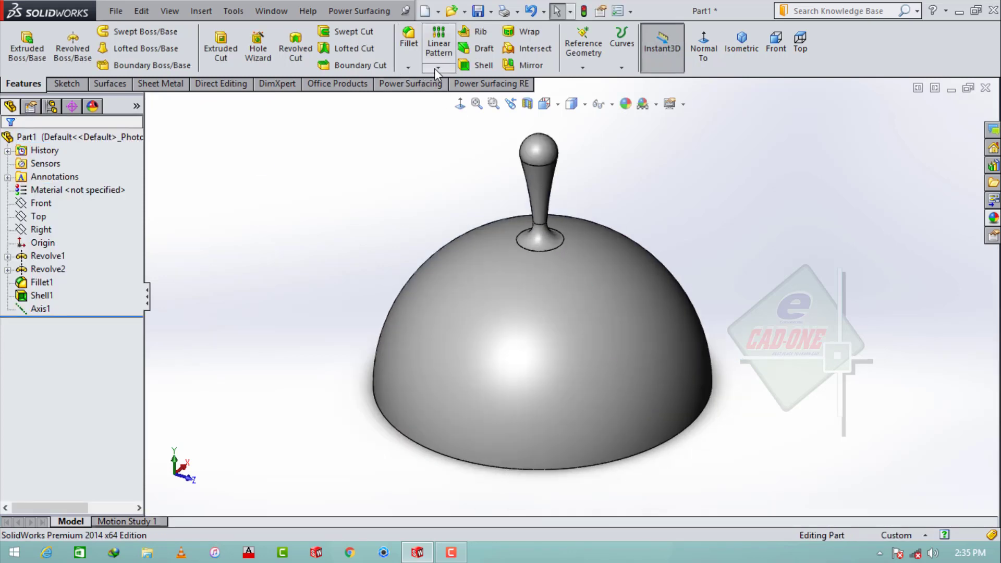
pyautogui.click(438, 68)
pyautogui.click(469, 92)
pyautogui.click(543, 192)
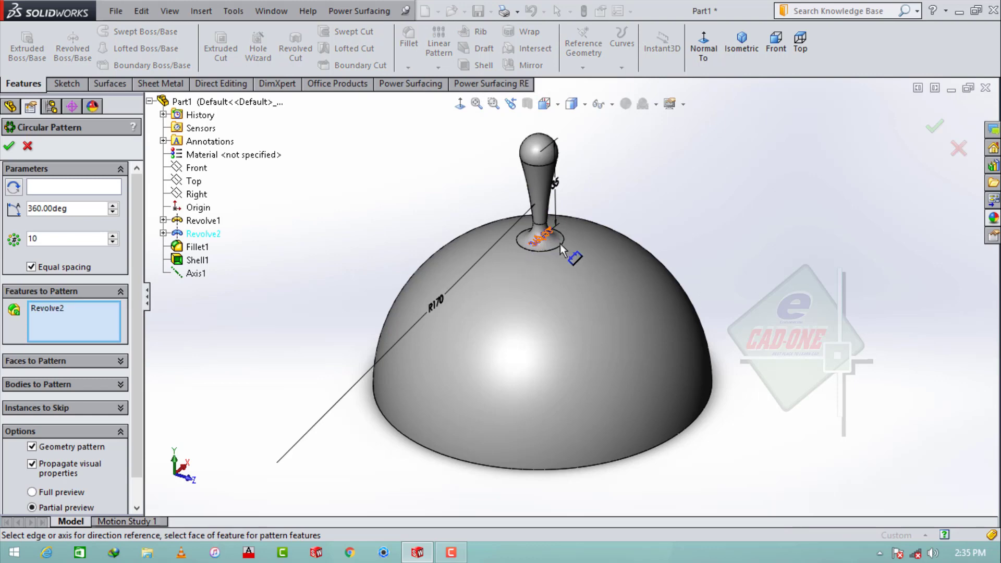
pyautogui.click(102, 187)
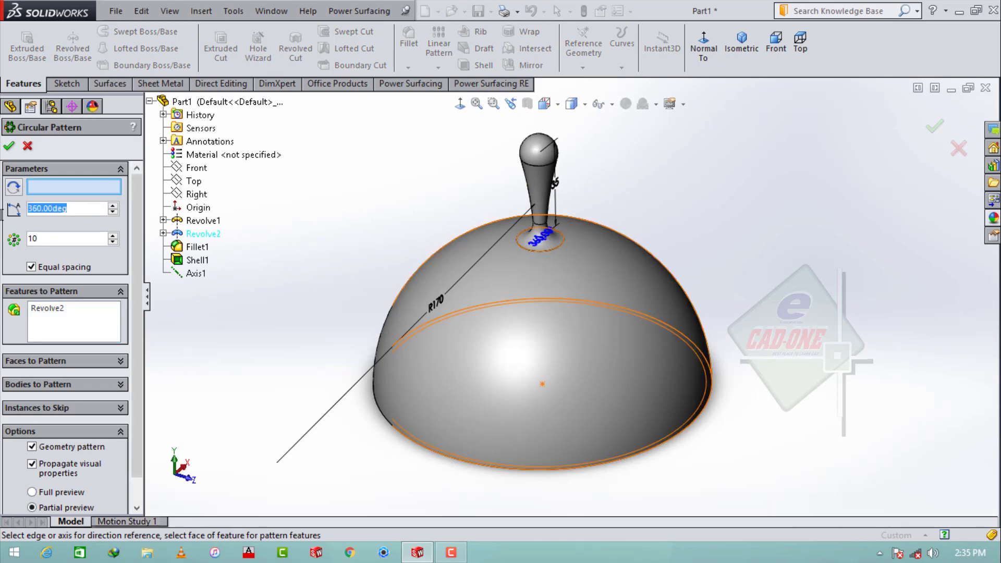
pyautogui.write('30')
pyautogui.press('Return')
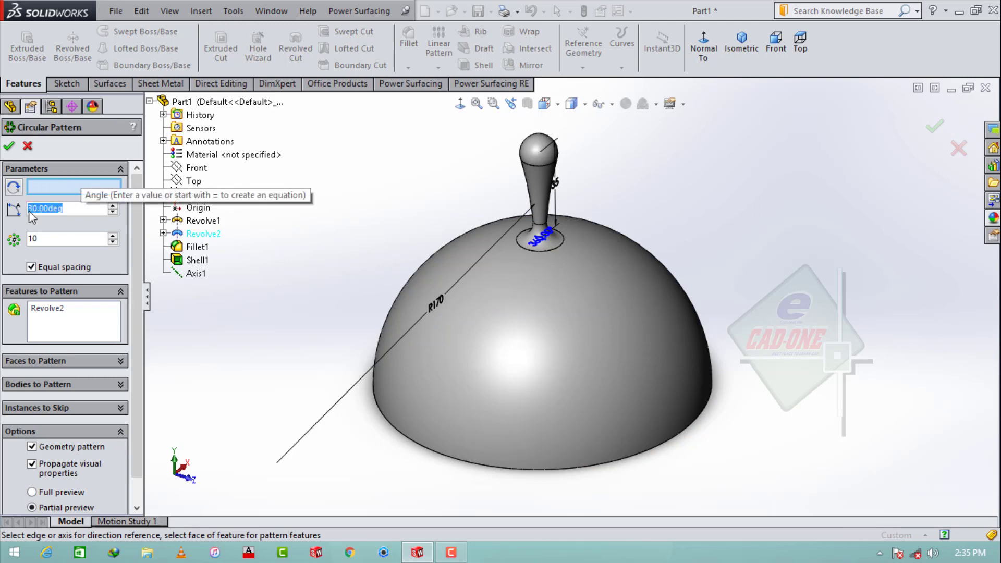
pyautogui.write('25')
pyautogui.press('Return')
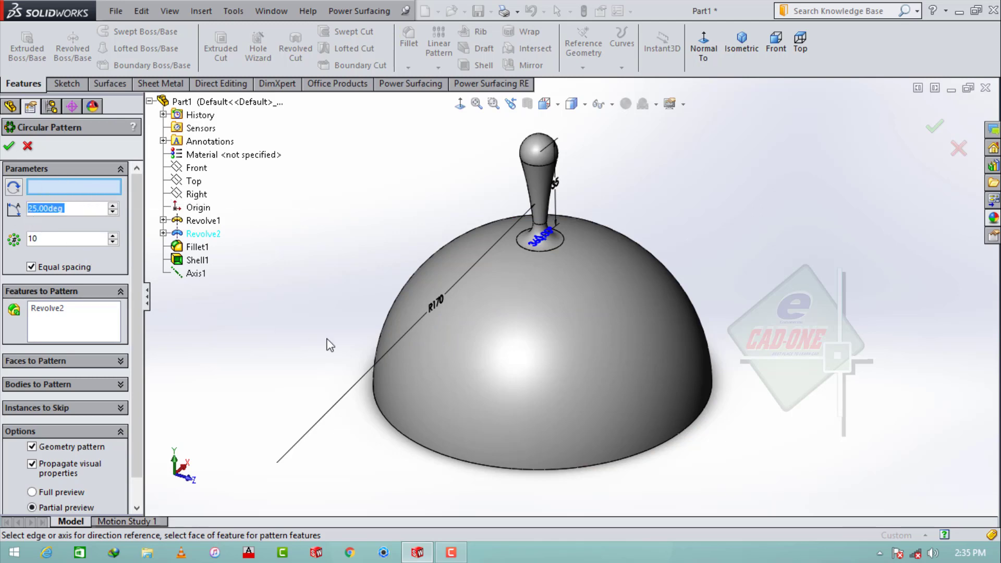
# Pattern the spike about Axis1 with 2 instances, including its base fillet in the patterned features.
pyautogui.click(199, 274)
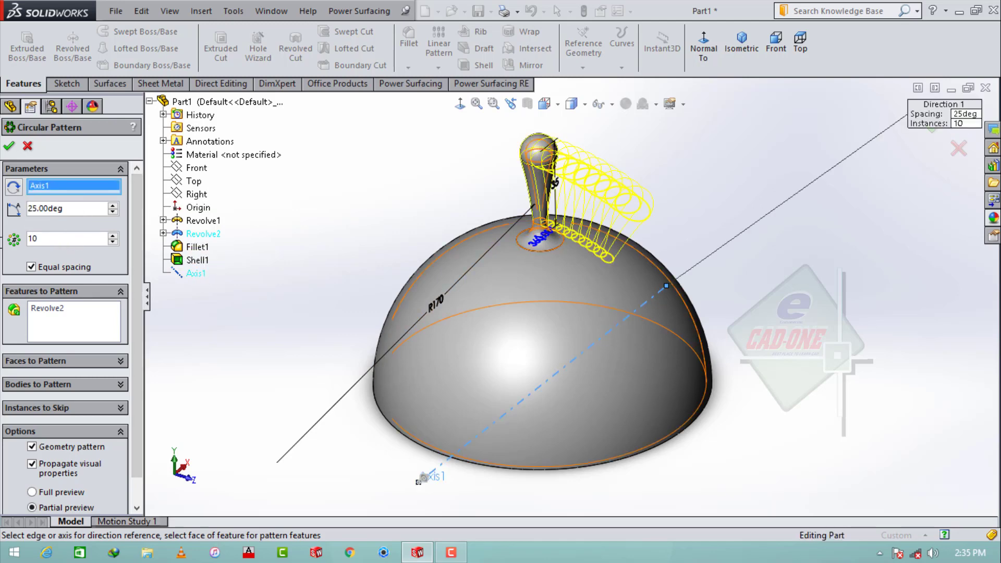
pyautogui.write('2')
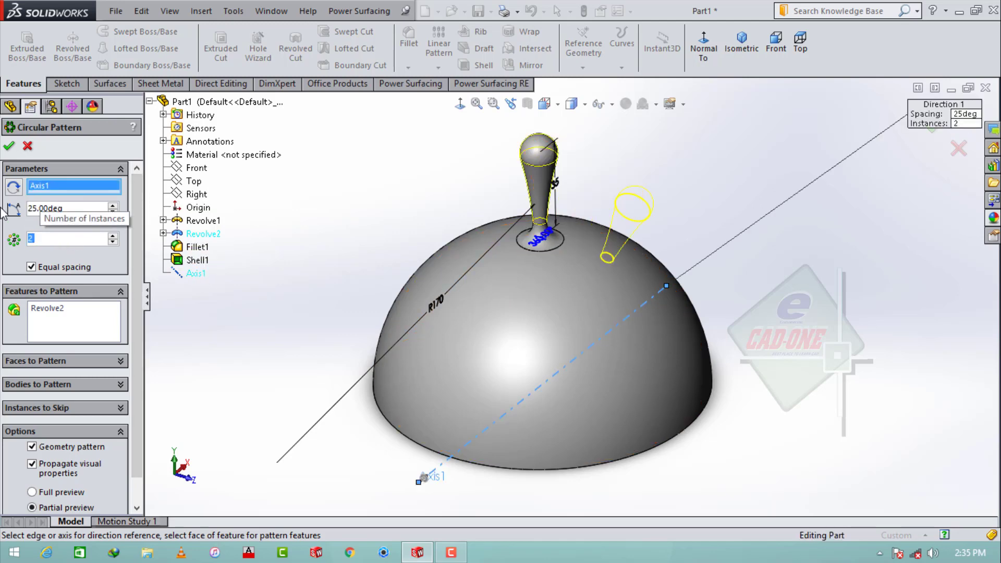
pyautogui.click(79, 327)
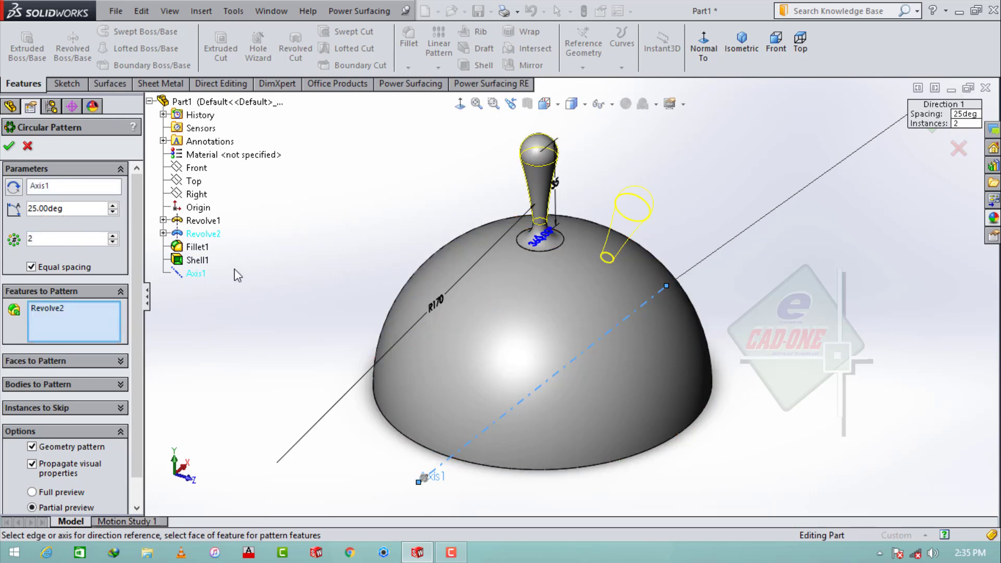
pyautogui.click(198, 248)
pyautogui.click(10, 148)
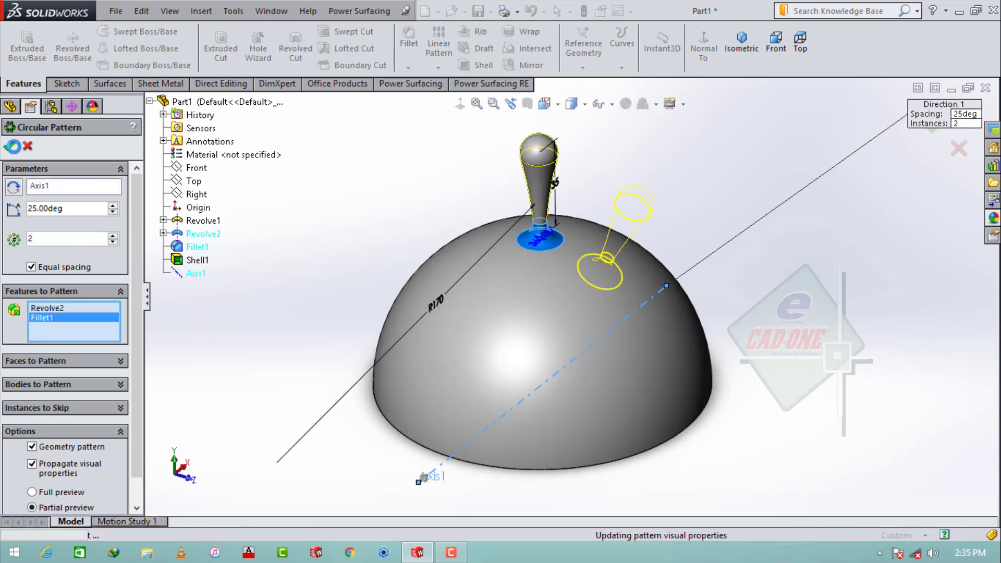
# Start a second circular pattern using only the original revolved spike and its base fillet as features.
pyautogui.click(438, 66)
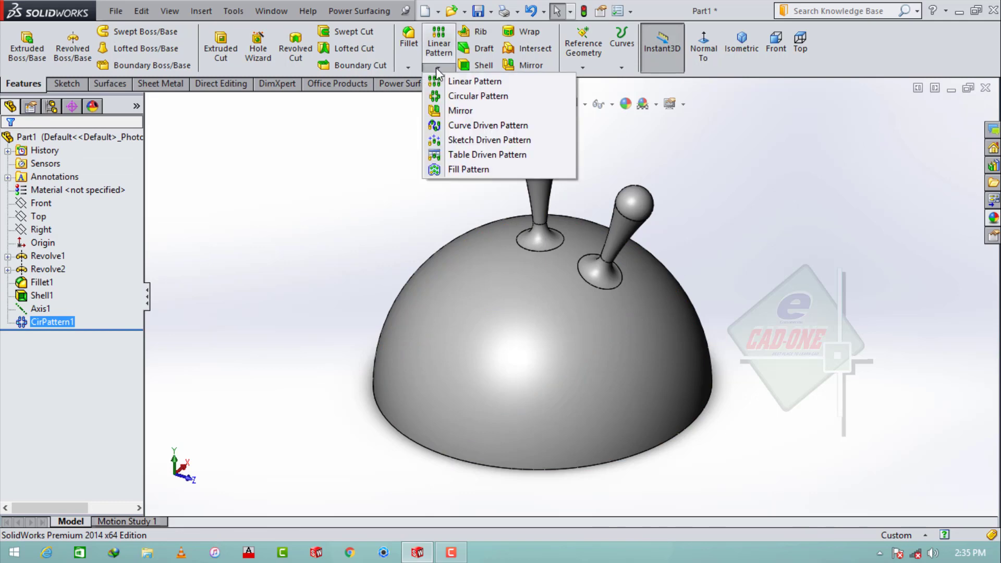
pyautogui.click(451, 94)
pyautogui.rightClick(92, 315)
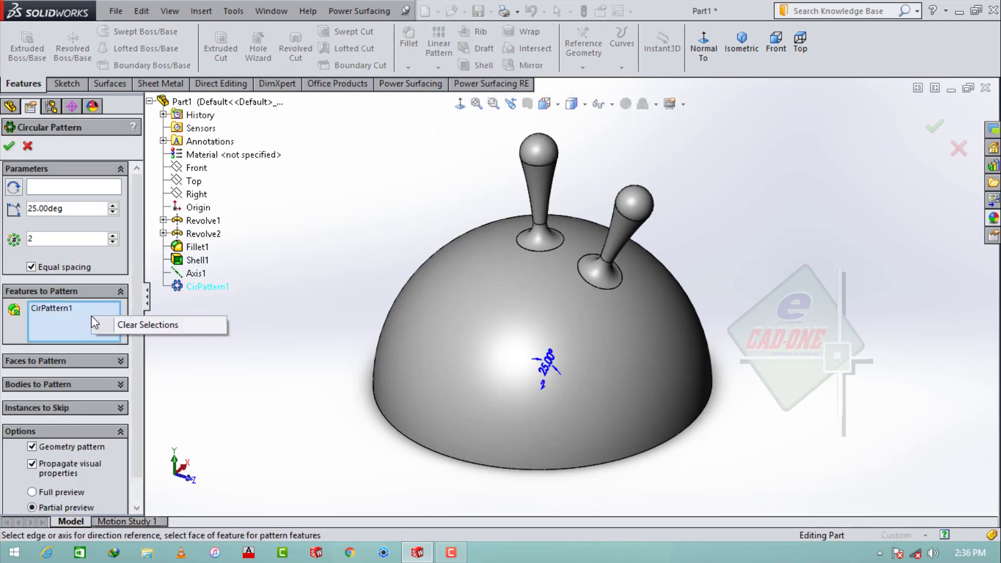
pyautogui.click(131, 326)
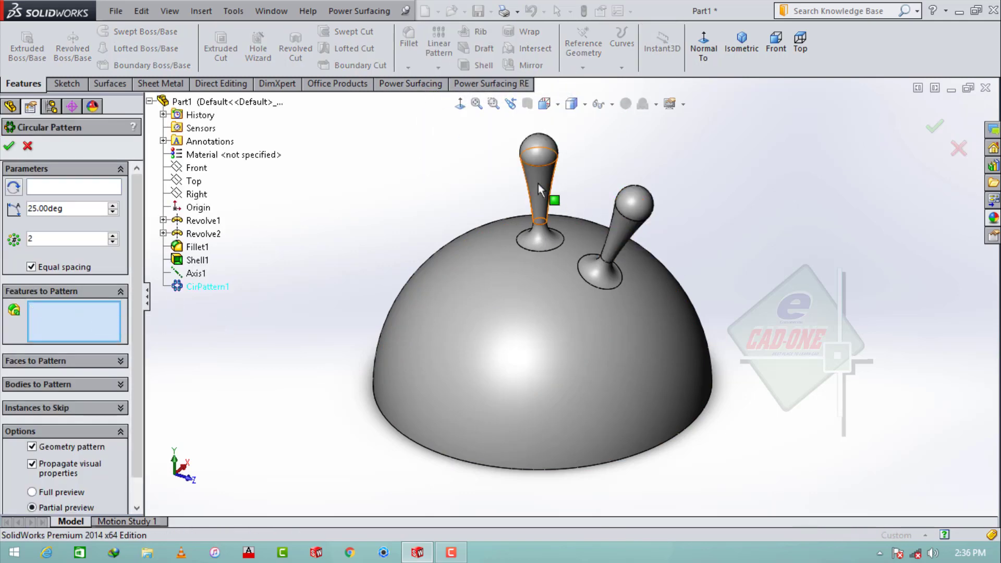
pyautogui.click(550, 190)
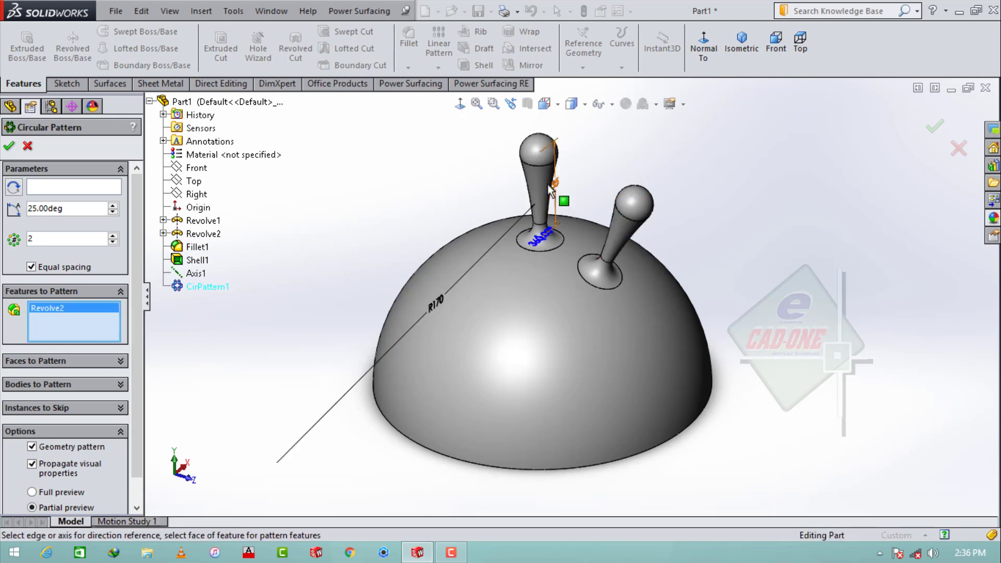
pyautogui.click(174, 248)
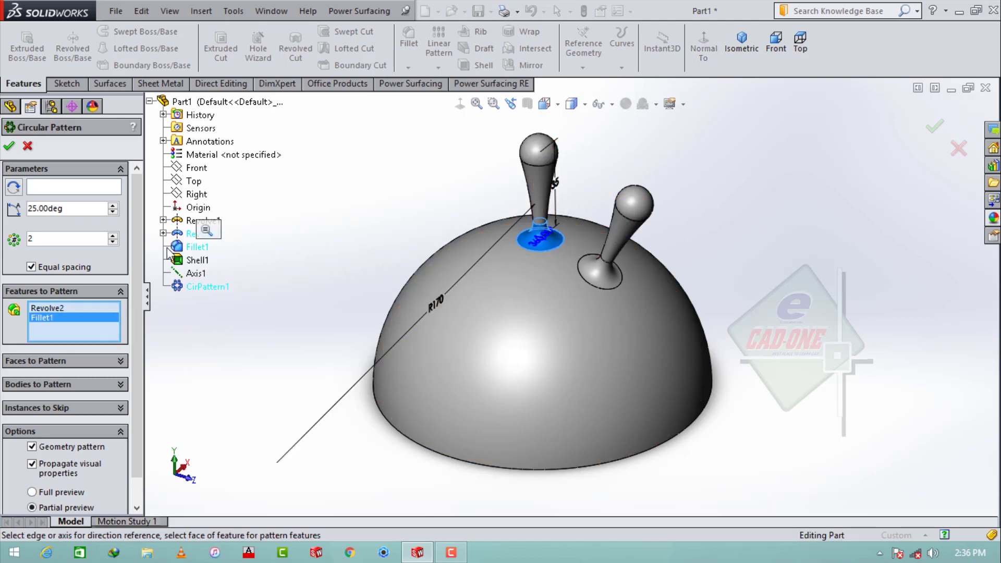
# Pattern the spike and fillet about Axis1 at 50 degrees with 2 instances.
pyautogui.click(59, 187)
pyautogui.write('50')
pyautogui.press('Return')
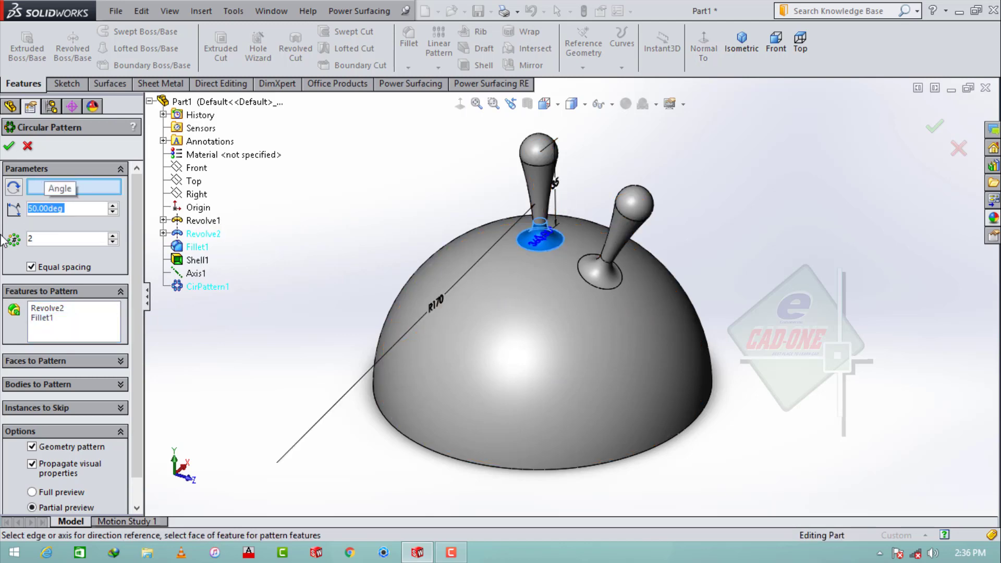
pyautogui.click(202, 272)
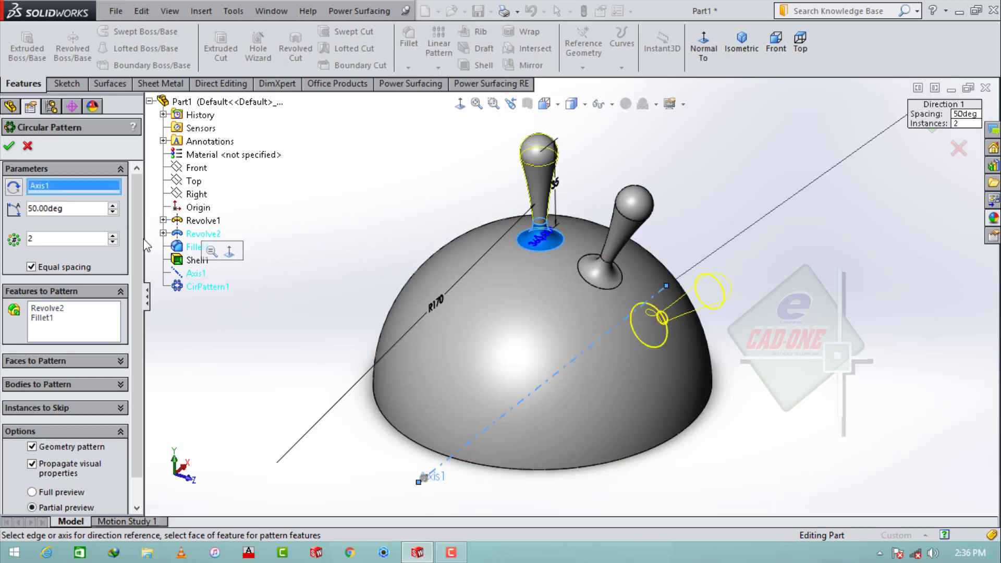
pyautogui.click(8, 146)
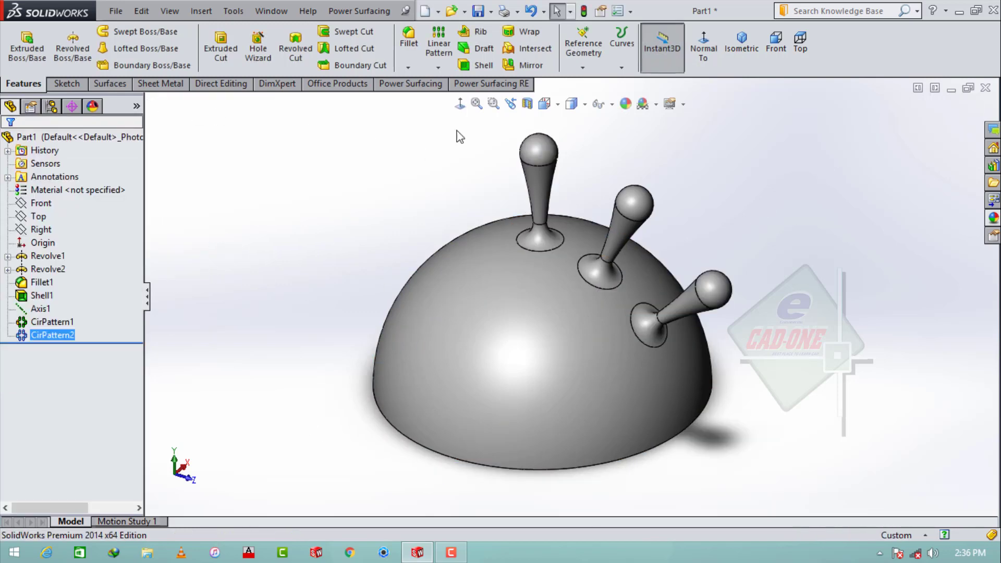
# Start a third circular pattern with the original spike (Revolve2) and Fillet1 as the features to pattern.
pyautogui.moveTo(460, 137); pyautogui.dragTo(458, 141, button='middle')
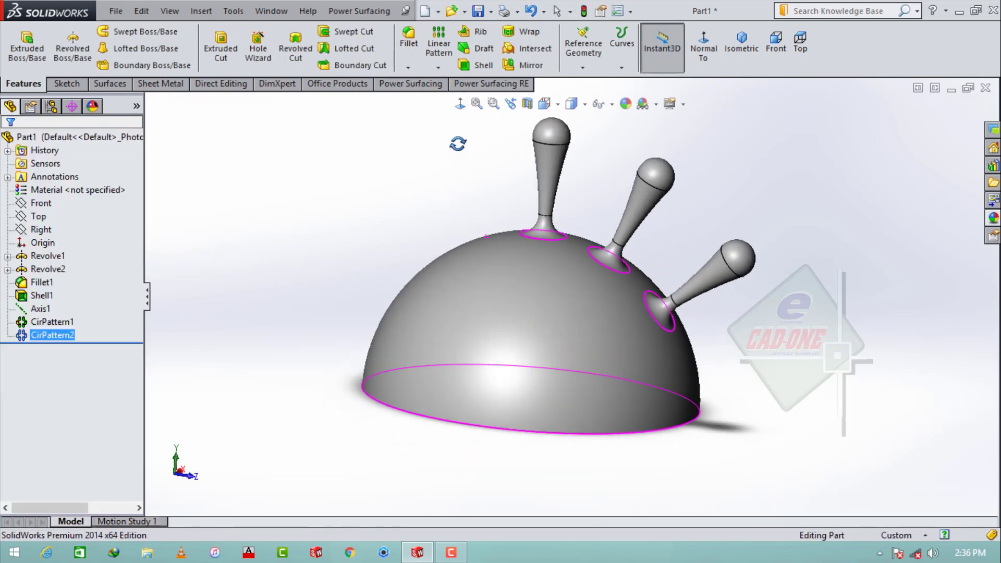
pyautogui.click(437, 67)
pyautogui.click(456, 101)
pyautogui.moveTo(440, 190); pyautogui.dragTo(432, 237, button='middle')
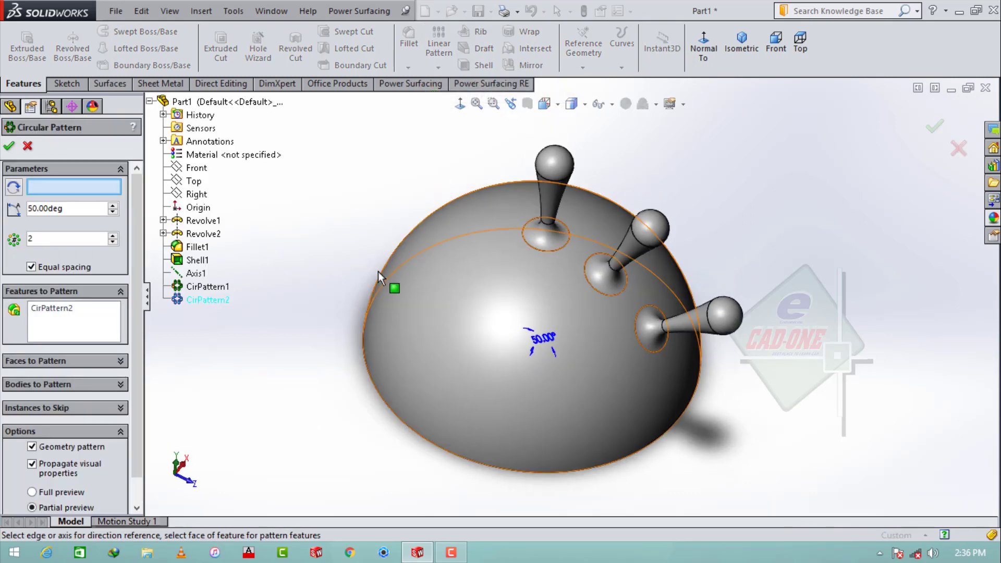
pyautogui.rightClick(105, 314)
pyautogui.click(157, 322)
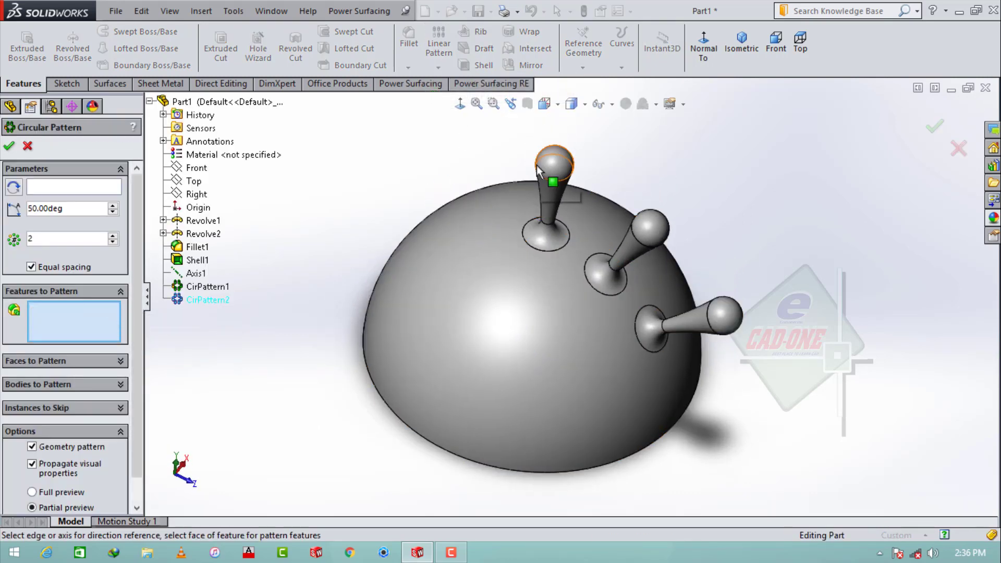
pyautogui.click(191, 233)
pyautogui.click(197, 247)
# Complete the third pattern about Axis1 with the angle set to 75 degrees.
pyautogui.click(99, 193)
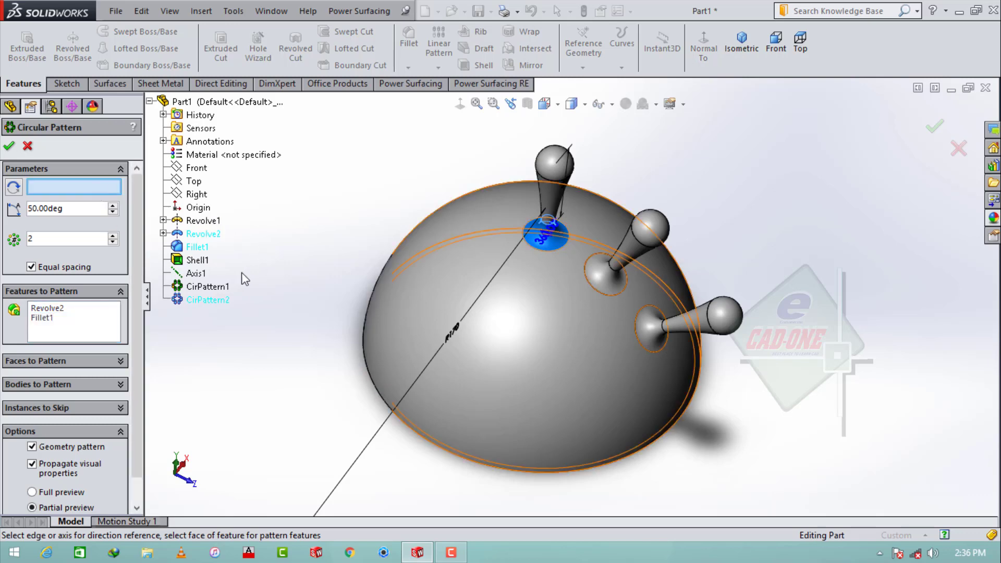
pyautogui.click(195, 273)
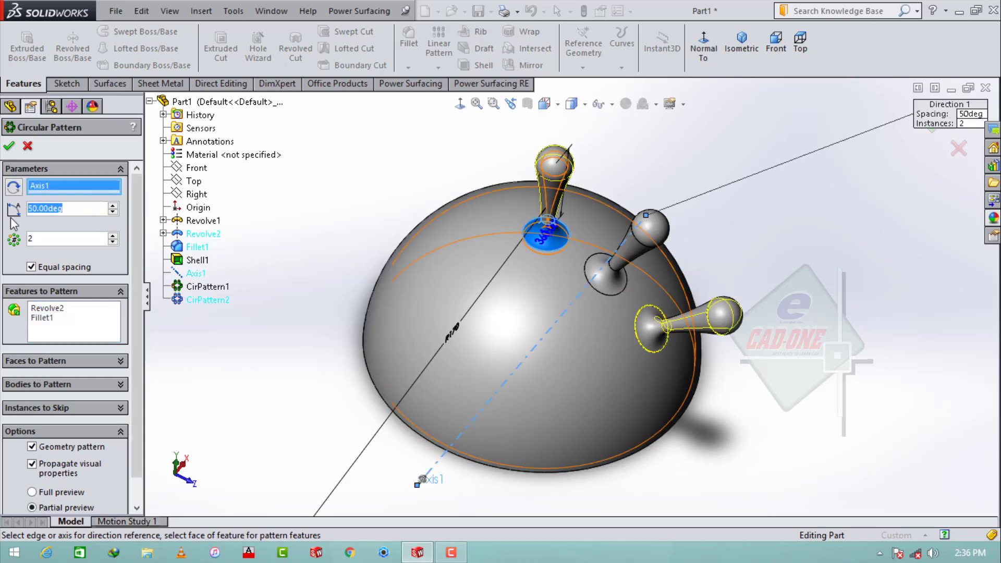
pyautogui.write('75')
pyautogui.press('Return')
pyautogui.moveTo(517, 337); pyautogui.dragTo(490, 289, button='middle')
pyautogui.click(53, 209)
pyautogui.click(13, 149)
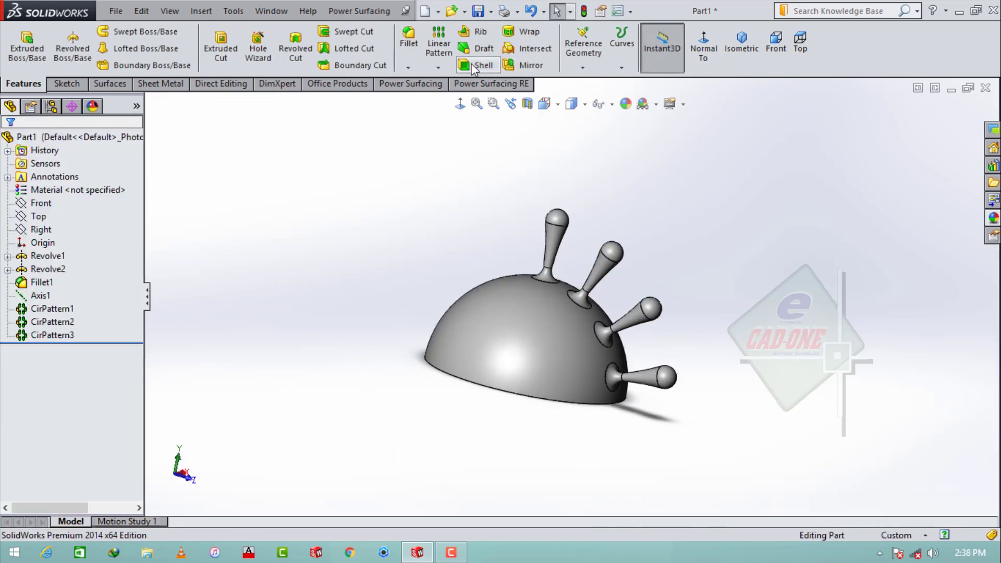
# Start a circular pattern of the 25-degree spike (CirPattern1) using the dome's circular base edge as the direction.
pyautogui.click(438, 67)
pyautogui.click(456, 92)
pyautogui.click(605, 271)
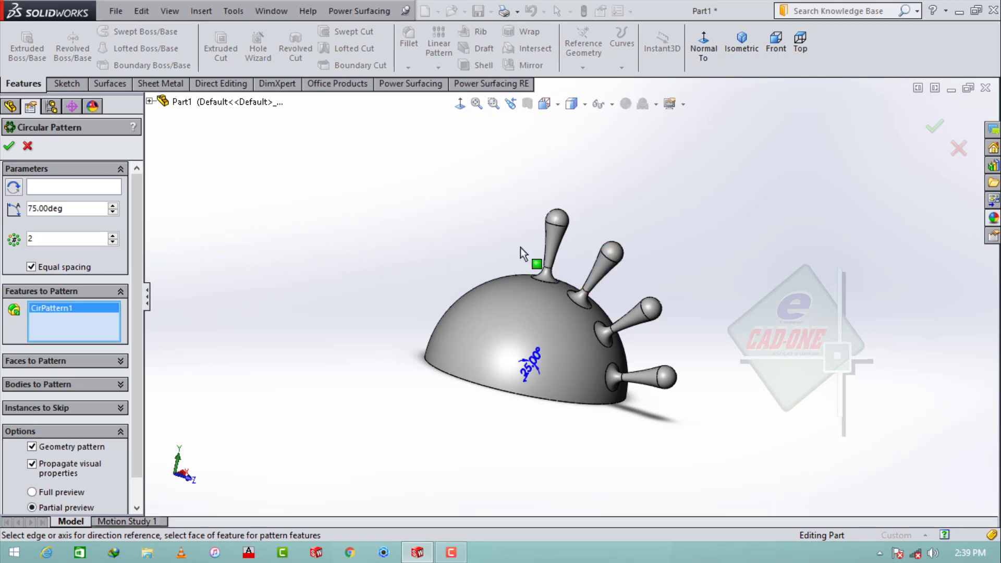
pyautogui.click(75, 186)
pyautogui.click(480, 385)
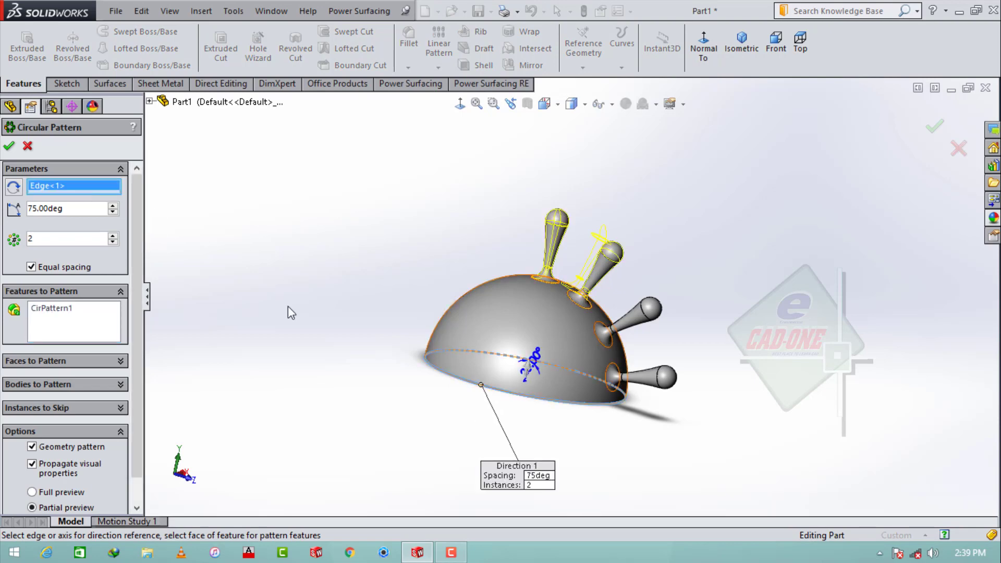
# Distribute 5 equally spaced instances of the 25-degree spike over 360 degrees around the dome.
pyautogui.write('360')
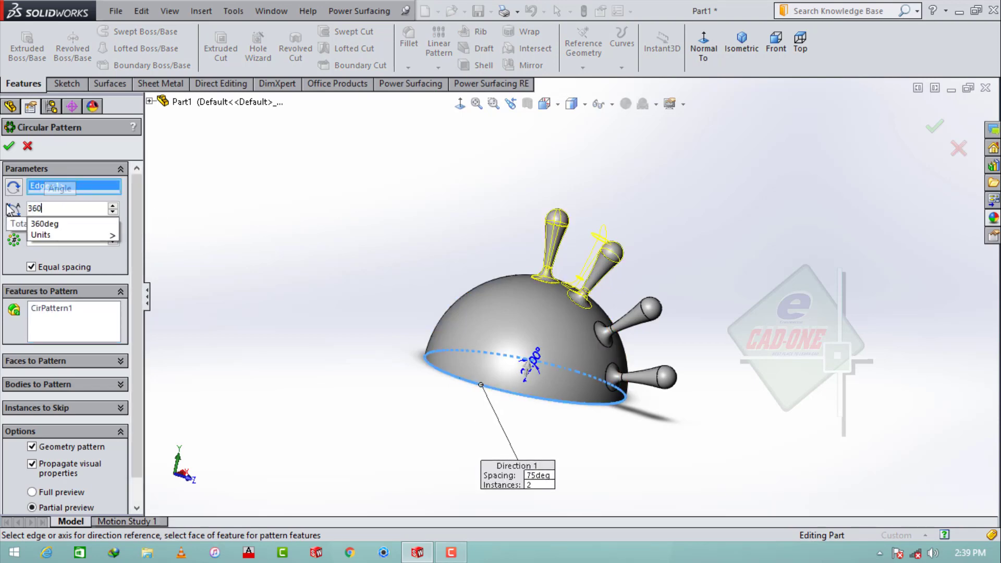
pyautogui.press('Tab')
pyautogui.write('5')
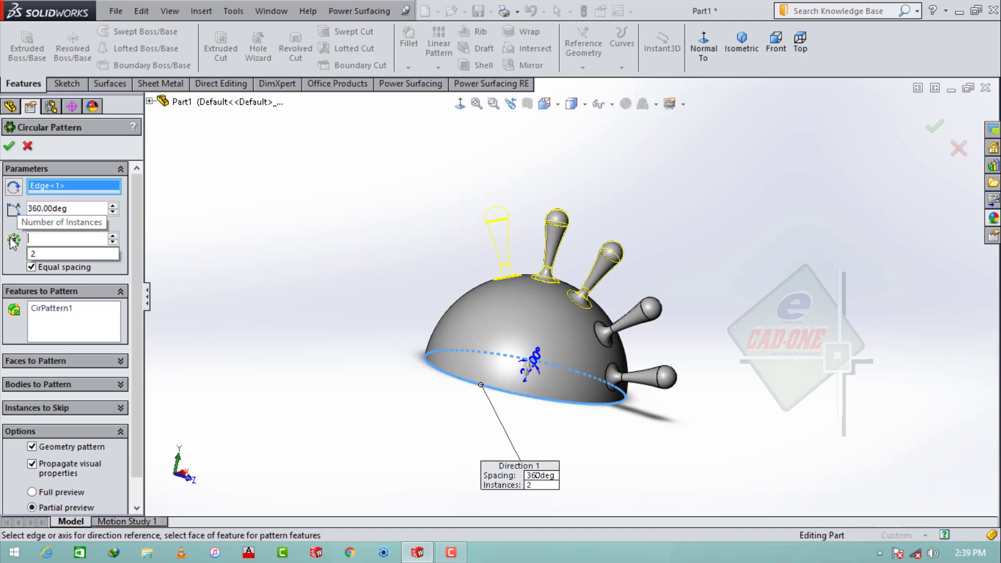
pyautogui.press('Return')
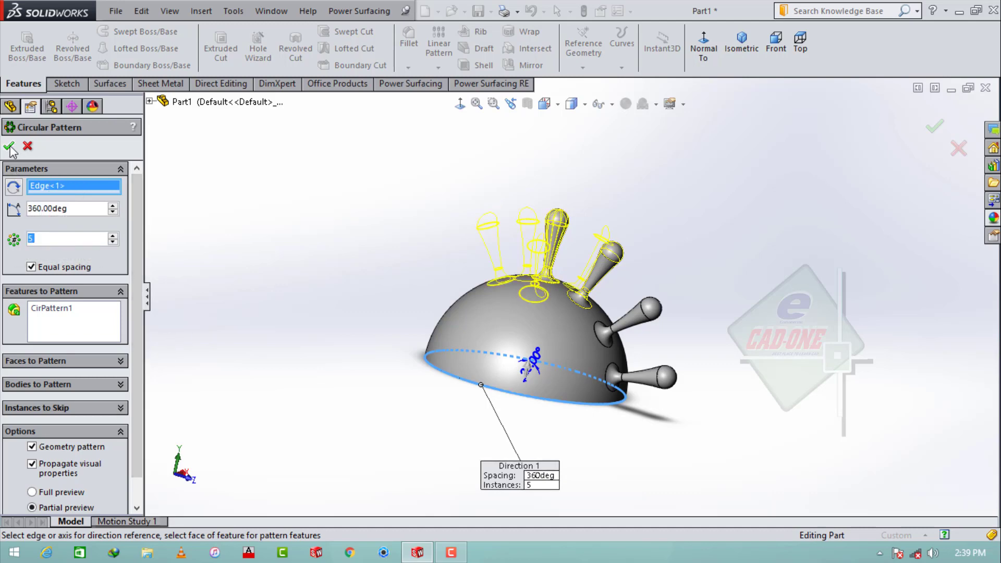
pyautogui.click(9, 146)
# Start a circular pattern of the 50-degree spike (CirPattern2) around the dome's circular base edge.
pyautogui.moveTo(401, 248); pyautogui.dragTo(380, 306, button='middle')
pyautogui.scroll(-3, 569, 332)
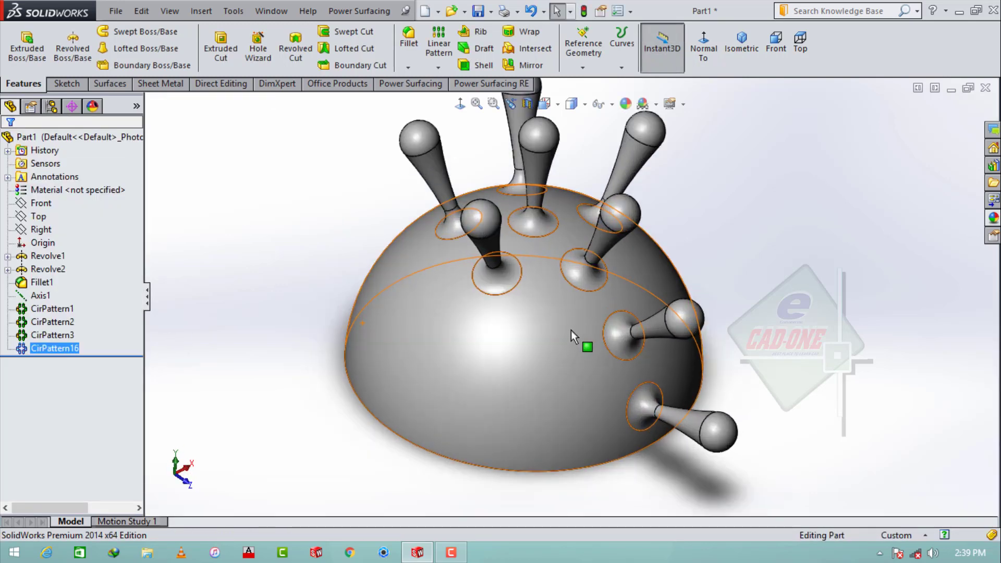
pyautogui.moveTo(571, 330); pyautogui.dragTo(595, 319, button='middle')
pyautogui.scroll(-1, 412, 240)
pyautogui.click(265, 234)
pyautogui.moveTo(452, 295); pyautogui.dragTo(402, 305, button='middle')
pyautogui.scroll(2, 489, 278)
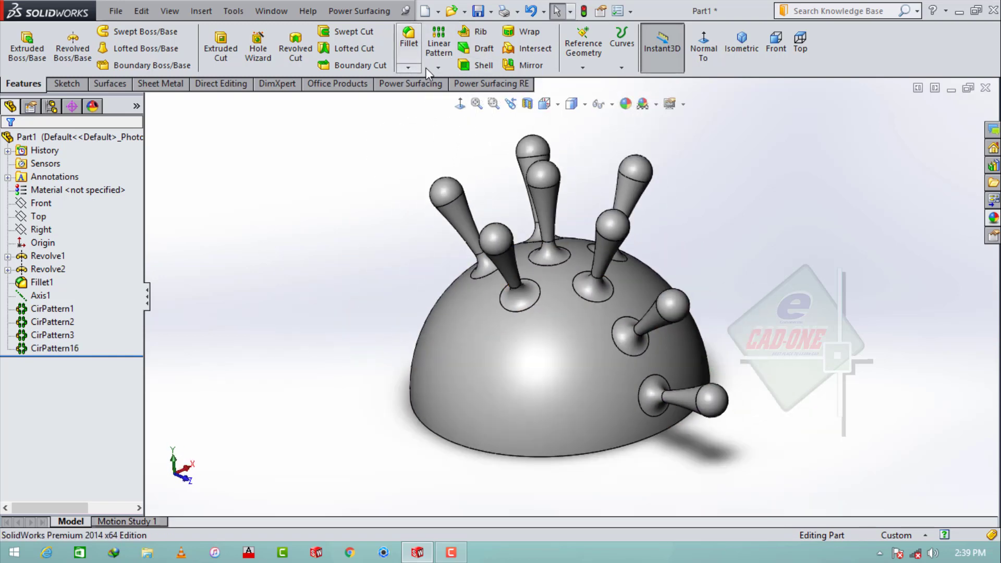
pyautogui.click(438, 67)
pyautogui.click(461, 158)
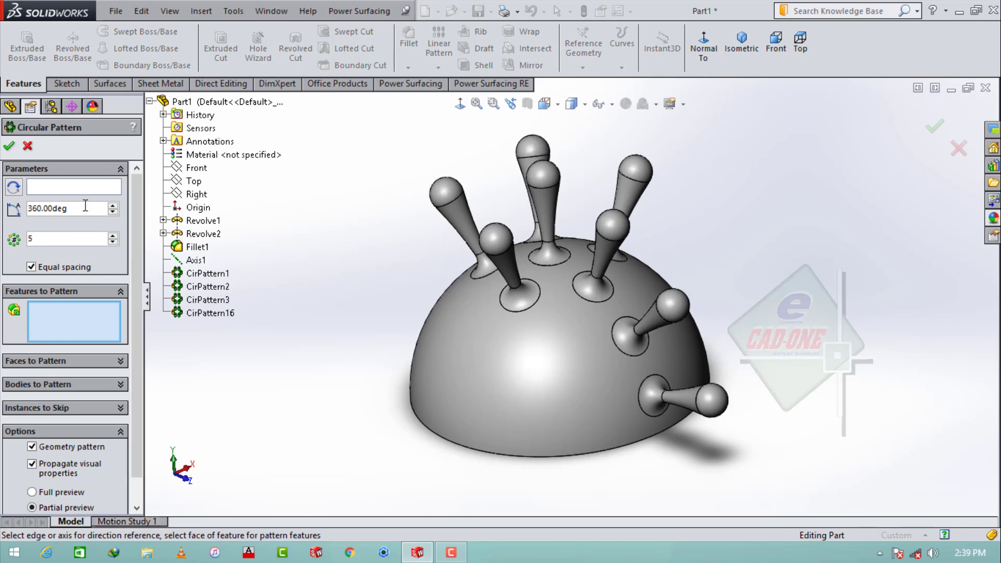
pyautogui.click(642, 302)
pyautogui.moveTo(642, 302); pyautogui.dragTo(680, 328, button='middle')
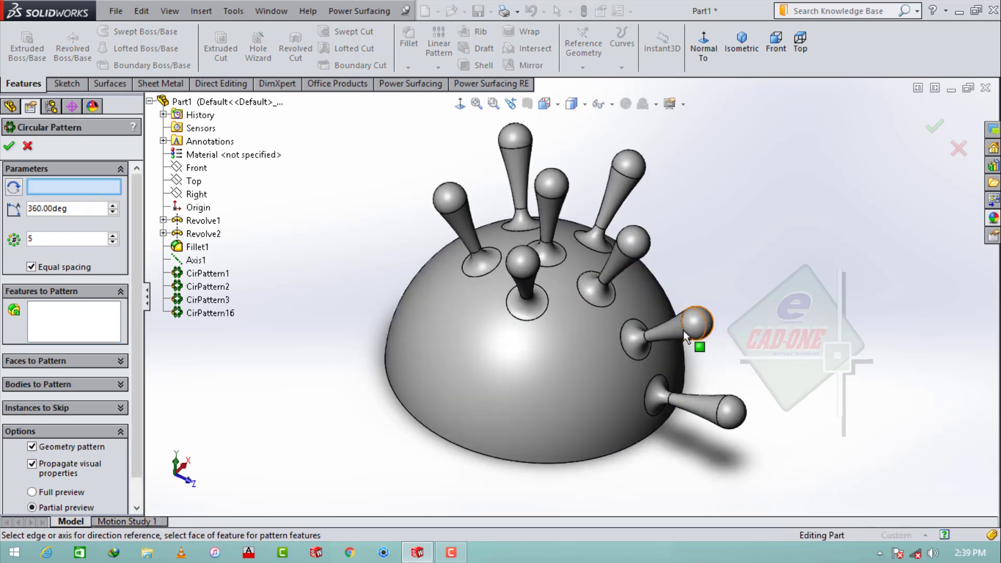
pyautogui.click(422, 425)
# Distribute 9 equally spaced instances of the 50-degree spike over 360 degrees around the dome.
pyautogui.click(30, 238)
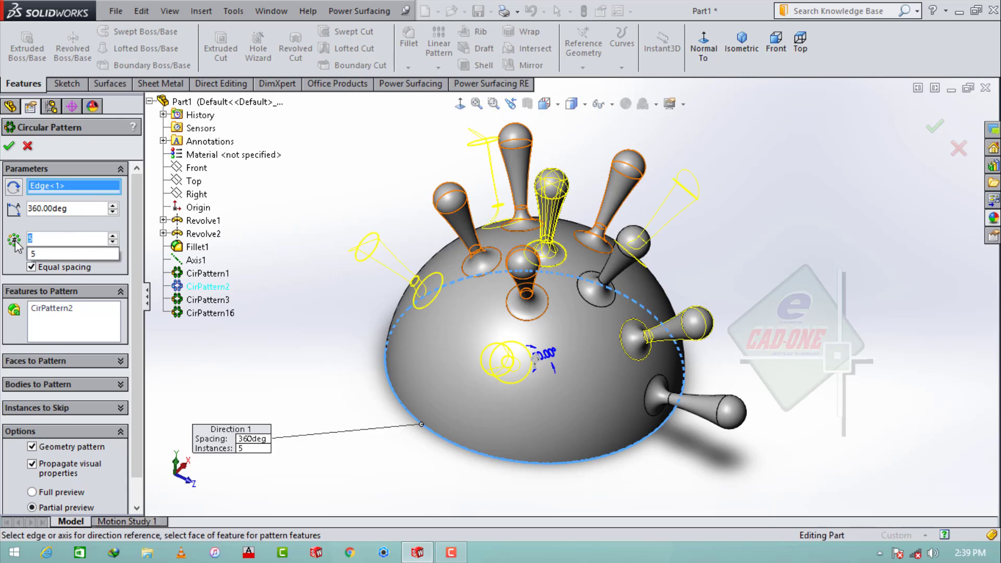
pyautogui.write('10')
pyautogui.press('Return')
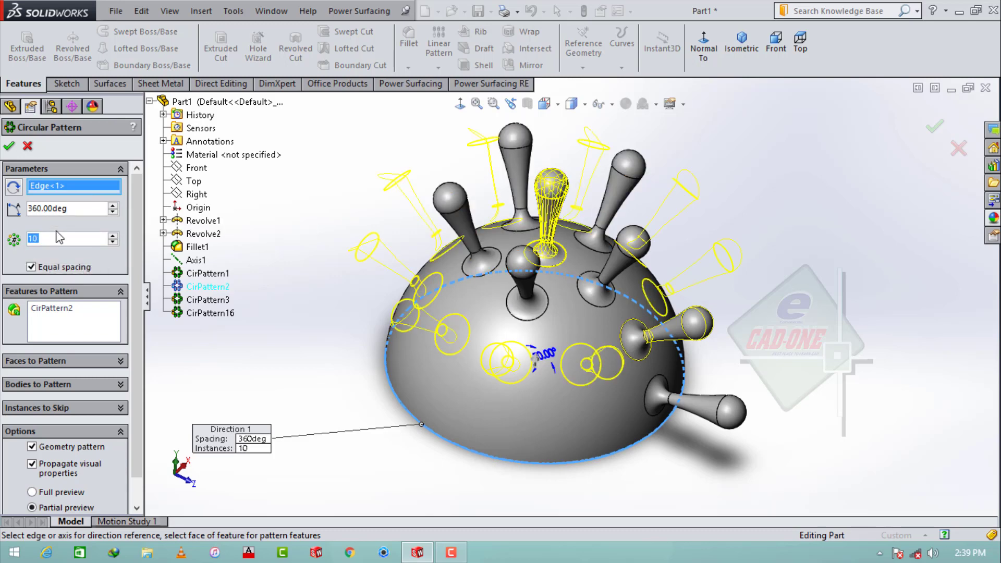
pyautogui.write('9')
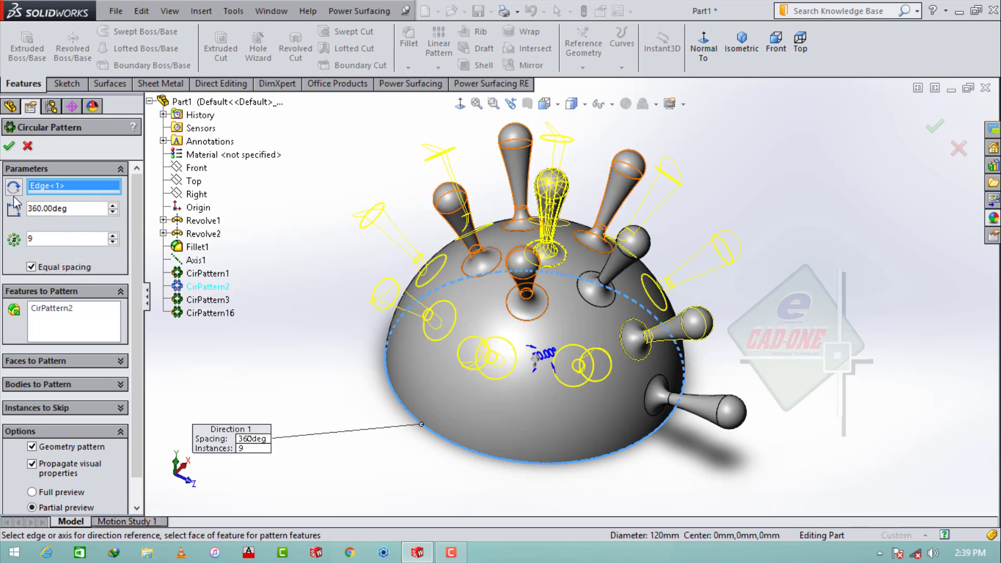
pyautogui.click(9, 147)
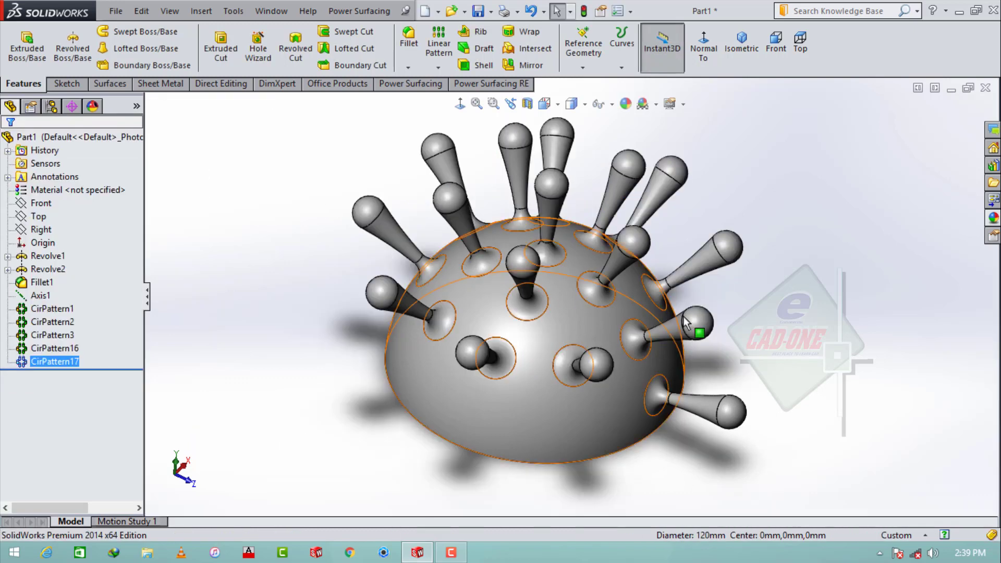
# Try to pattern the 75-degree spike together with CirPattern17 around the dome's base edge with 12 instances.
pyautogui.click(438, 68)
pyautogui.click(458, 92)
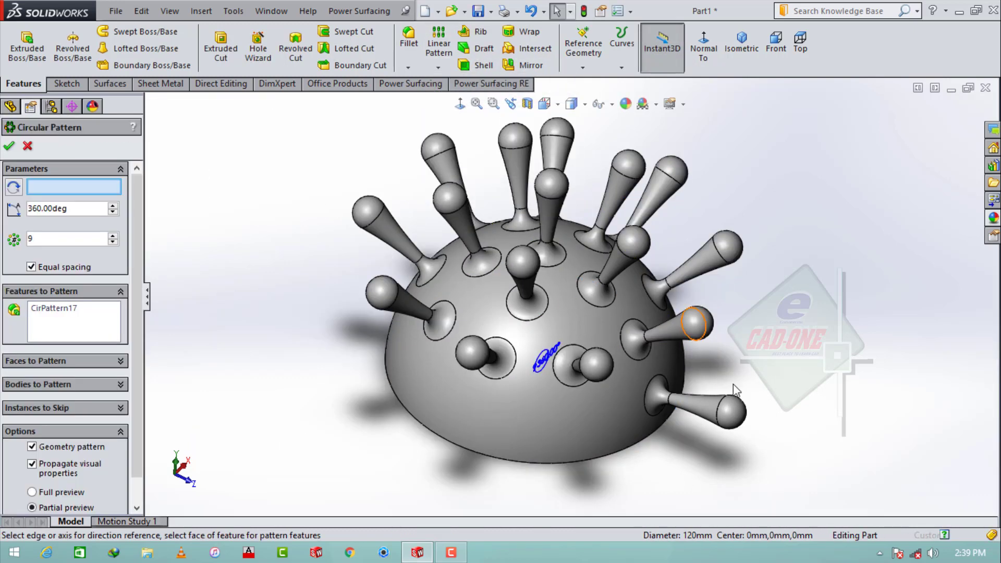
pyautogui.click(730, 412)
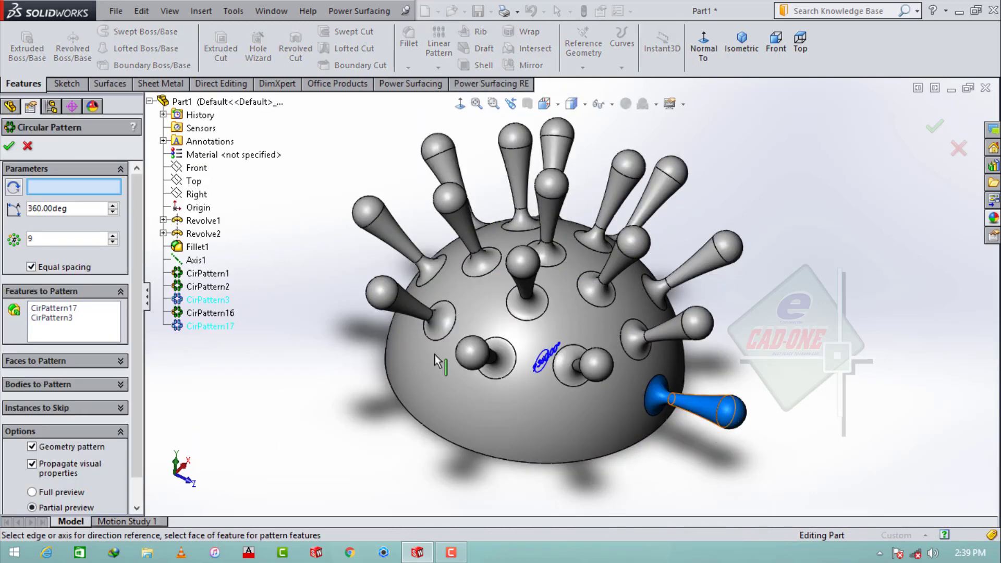
pyautogui.click(409, 417)
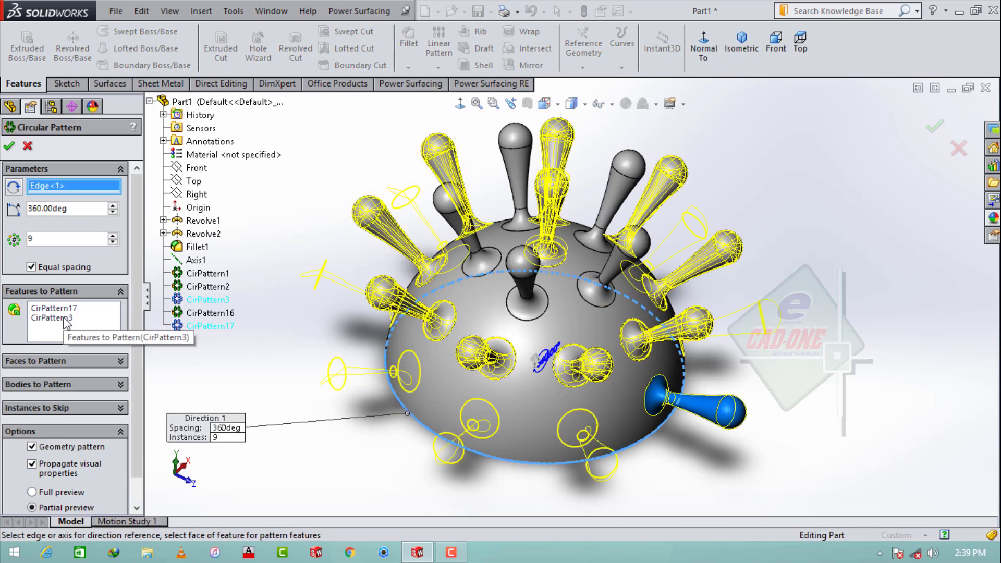
pyautogui.moveTo(60, 243); pyautogui.dragTo(12, 238)
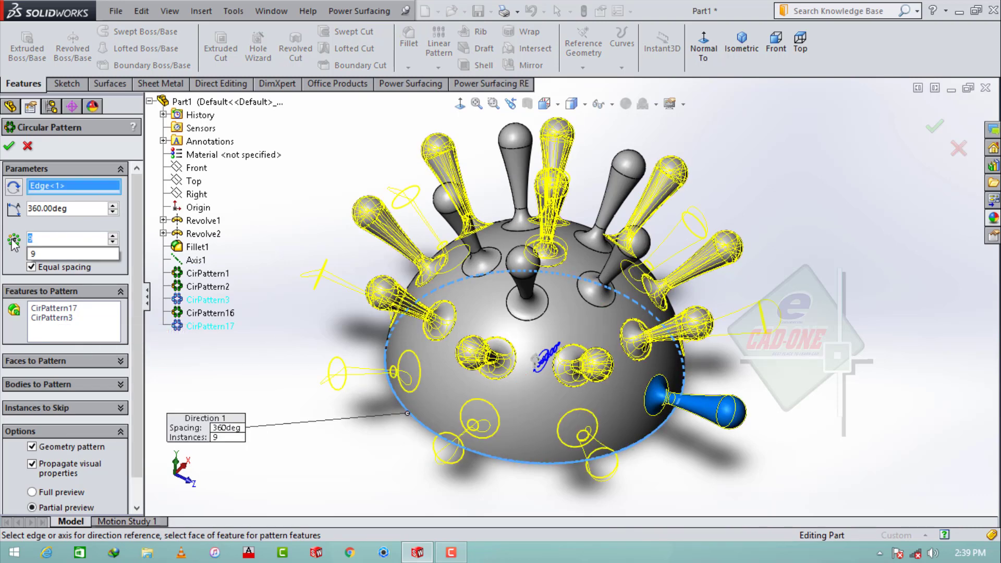
pyautogui.write('12')
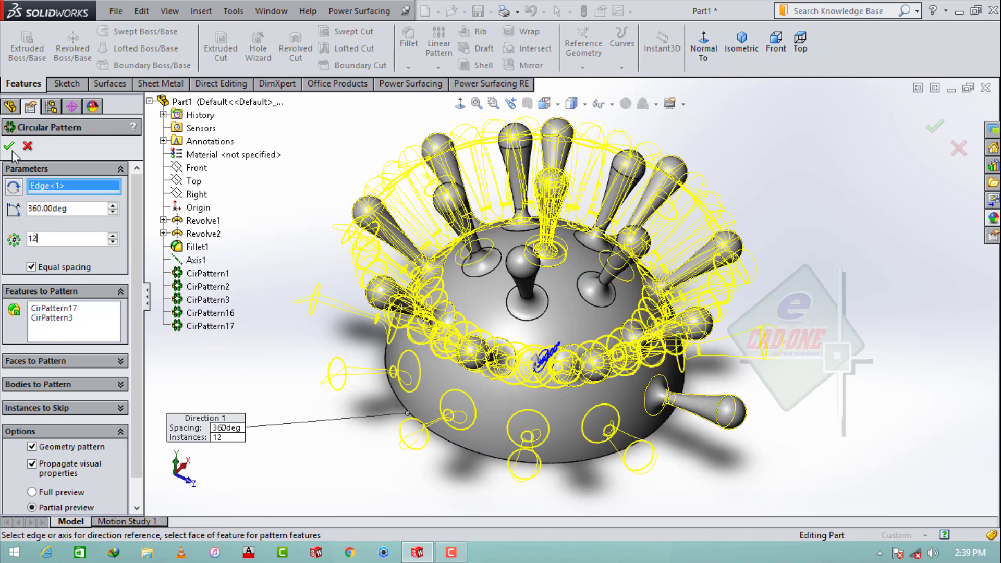
pyautogui.press('Return')
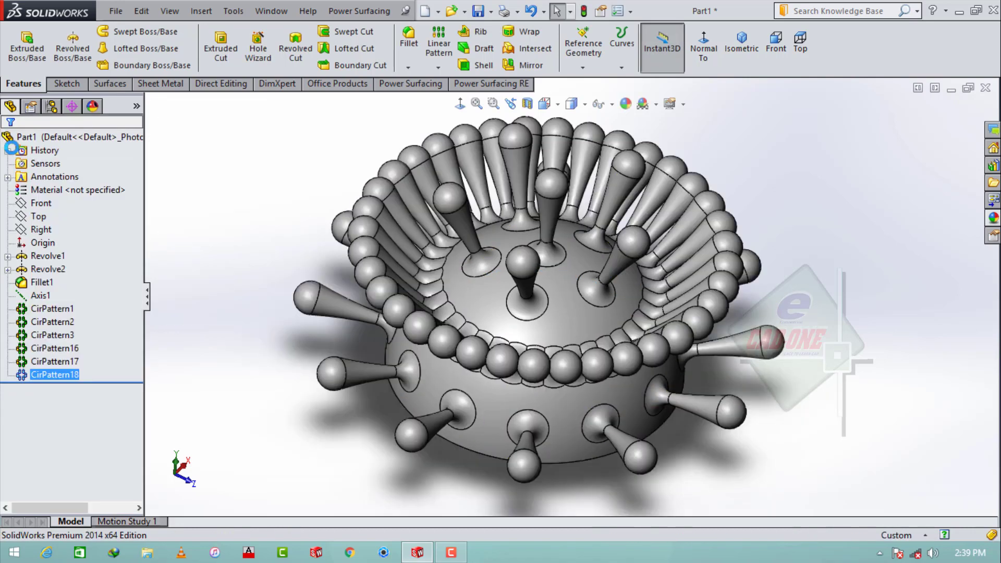
pyautogui.moveTo(509, 319); pyautogui.dragTo(614, 358, button='middle')
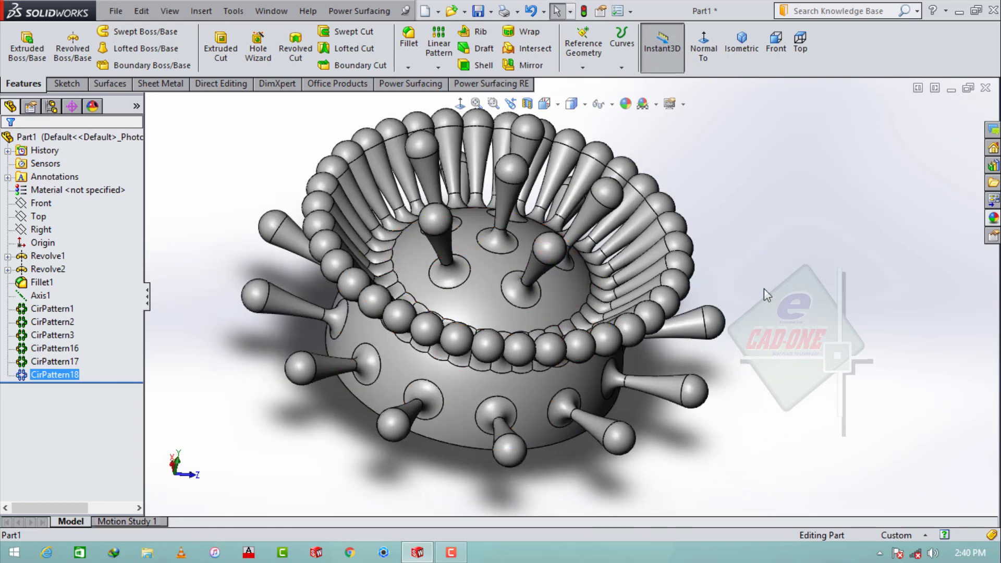
pyautogui.hotkey('ctrl', 'z')
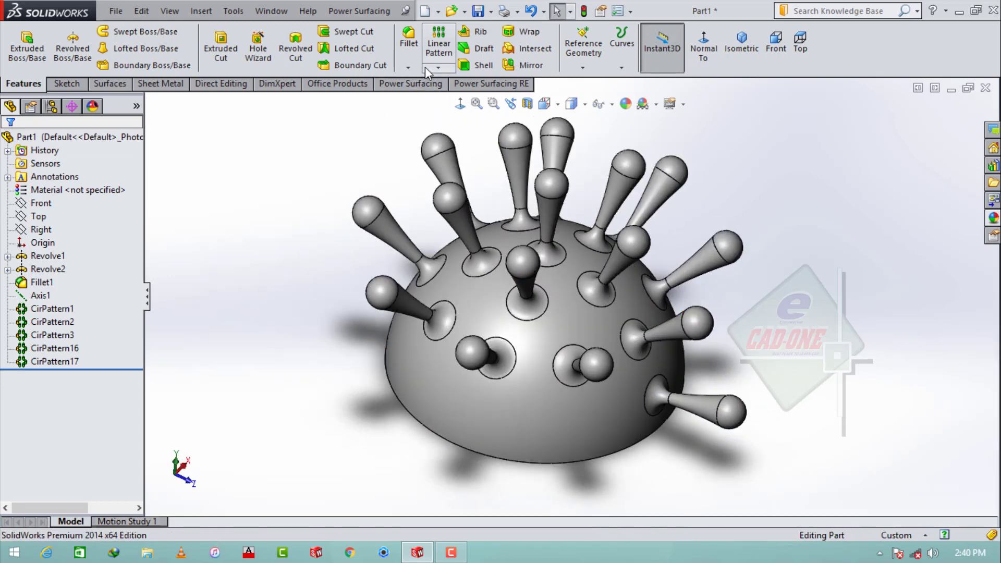
# Circular-pattern only the 75-degree spike around the dome's base edge with 12 equally spaced instances over 360 degrees.
pyautogui.click(438, 67)
pyautogui.click(446, 98)
pyautogui.click(713, 414)
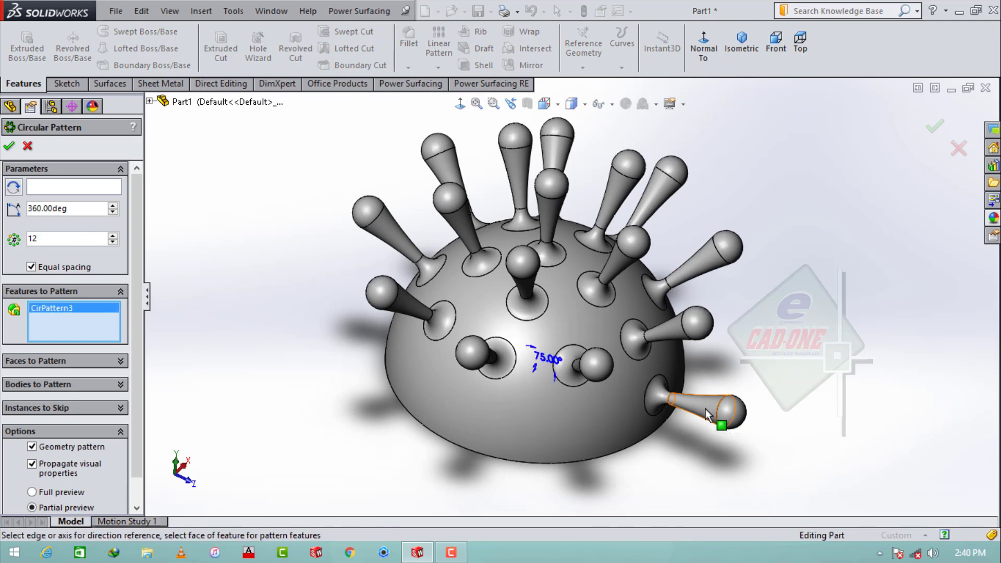
pyautogui.click(459, 446)
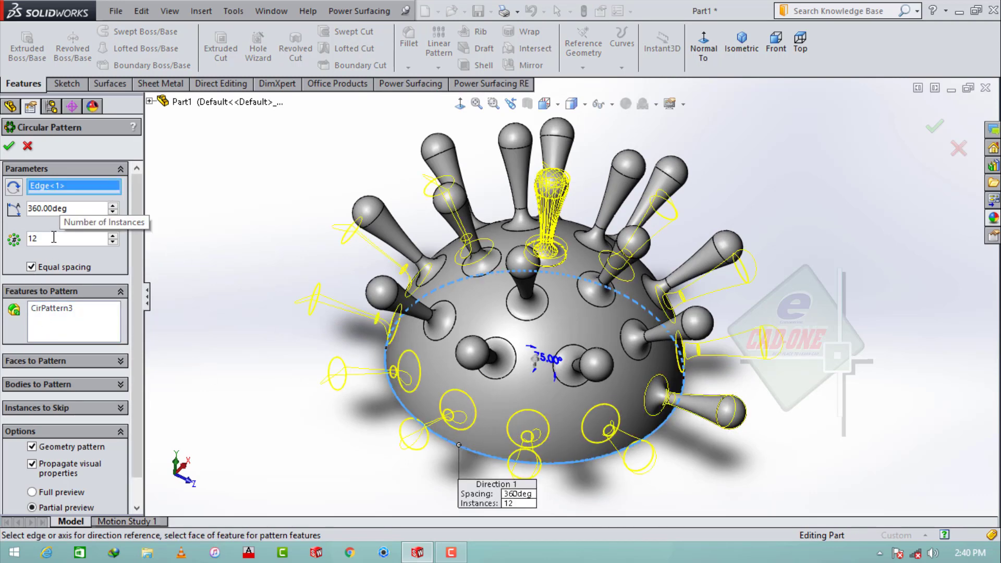
pyautogui.click(8, 146)
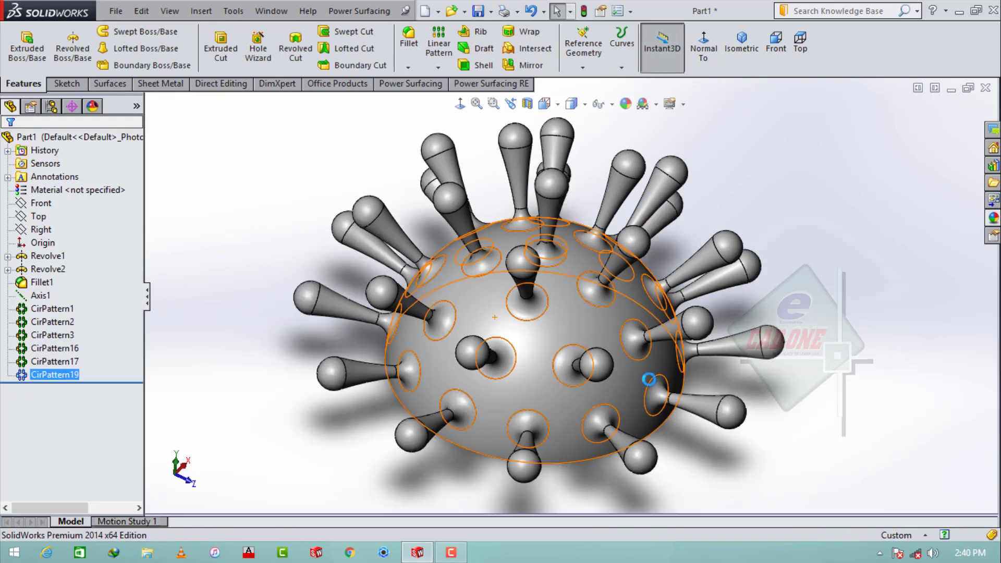
# Shell the dome with a 2 mm wall, removing its flat circular base face.
pyautogui.moveTo(648, 379); pyautogui.dragTo(719, 282, button='middle')
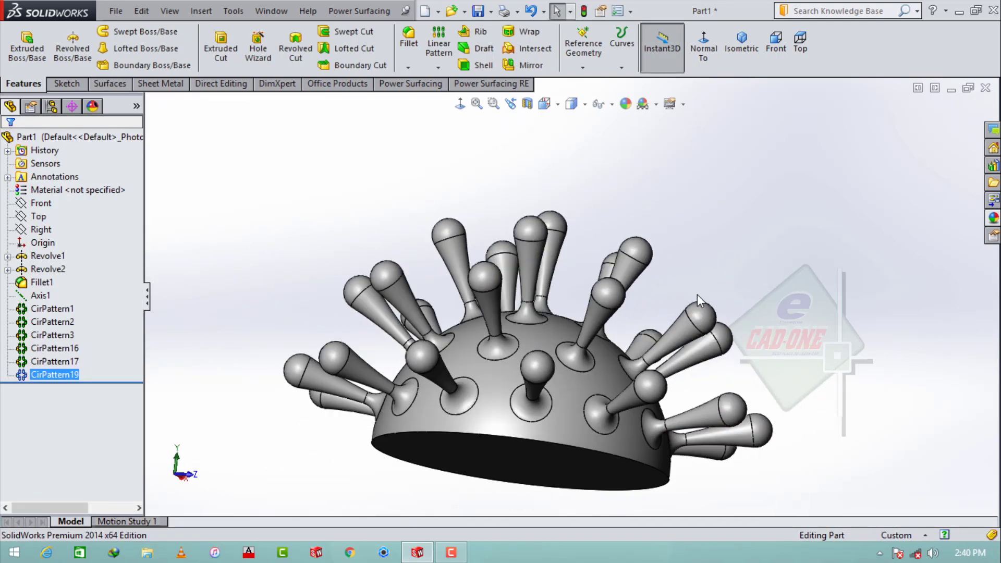
pyautogui.scroll(3, 673, 336)
pyautogui.moveTo(666, 348); pyautogui.dragTo(678, 269, button='middle')
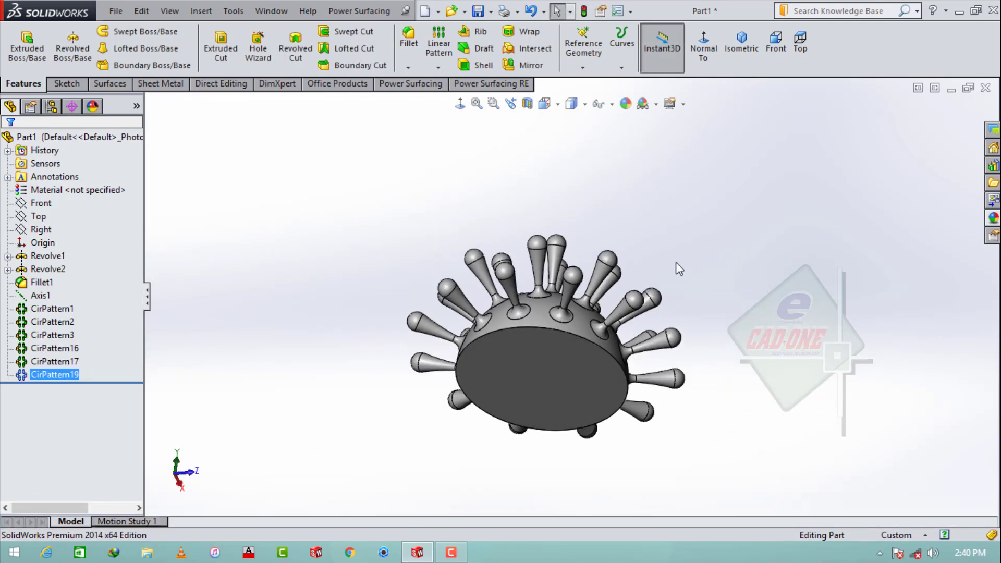
pyautogui.click(477, 65)
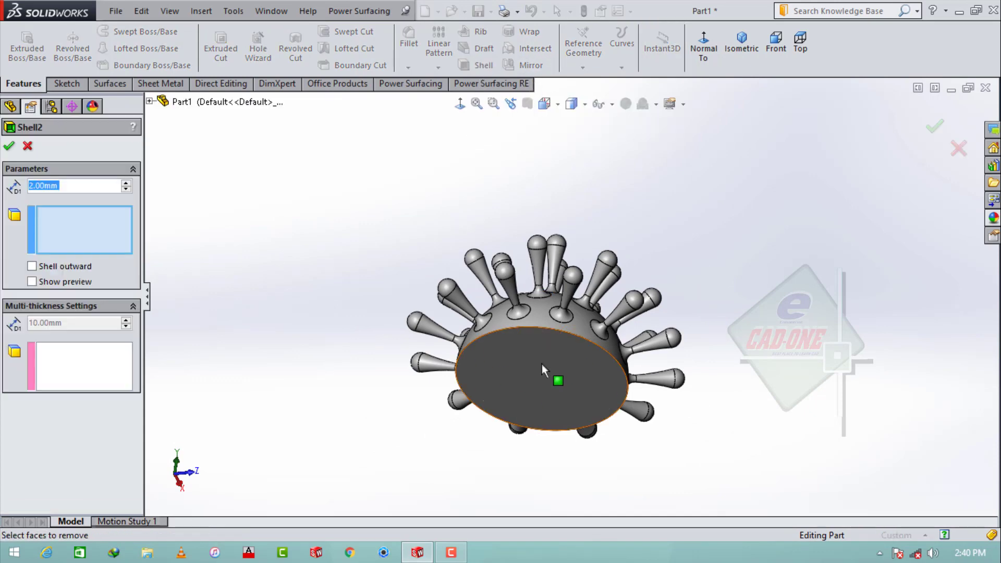
pyautogui.click(542, 364)
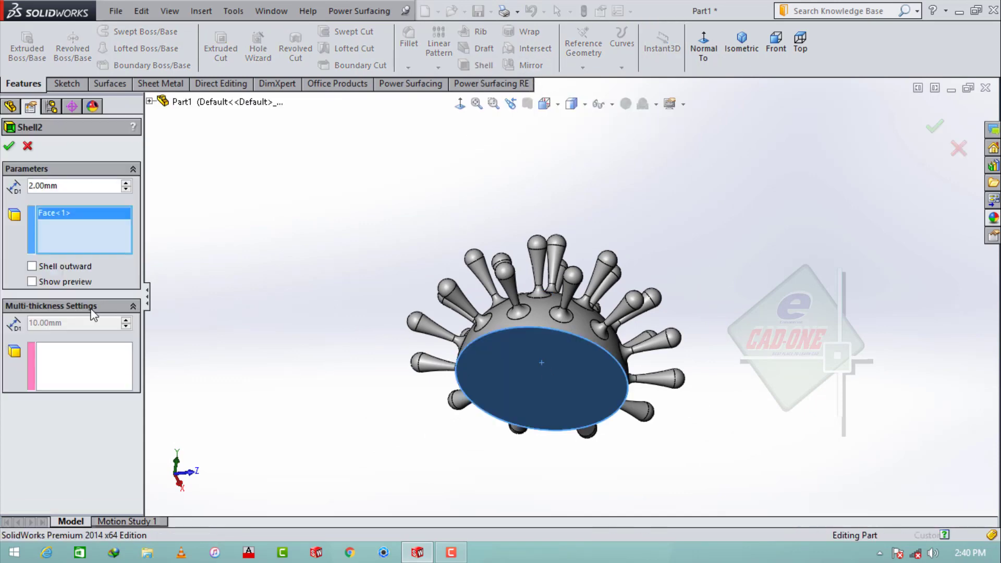
pyautogui.press('Return')
pyautogui.moveTo(435, 444); pyautogui.dragTo(501, 414, button='middle')
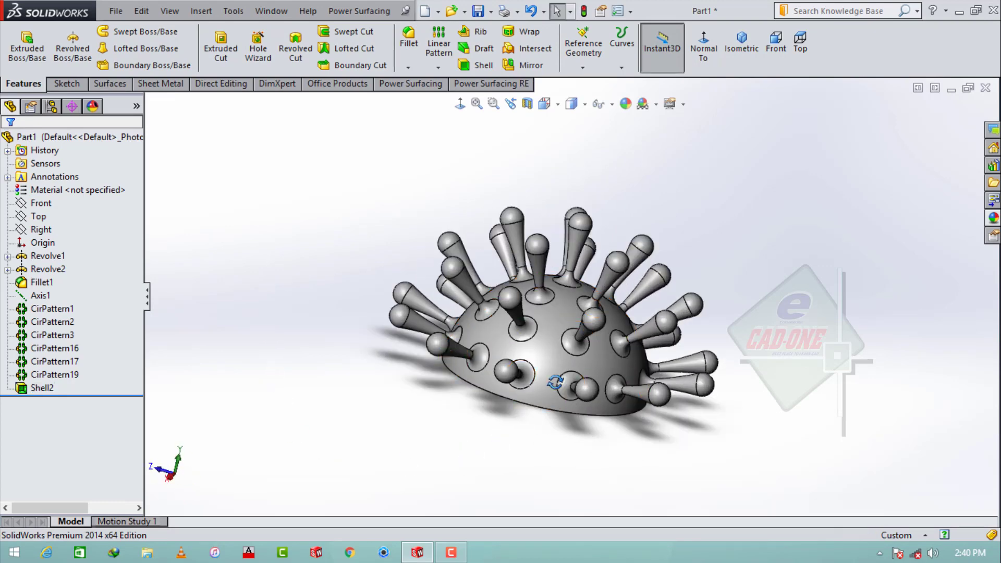
pyautogui.moveTo(556, 383); pyautogui.dragTo(566, 130, button='middle')
pyautogui.click(531, 61)
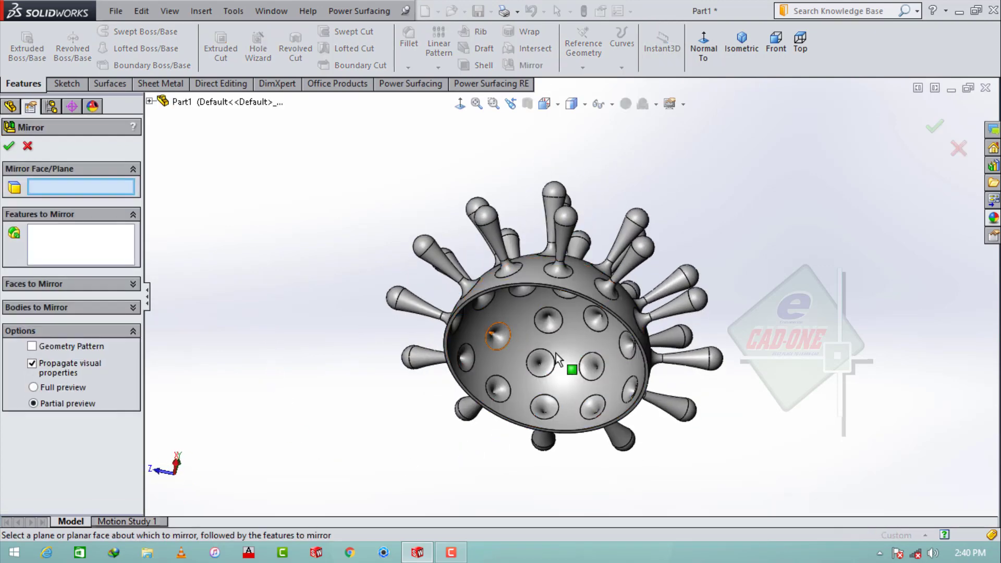
pyautogui.scroll(-3, 487, 314)
pyautogui.scroll(2, 529, 312)
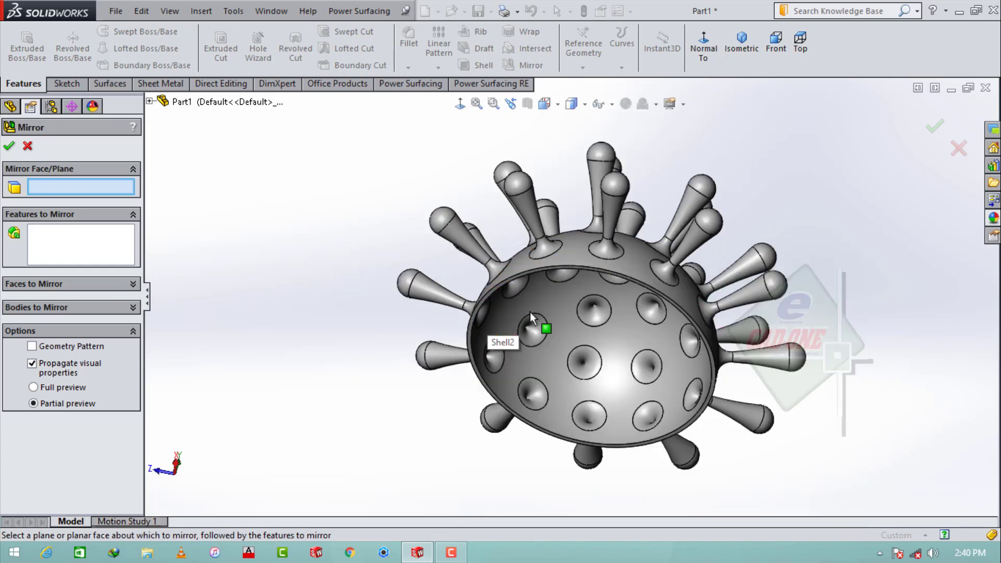
pyautogui.press('Escape')
pyautogui.click(704, 50)
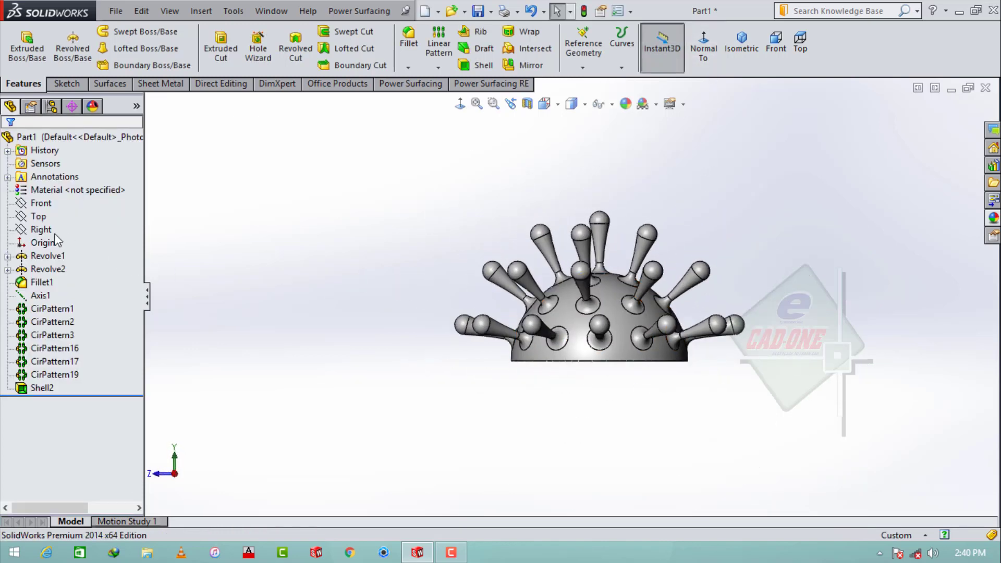
pyautogui.click(52, 191)
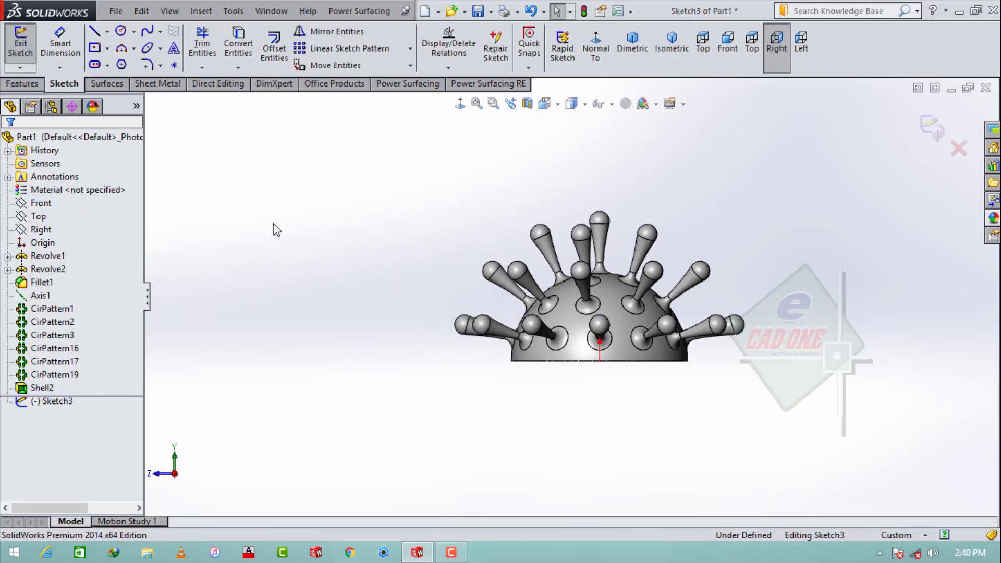
pyautogui.click(122, 32)
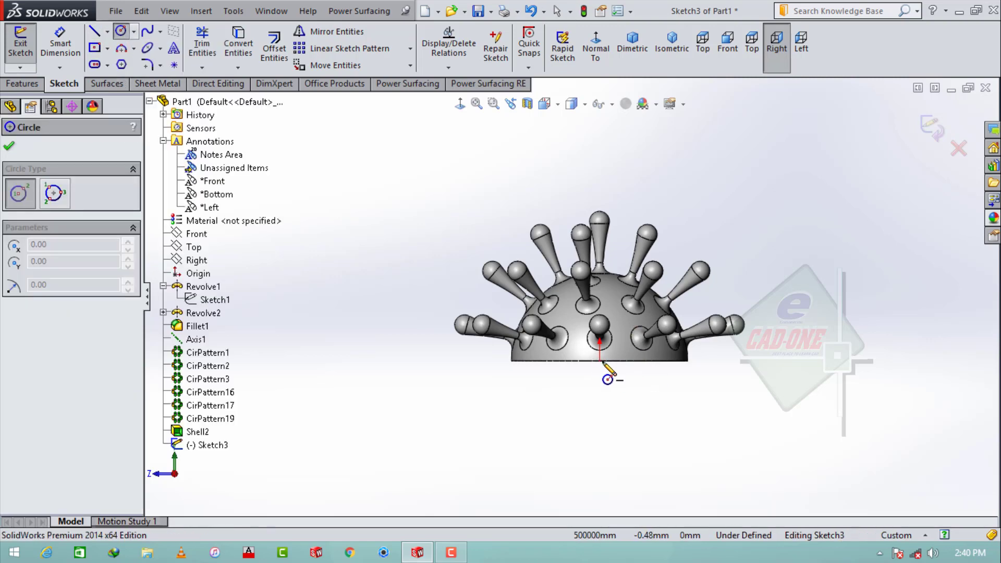
pyautogui.press('Escape')
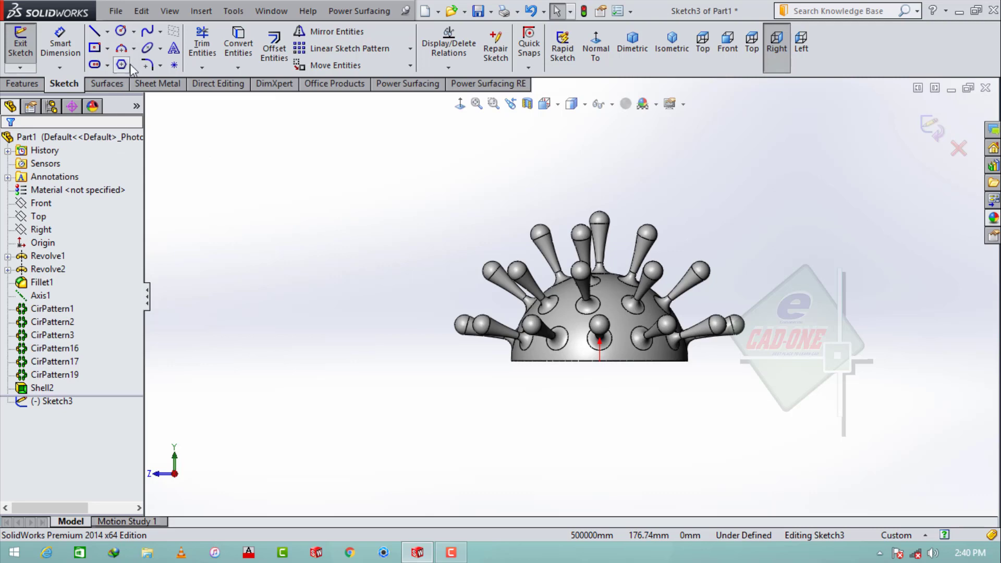
pyautogui.click(121, 32)
pyautogui.scroll(-4, 602, 365)
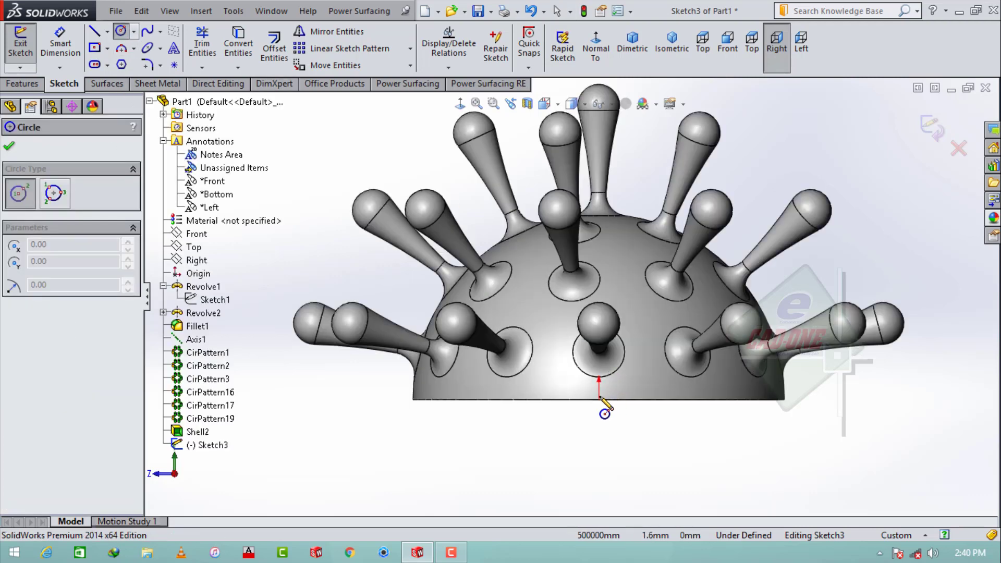
pyautogui.press('Escape')
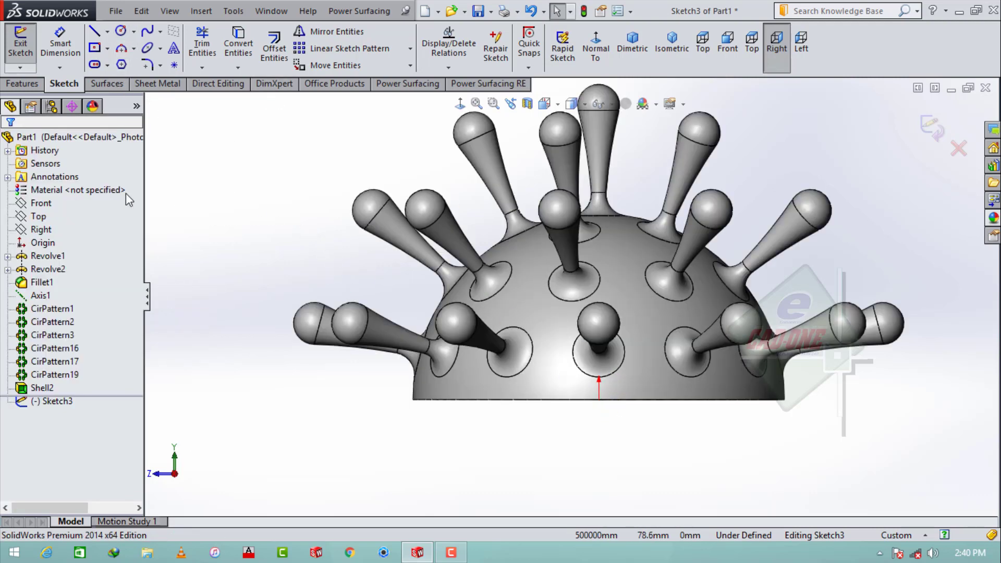
pyautogui.click(616, 377)
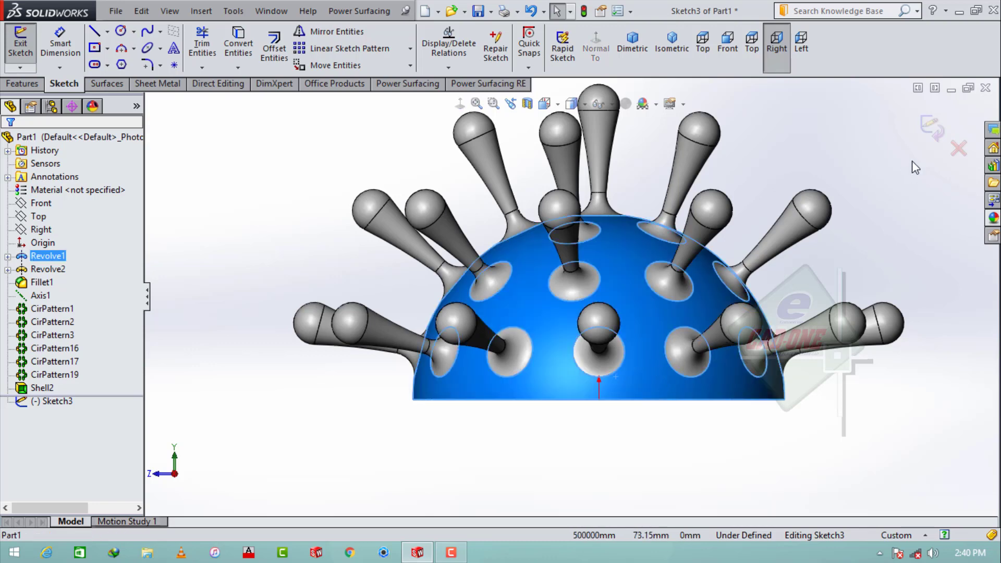
pyautogui.click(932, 127)
# Hide the spiked dome body and open a new sketch on the Front plane, viewed normal to it.
pyautogui.click(658, 379)
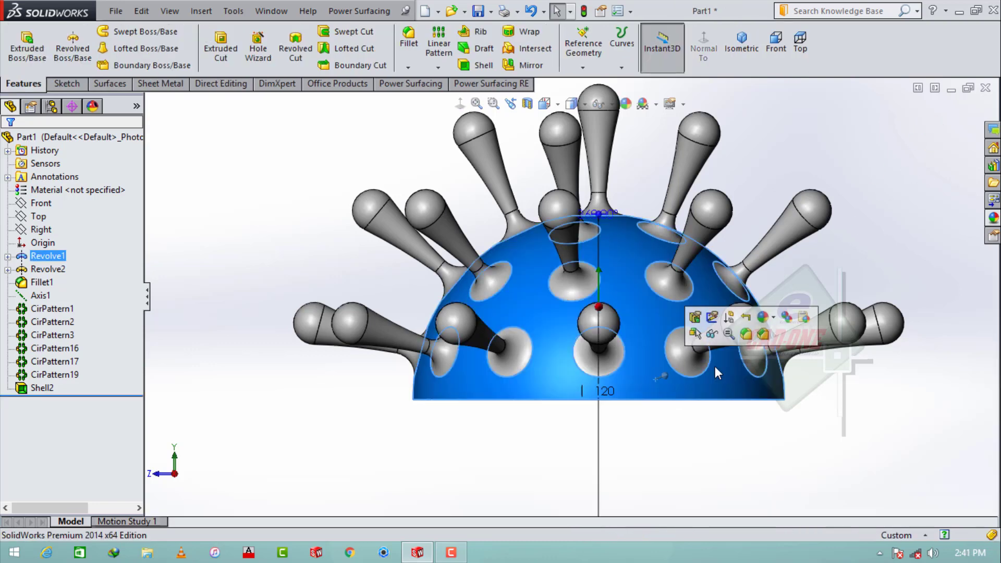
pyautogui.click(712, 336)
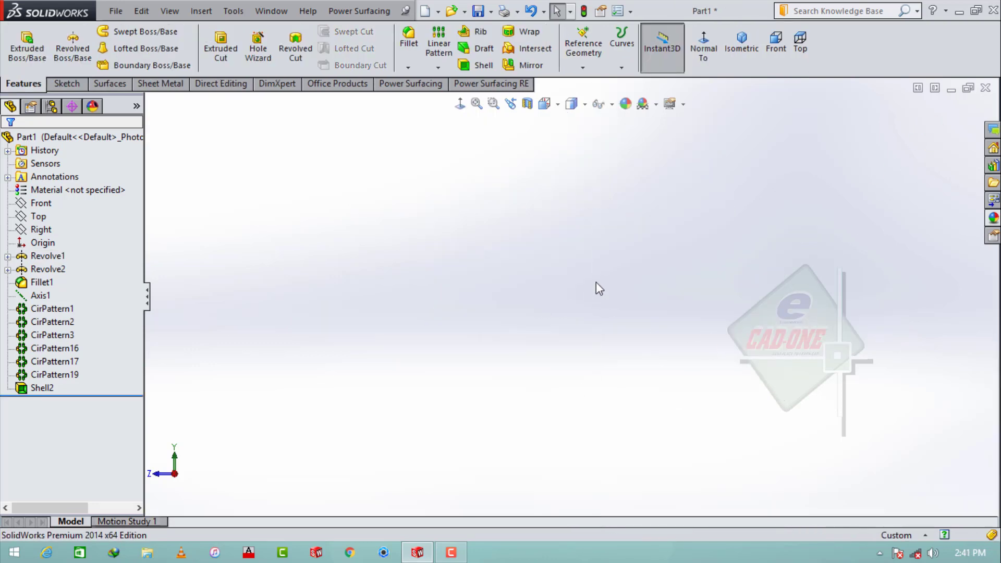
pyautogui.click(41, 203)
pyautogui.click(69, 183)
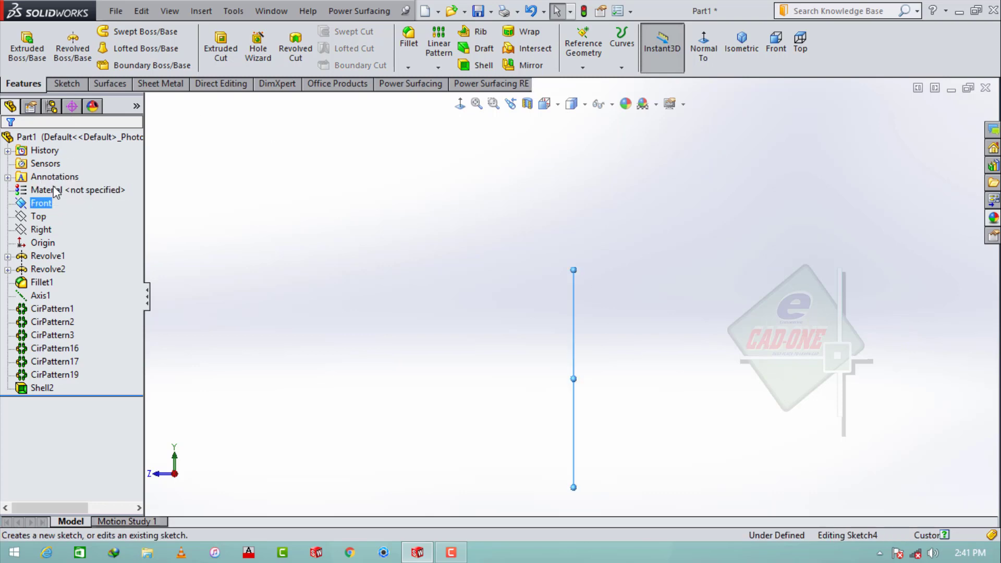
pyautogui.click(601, 47)
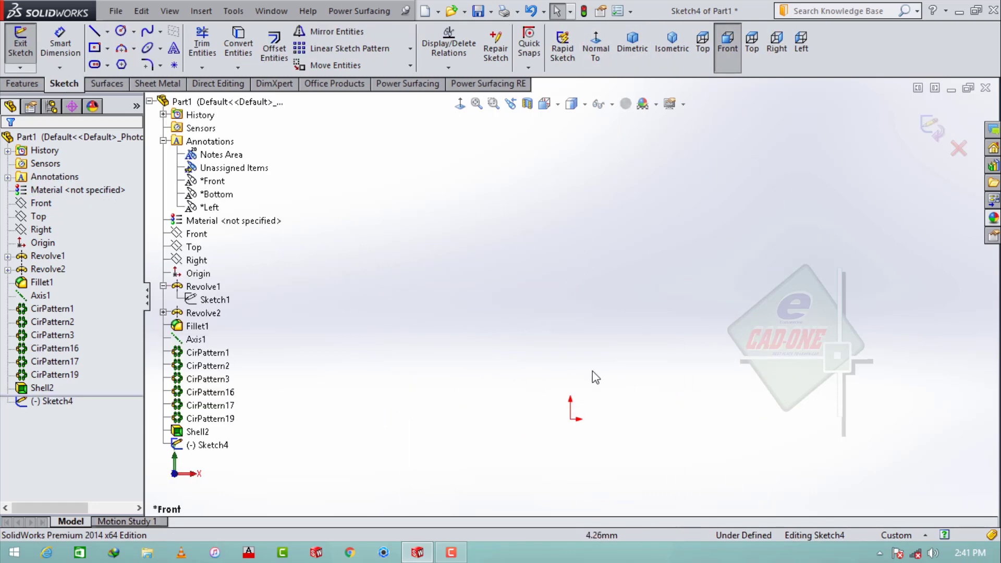
# Sketch a circle centred on the origin.
pyautogui.click(120, 32)
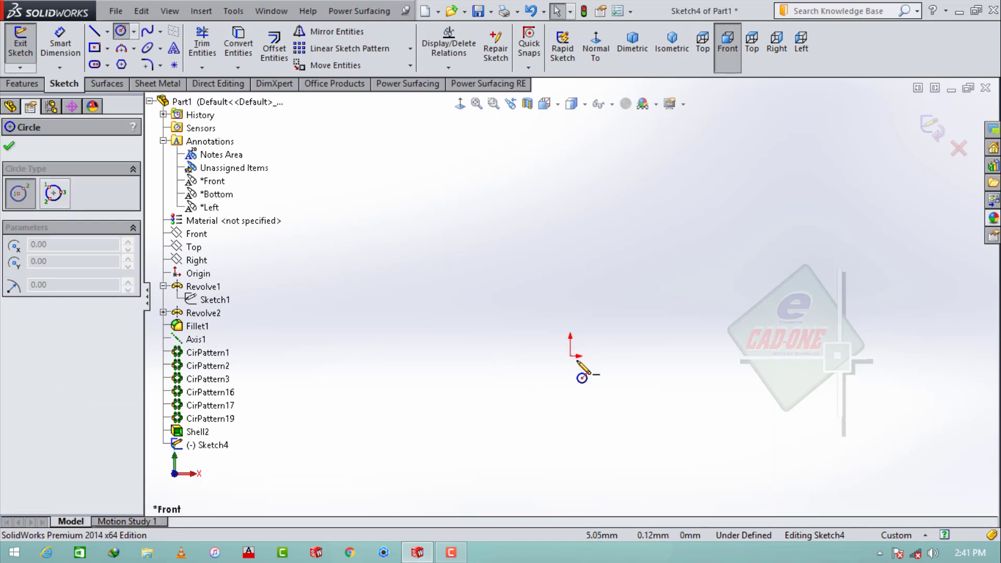
pyautogui.click(571, 356)
pyautogui.click(601, 257)
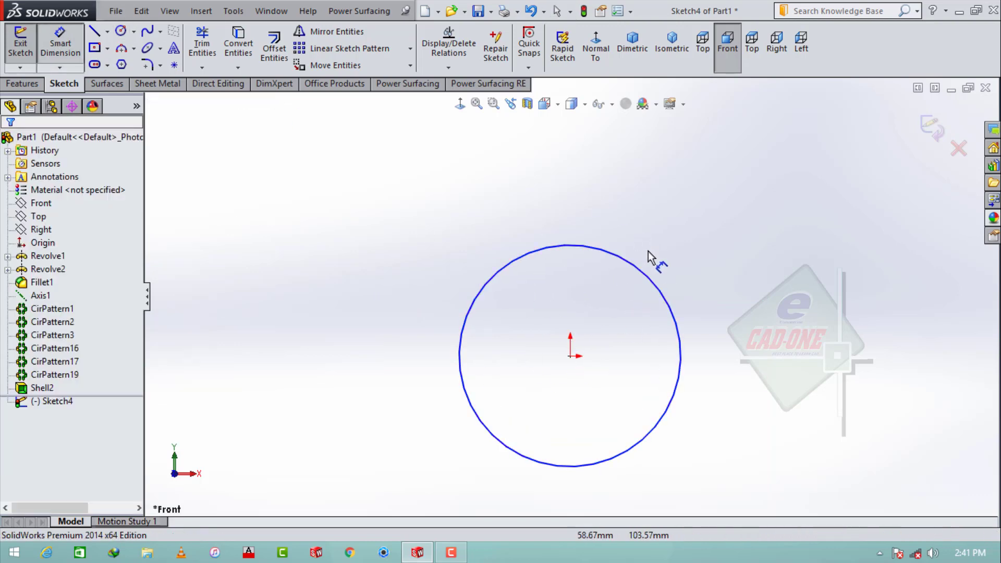
# Dimension the circle's diameter to 50 mm.
pyautogui.click(673, 312)
pyautogui.click(771, 346)
pyautogui.write('50')
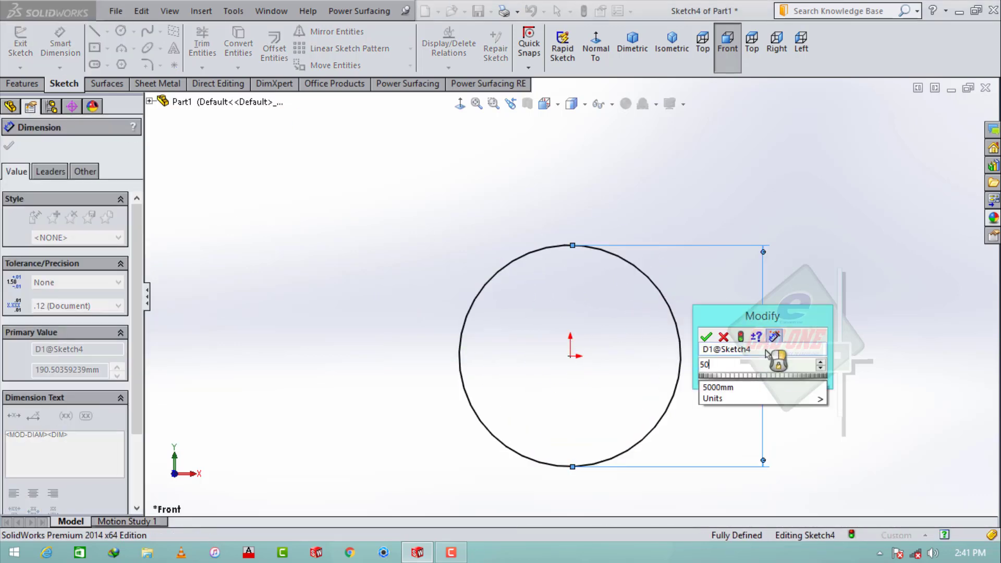
pyautogui.press('Return')
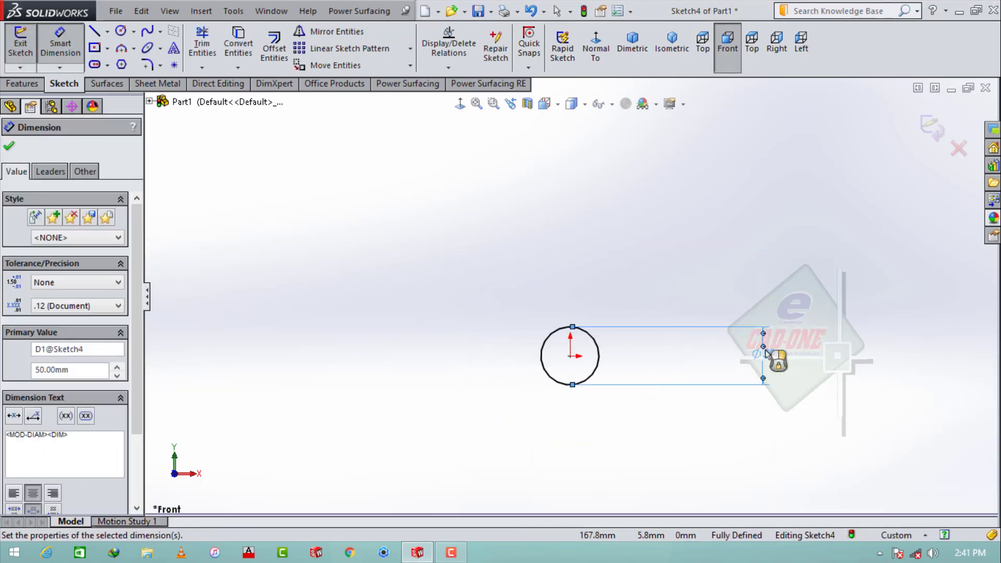
# Draw a vertical diameter line through the circle and trim away the right half of the arc.
pyautogui.click(95, 33)
pyautogui.moveTo(571, 327); pyautogui.dragTo(570, 384)
pyautogui.press('Escape')
pyautogui.click(202, 48)
pyautogui.scroll(-4, 654, 437)
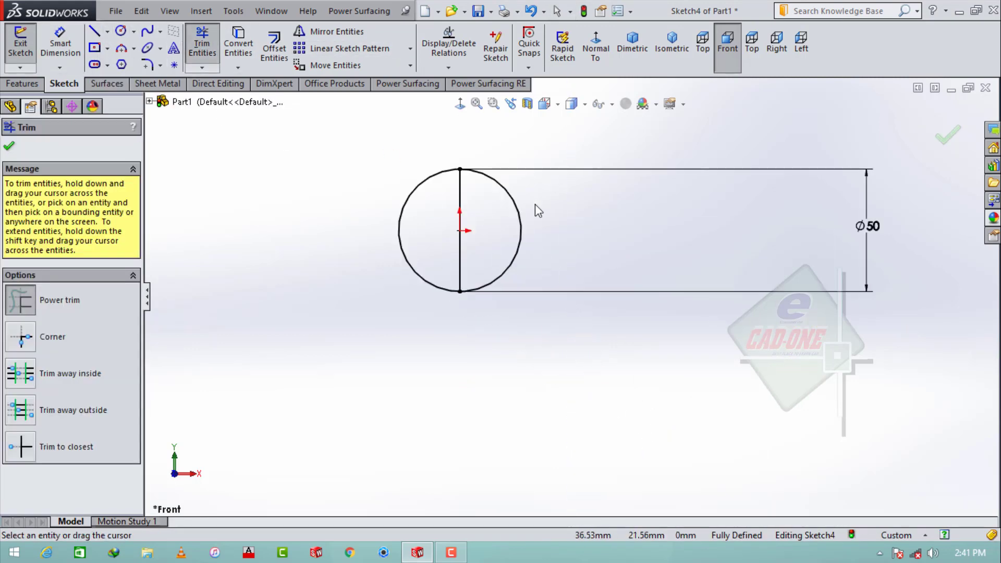
pyautogui.moveTo(508, 223); pyautogui.dragTo(515, 234)
pyautogui.press('Escape')
# Revolve the half-circle profile 360 degrees about its vertical diameter line to form a solid sphere.
pyautogui.click(23, 84)
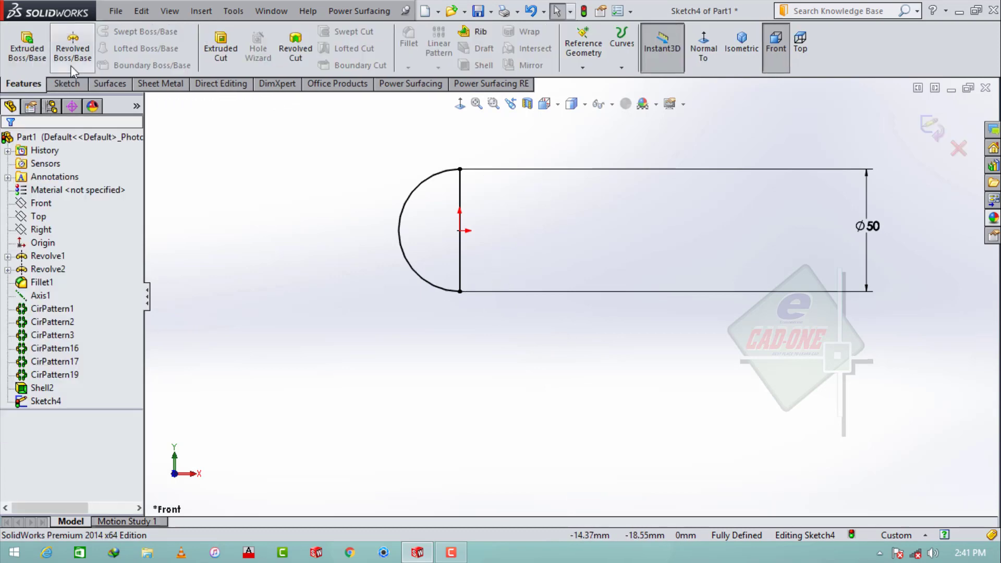
pyautogui.click(73, 63)
pyautogui.click(460, 197)
pyautogui.press('Return')
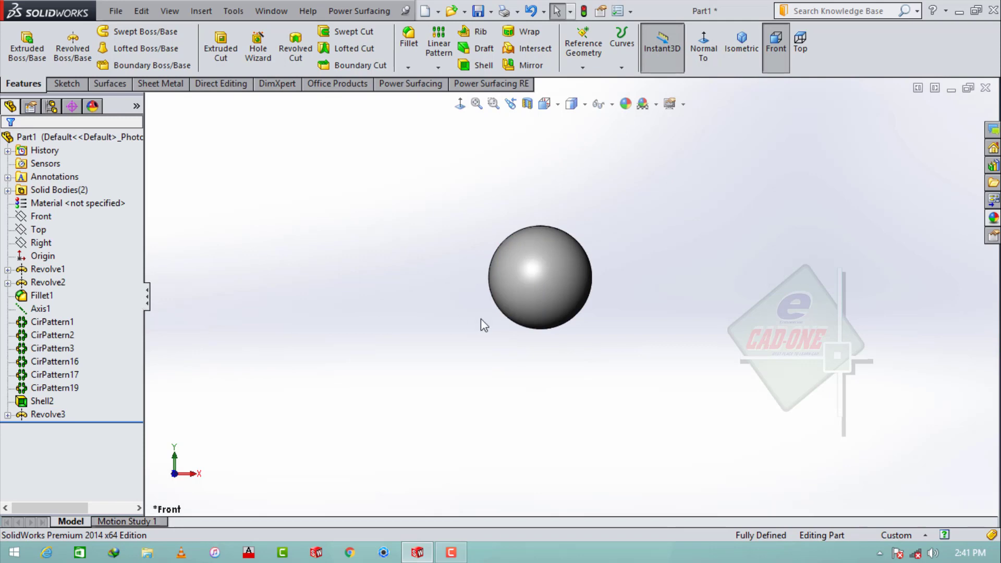
# Apply the Yellow LED light appearance to the revolved sphere.
pyautogui.click(553, 281)
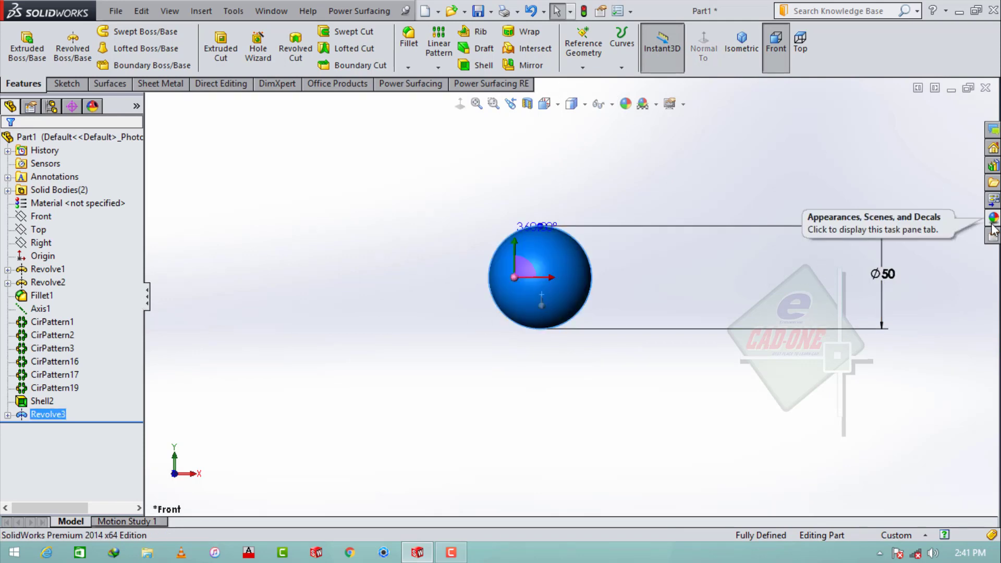
pyautogui.click(992, 219)
pyautogui.click(840, 127)
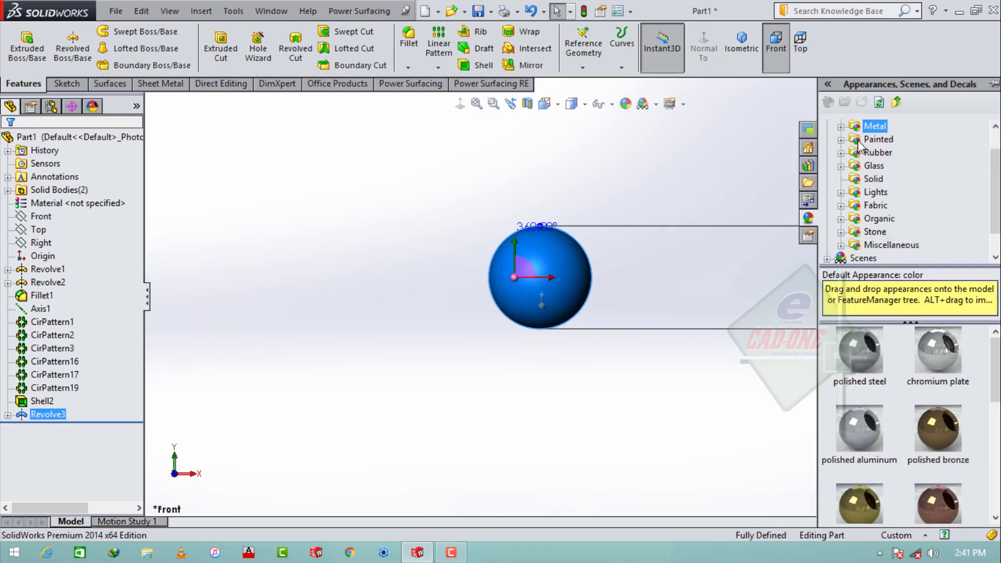
pyautogui.click(876, 192)
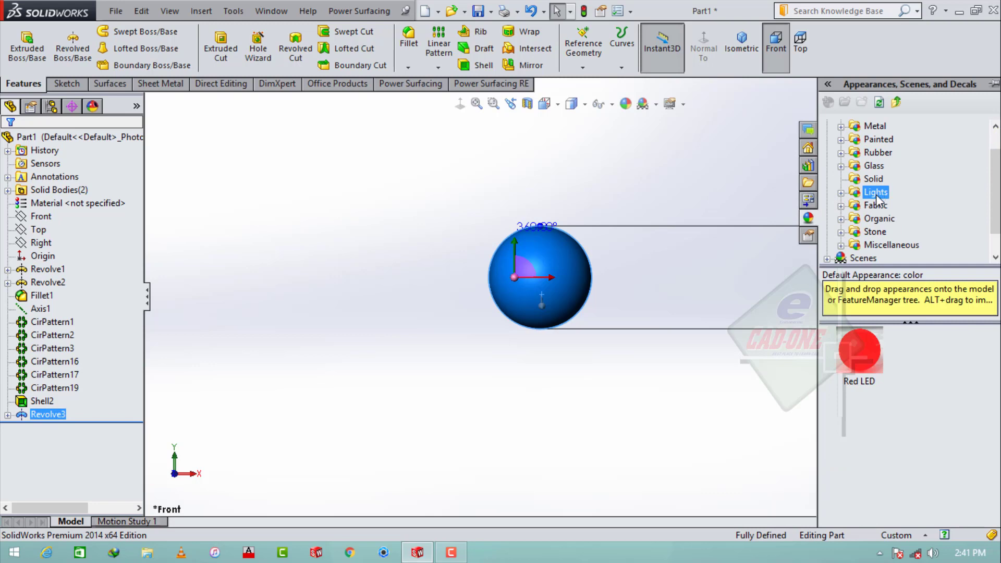
pyautogui.click(841, 193)
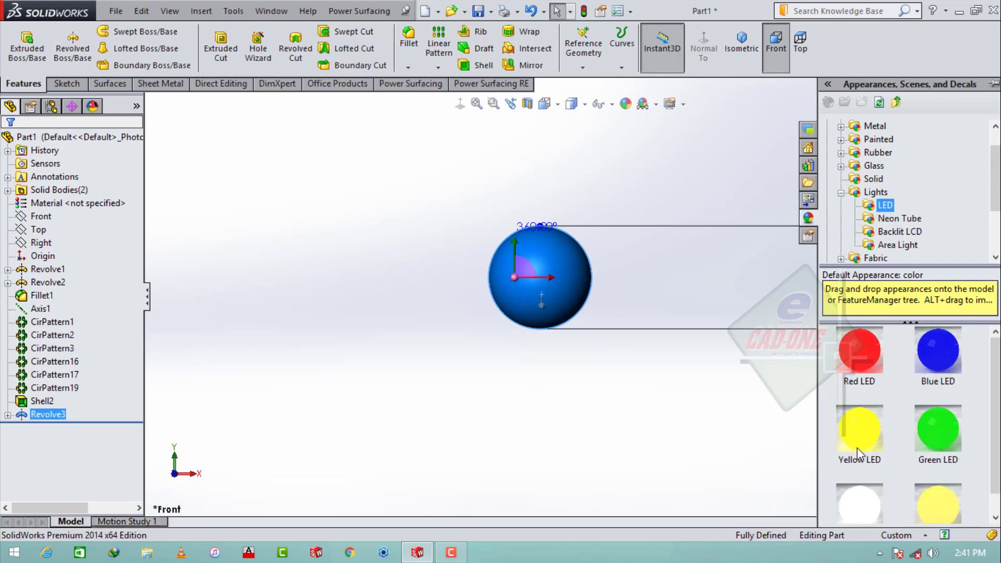
pyautogui.doubleClick(862, 432)
pyautogui.click(672, 380)
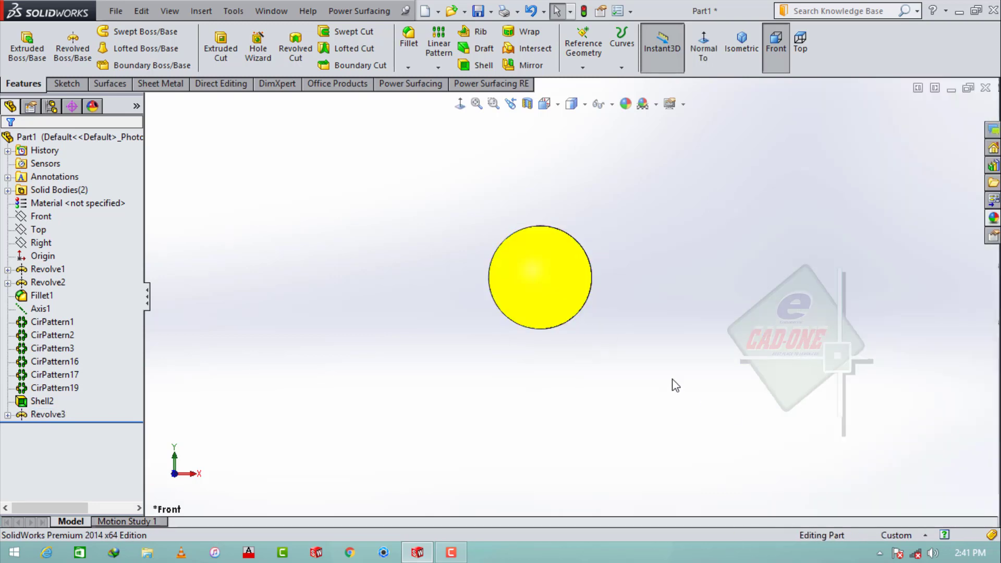
# Show the hidden spiked dome body again.
pyautogui.click(41, 268)
pyautogui.click(47, 245)
pyautogui.click(666, 319)
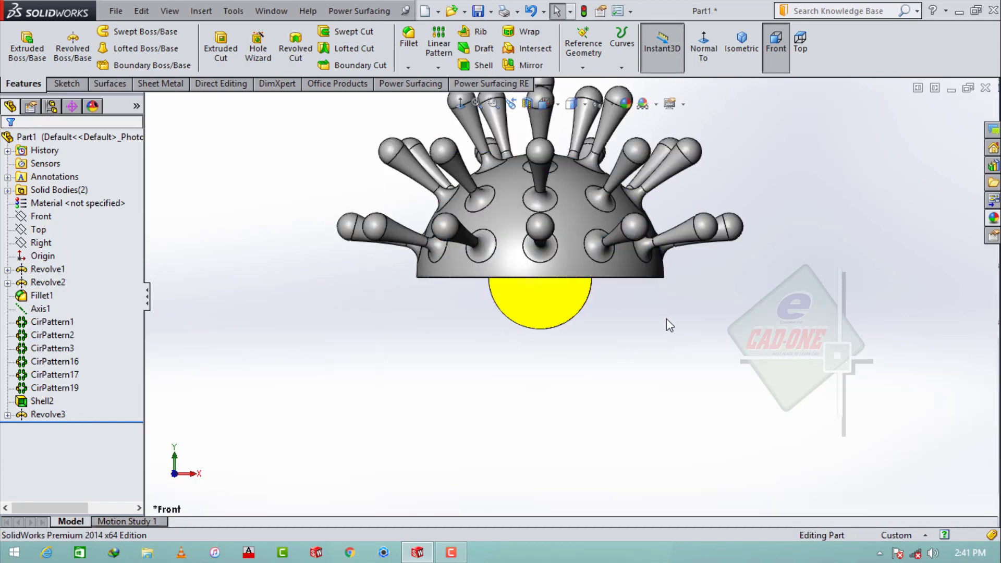
# Apply the metallic warm grey car paint appearance to the dome's revolve feature.
pyautogui.scroll(2, 676, 319)
pyautogui.moveTo(676, 318); pyautogui.dragTo(646, 313, button='middle')
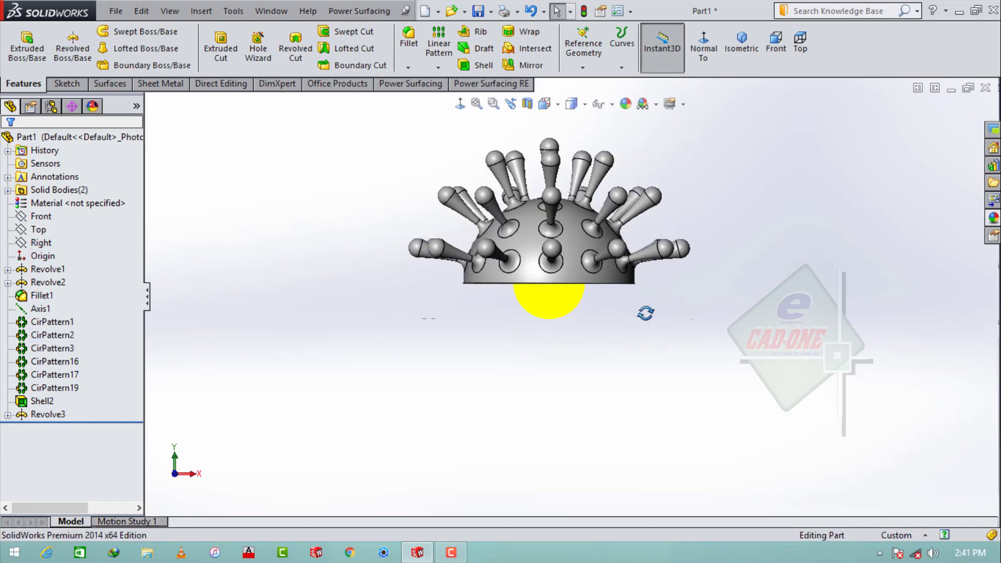
pyautogui.click(584, 245)
pyautogui.click(993, 218)
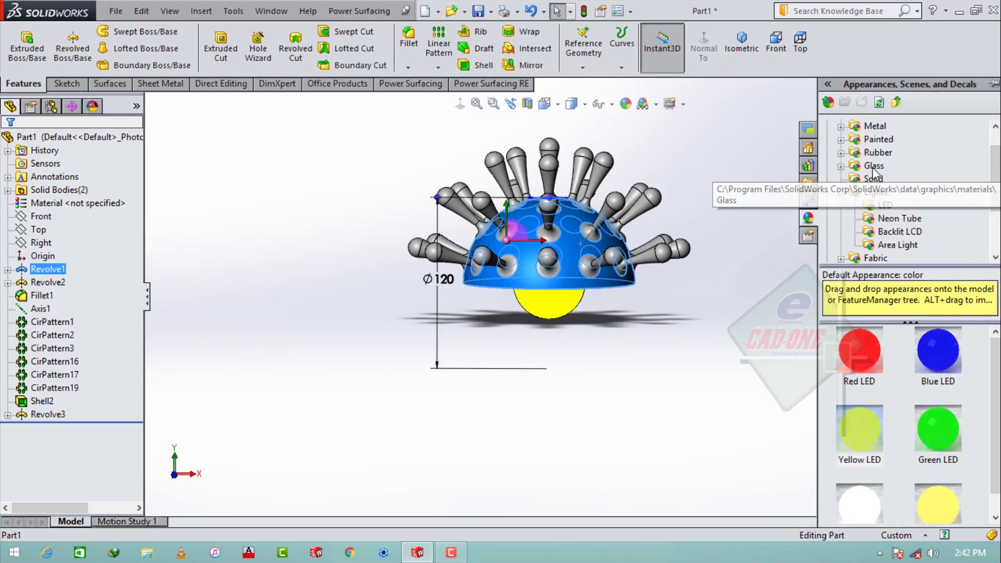
pyautogui.click(856, 151)
pyautogui.click(859, 140)
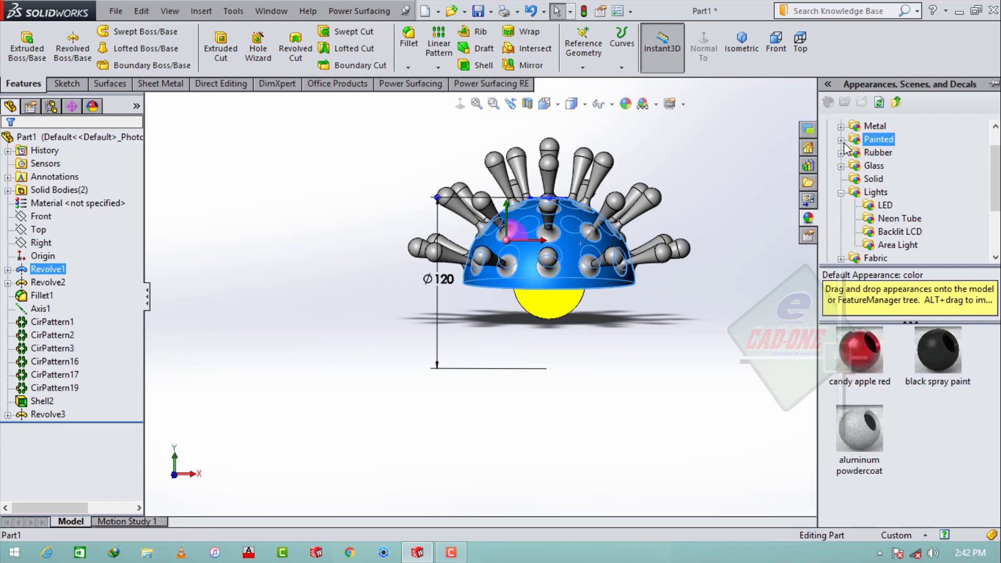
pyautogui.click(840, 140)
pyautogui.click(886, 153)
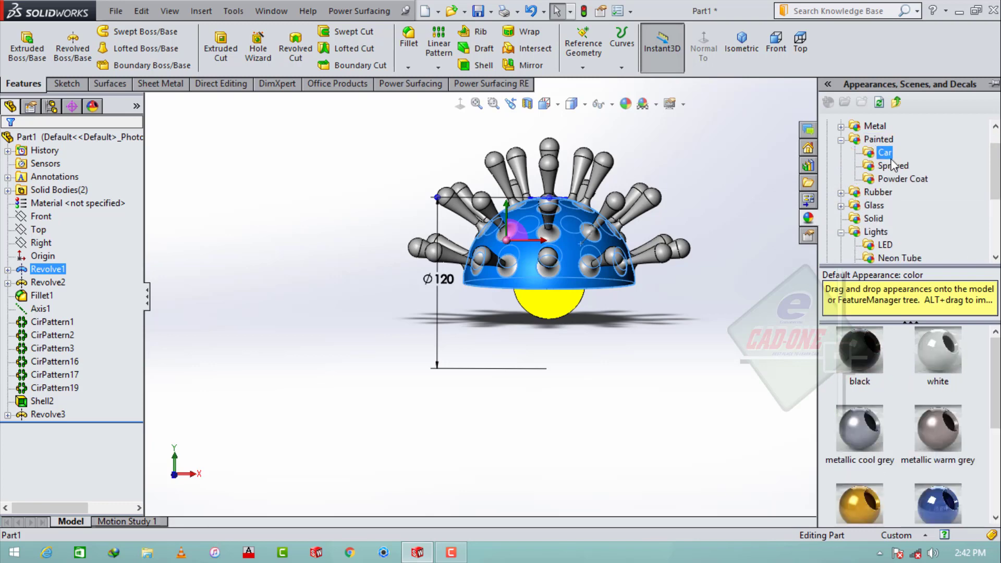
pyautogui.doubleClick(938, 427)
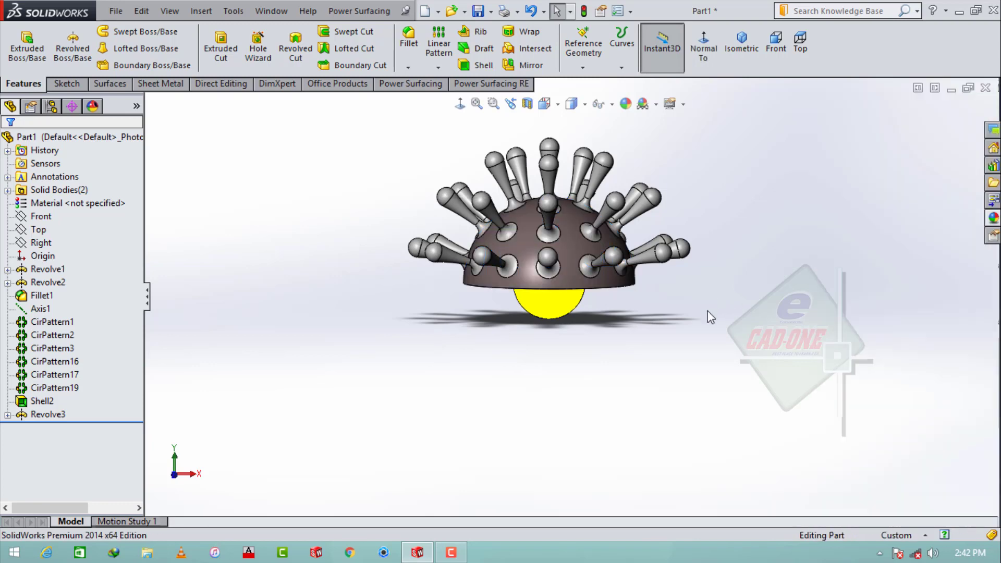
# Apply the metallic gold car paint appearance to all six circular spike patterns and the original revolved spike.
pyautogui.click(52, 322)
pyautogui.keyDown('shift'); pyautogui.click(55, 388); pyautogui.keyUp('shift')
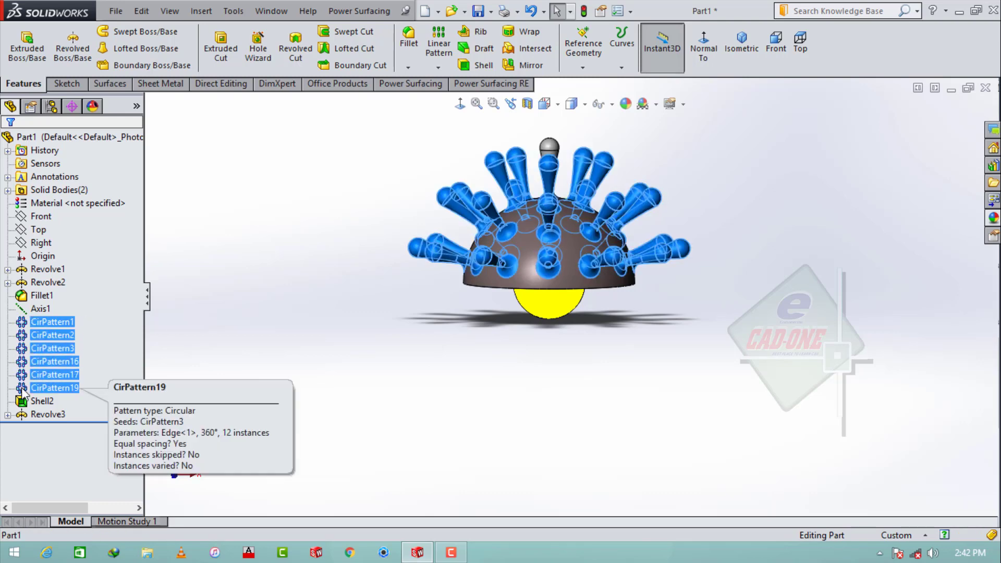
pyautogui.keyDown('ctrl'); pyautogui.click(51, 283); pyautogui.keyUp('ctrl')
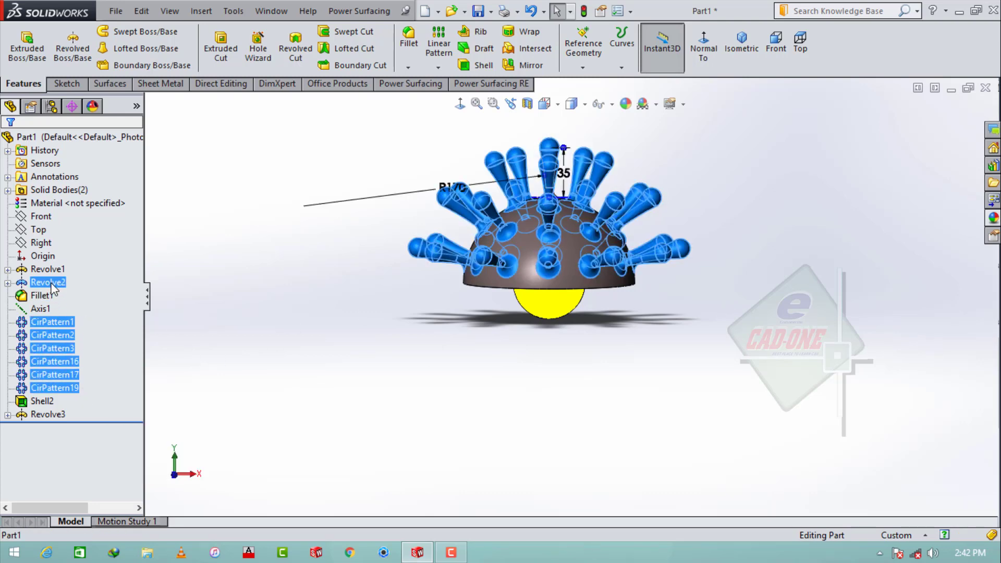
pyautogui.click(992, 218)
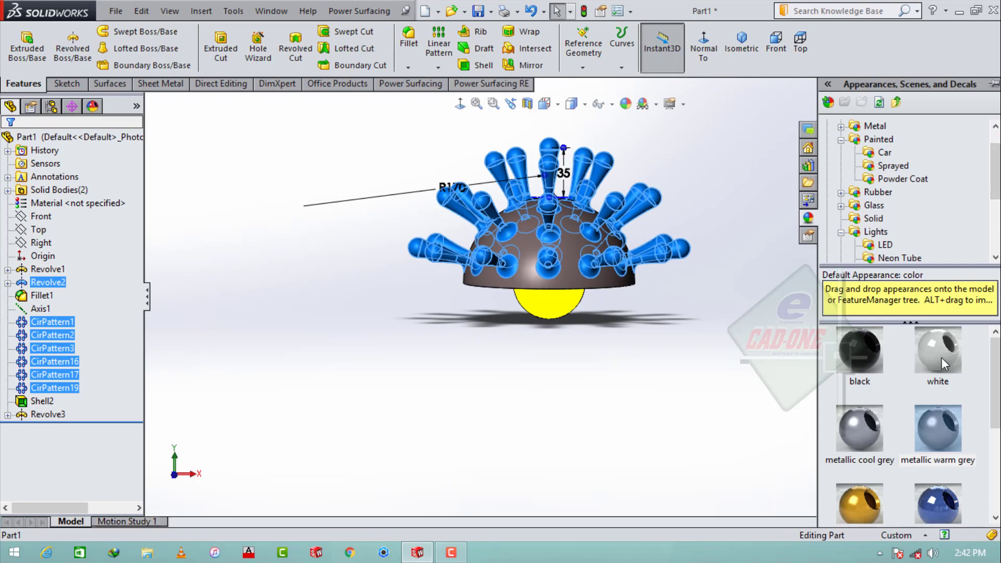
pyautogui.scroll(-1, 886, 490)
pyautogui.doubleClick(863, 493)
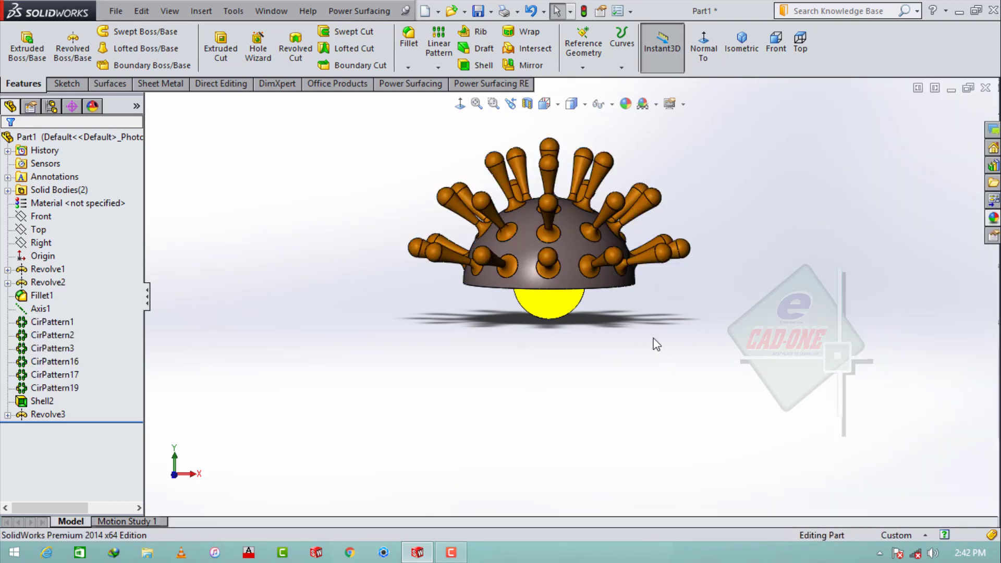
# Mirror the shelled spiked dome body about its flat rim face to complete the ball.
pyautogui.scroll(-2, 513, 174)
pyautogui.moveTo(546, 155); pyautogui.dragTo(469, 85, button='middle')
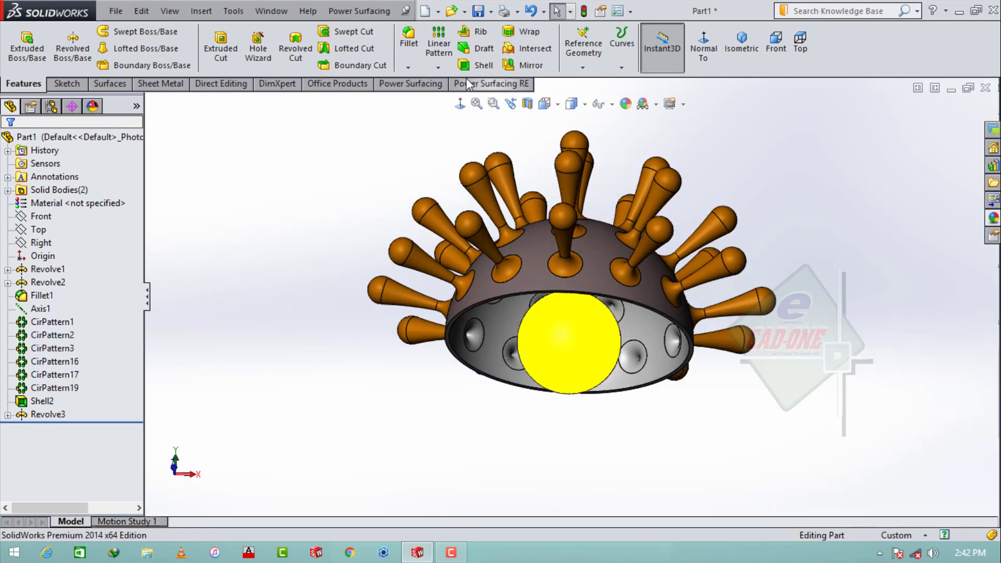
pyautogui.click(526, 61)
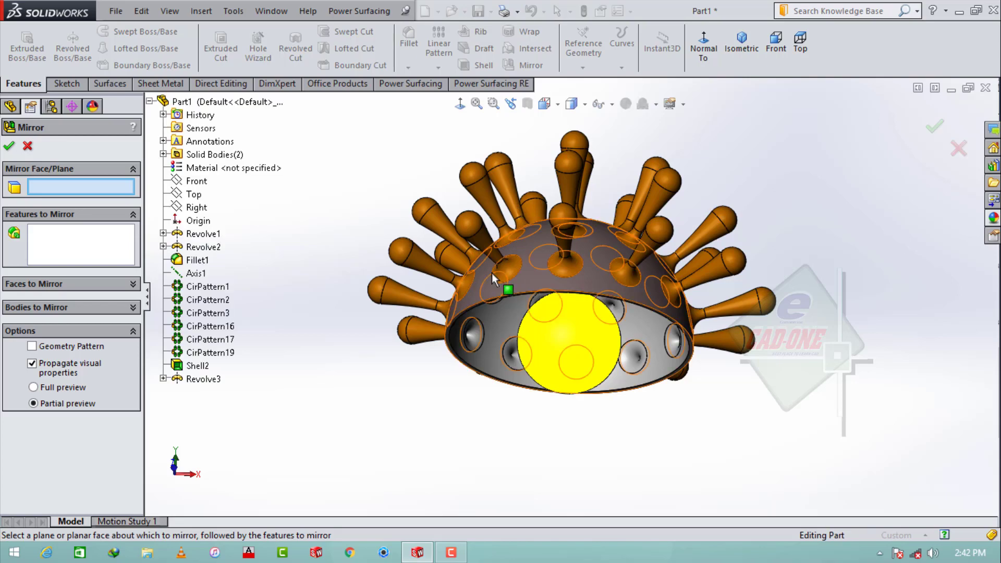
pyautogui.click(94, 306)
pyautogui.click(504, 309)
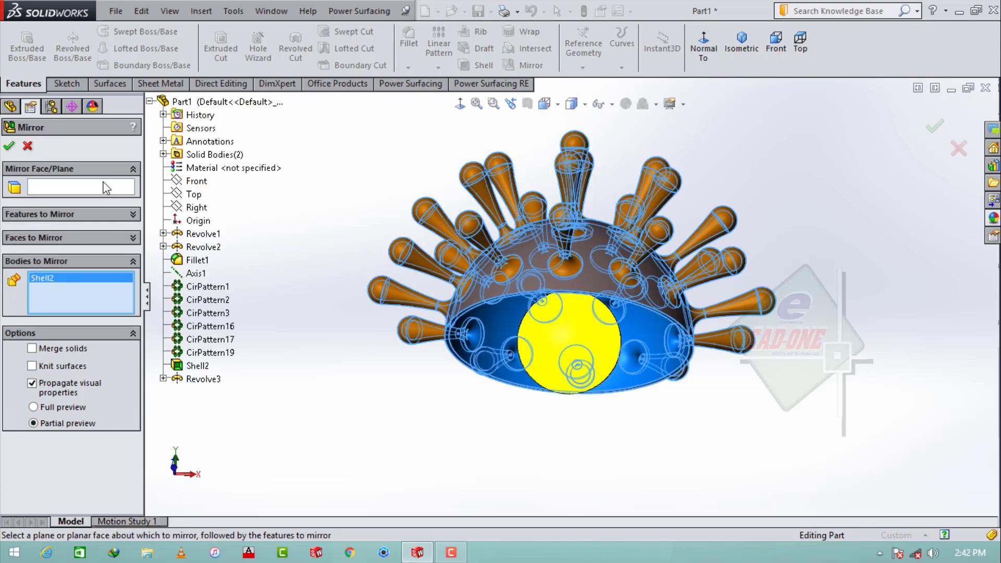
pyautogui.scroll(-2, 503, 308)
pyautogui.scroll(-3, 414, 321)
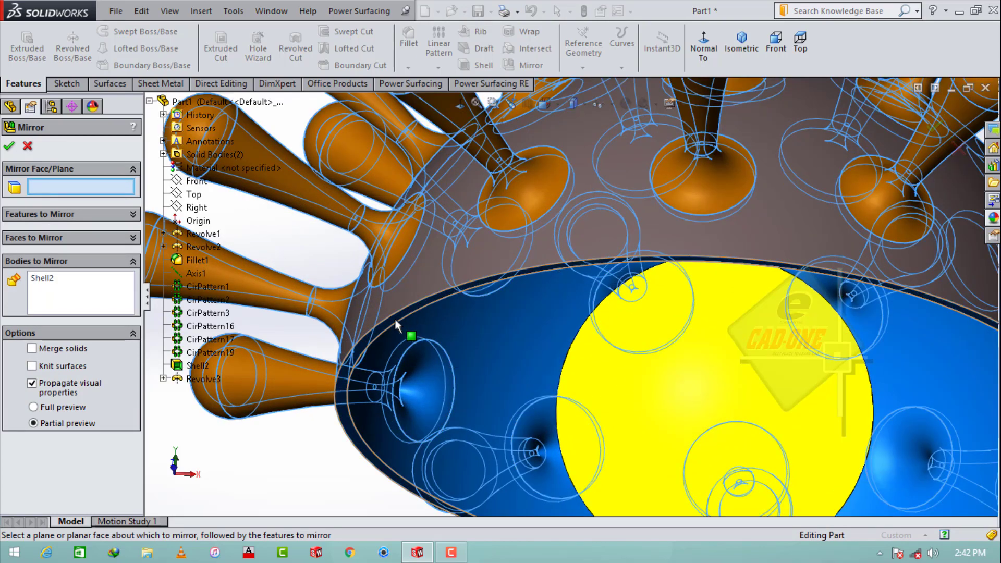
pyautogui.click(391, 318)
pyautogui.scroll(5, 521, 282)
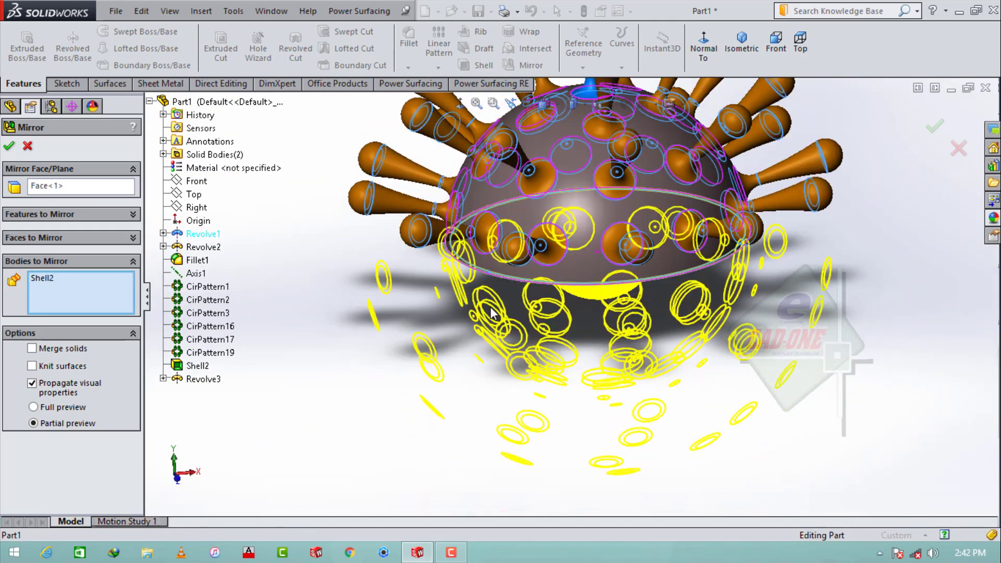
pyautogui.press('Return')
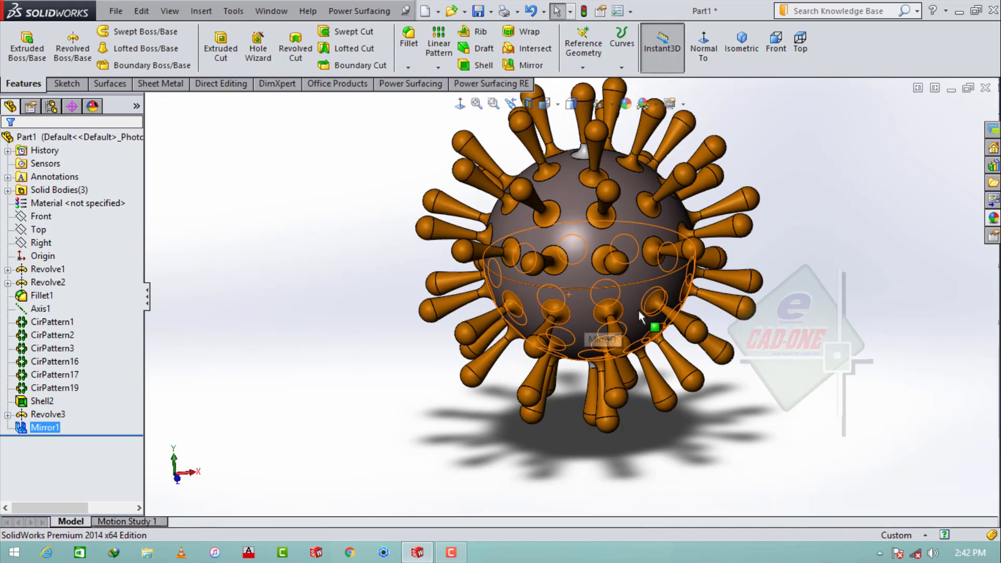
pyautogui.click(834, 274)
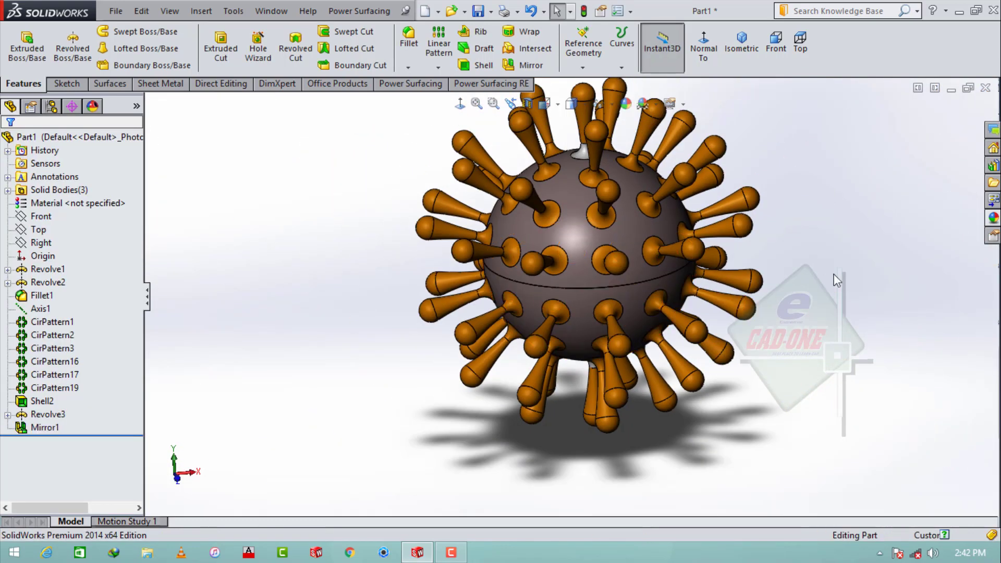
# Combine the original dome and its mirrored copy into one body with the Add operation.
pyautogui.click(221, 83)
pyautogui.click(320, 46)
pyautogui.click(609, 227)
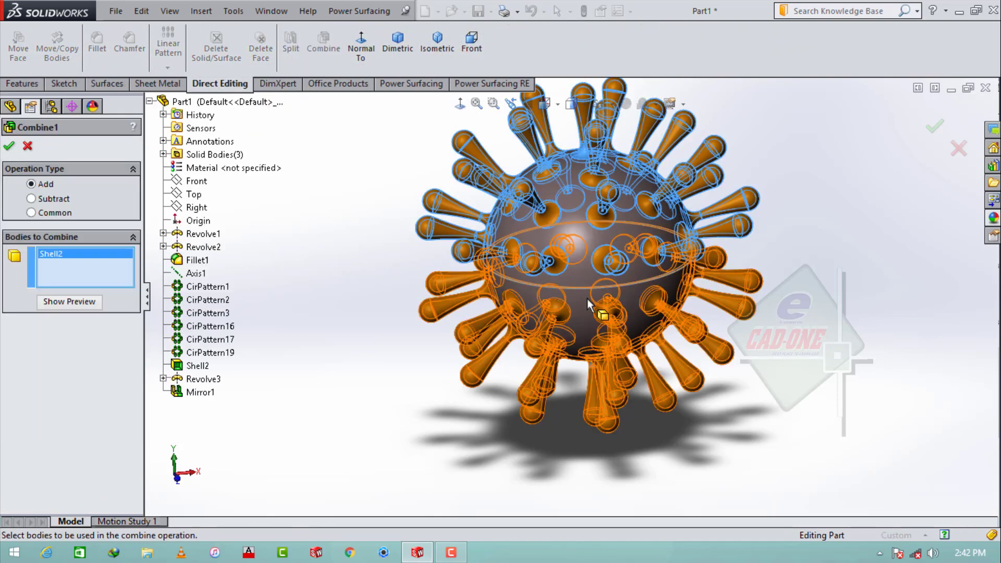
pyautogui.click(587, 299)
pyautogui.click(10, 148)
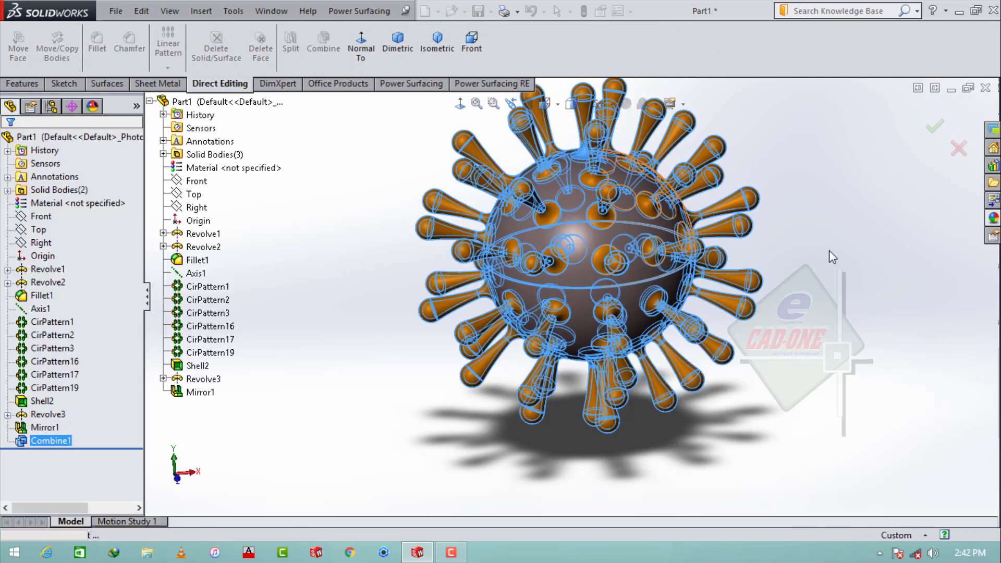
# Change the model's display style to shaded without edges.
pyautogui.moveTo(786, 248); pyautogui.dragTo(746, 237, button='middle')
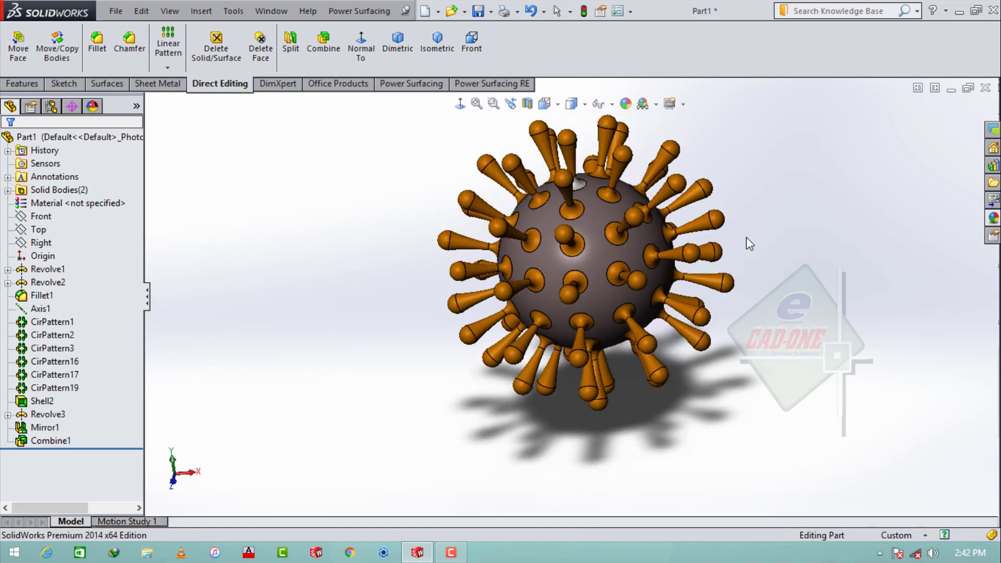
pyautogui.click(572, 104)
pyautogui.click(574, 198)
# Select the unpainted fillet at the base of the dome's central top spike and open the appearance library.
pyautogui.moveTo(737, 196); pyautogui.dragTo(780, 236, button='middle')
pyautogui.scroll(-5, 581, 259)
pyautogui.click(585, 234)
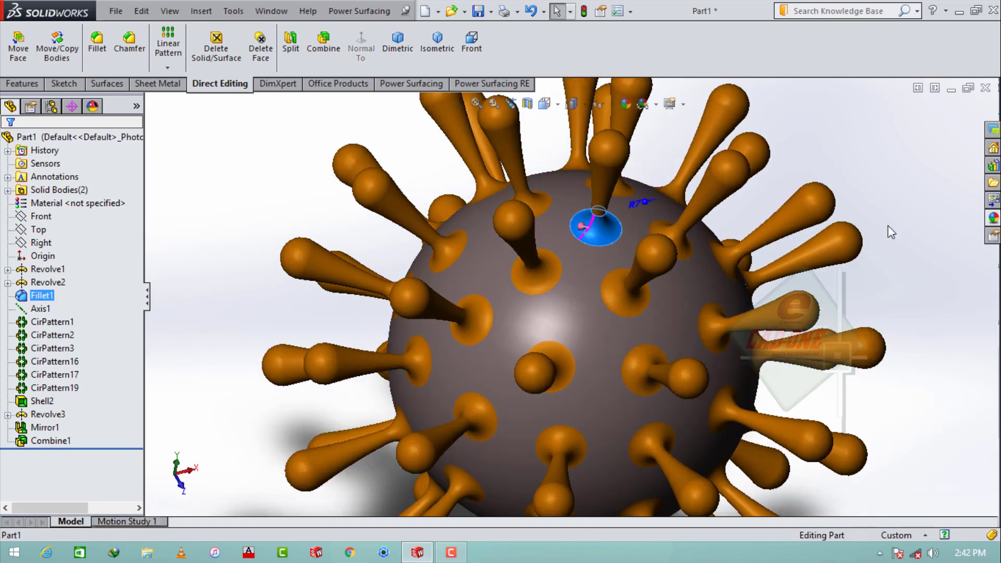
pyautogui.click(991, 219)
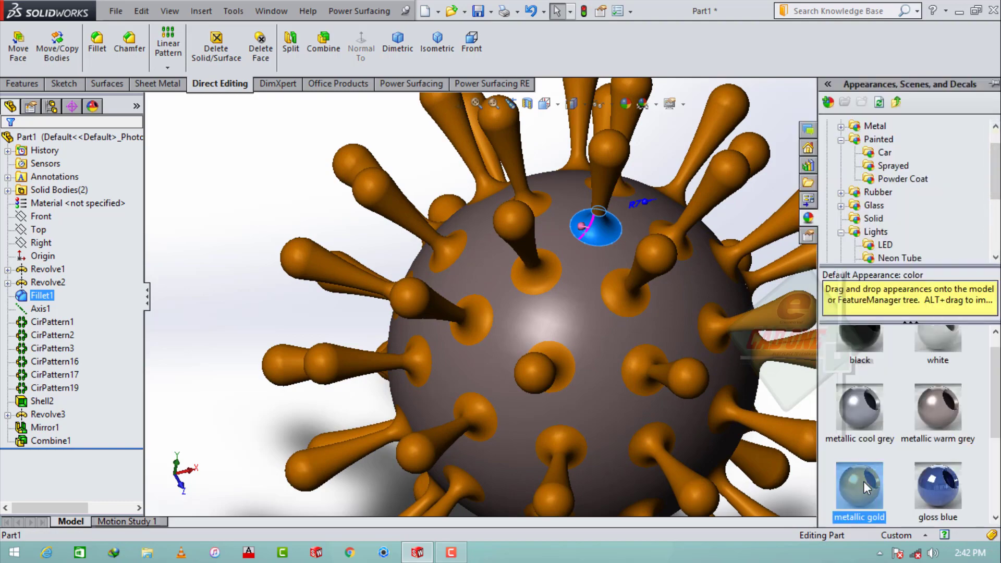